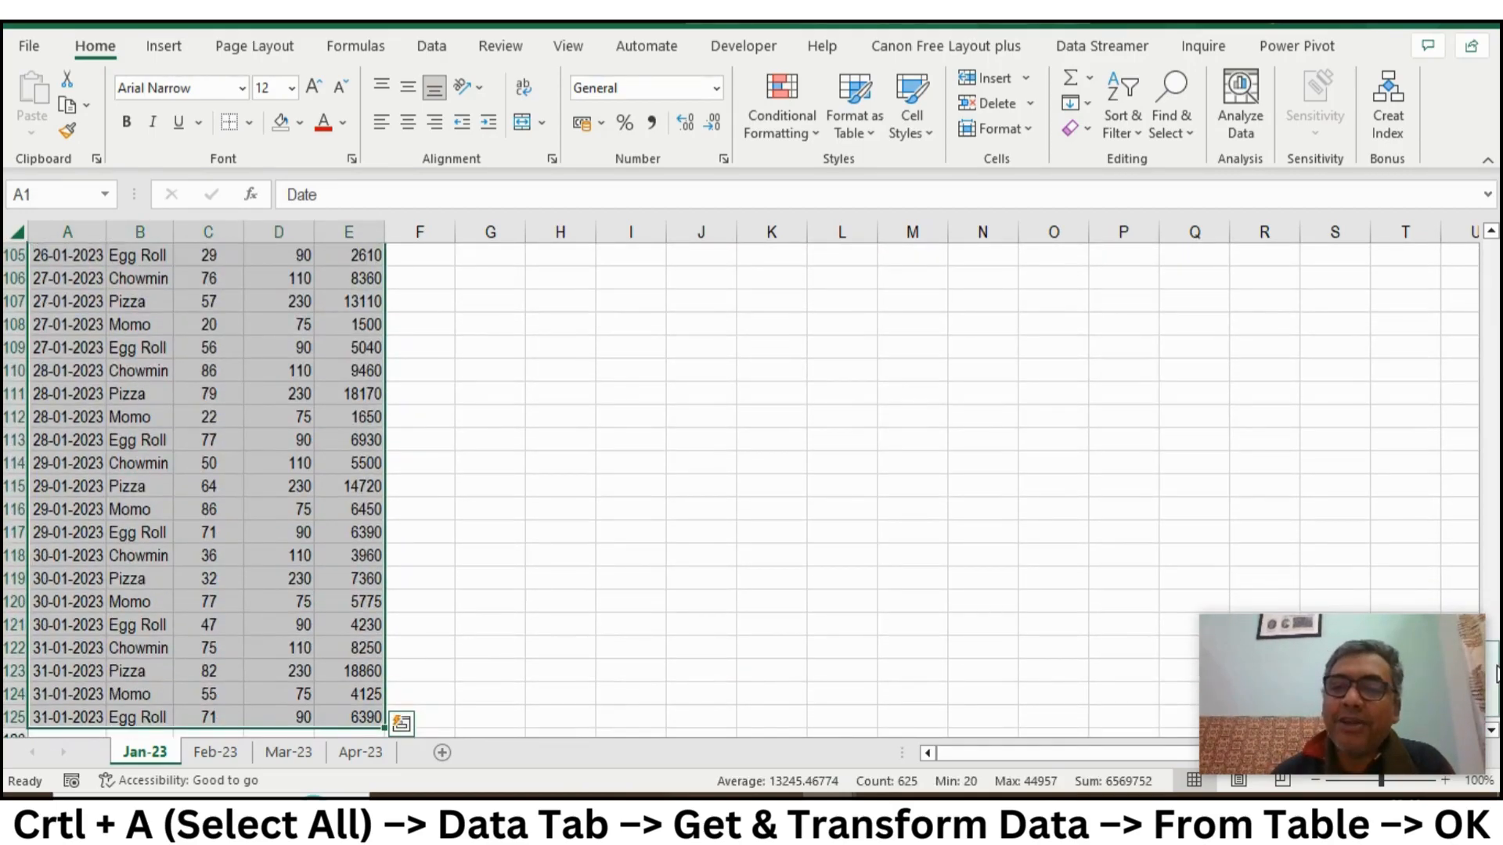
- Convert the Jan-23 sheet's data range A1:E125 into a table with headers and load it into the Power Query Editor
{"action": "left_click_drag", "start_coordinate": [1496, 673], "coordinate": [1490, 266]}
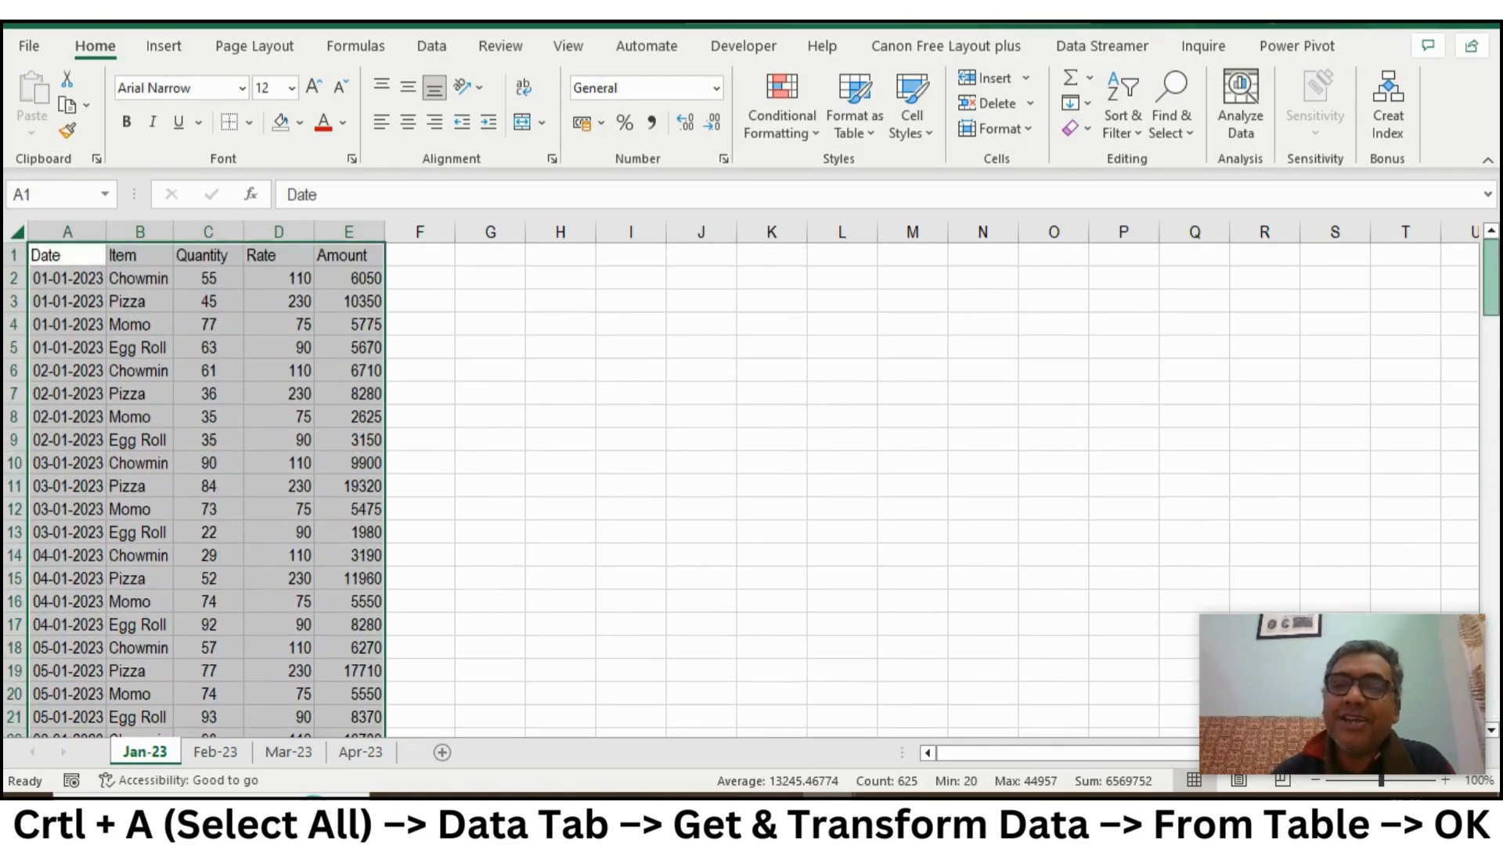
{"action": "left_click", "coordinate": [433, 49]}
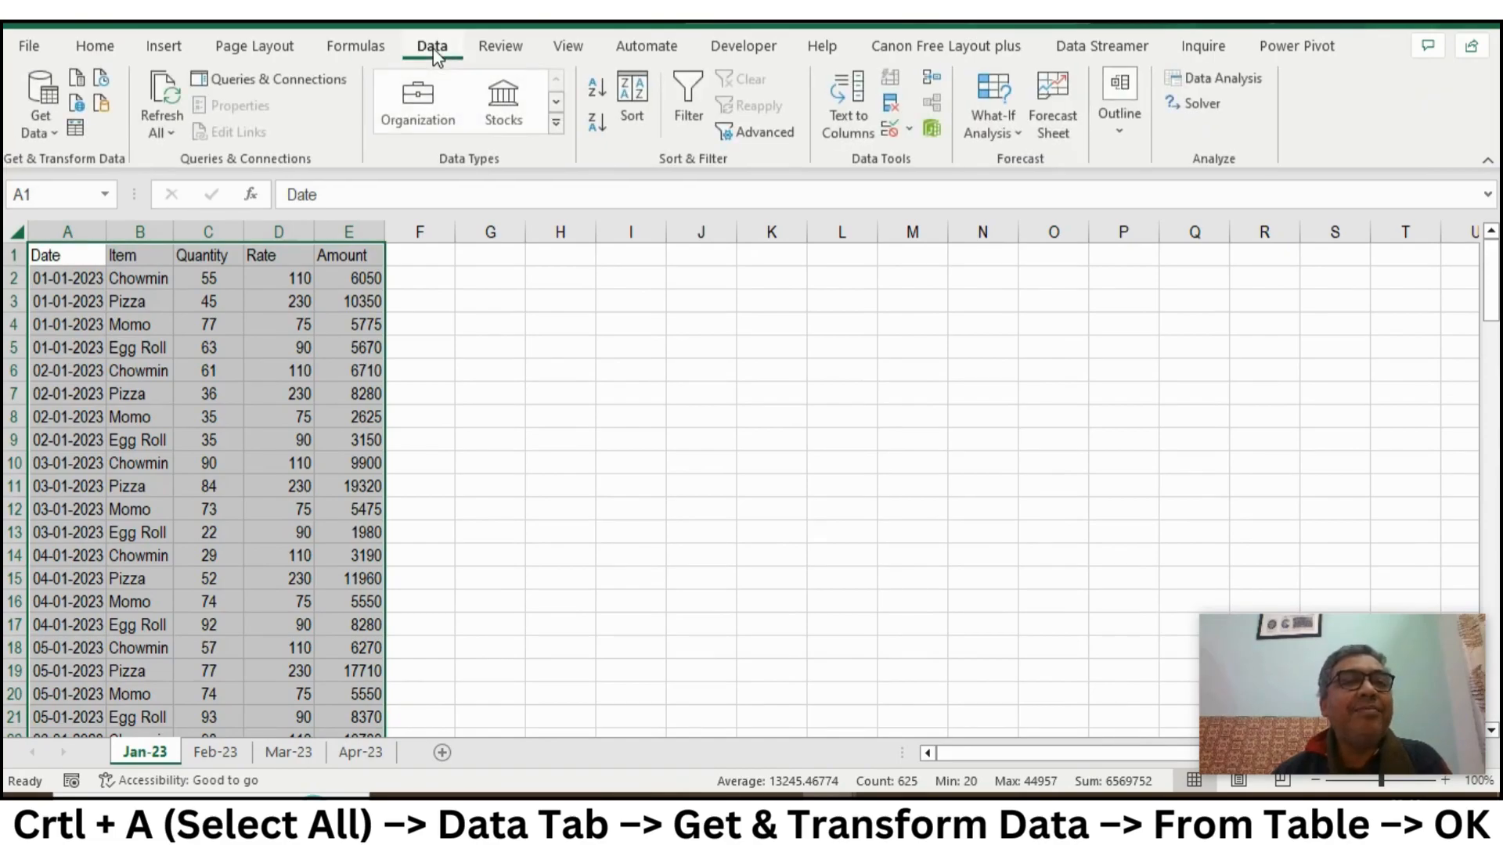
{"action": "left_click", "coordinate": [77, 130]}
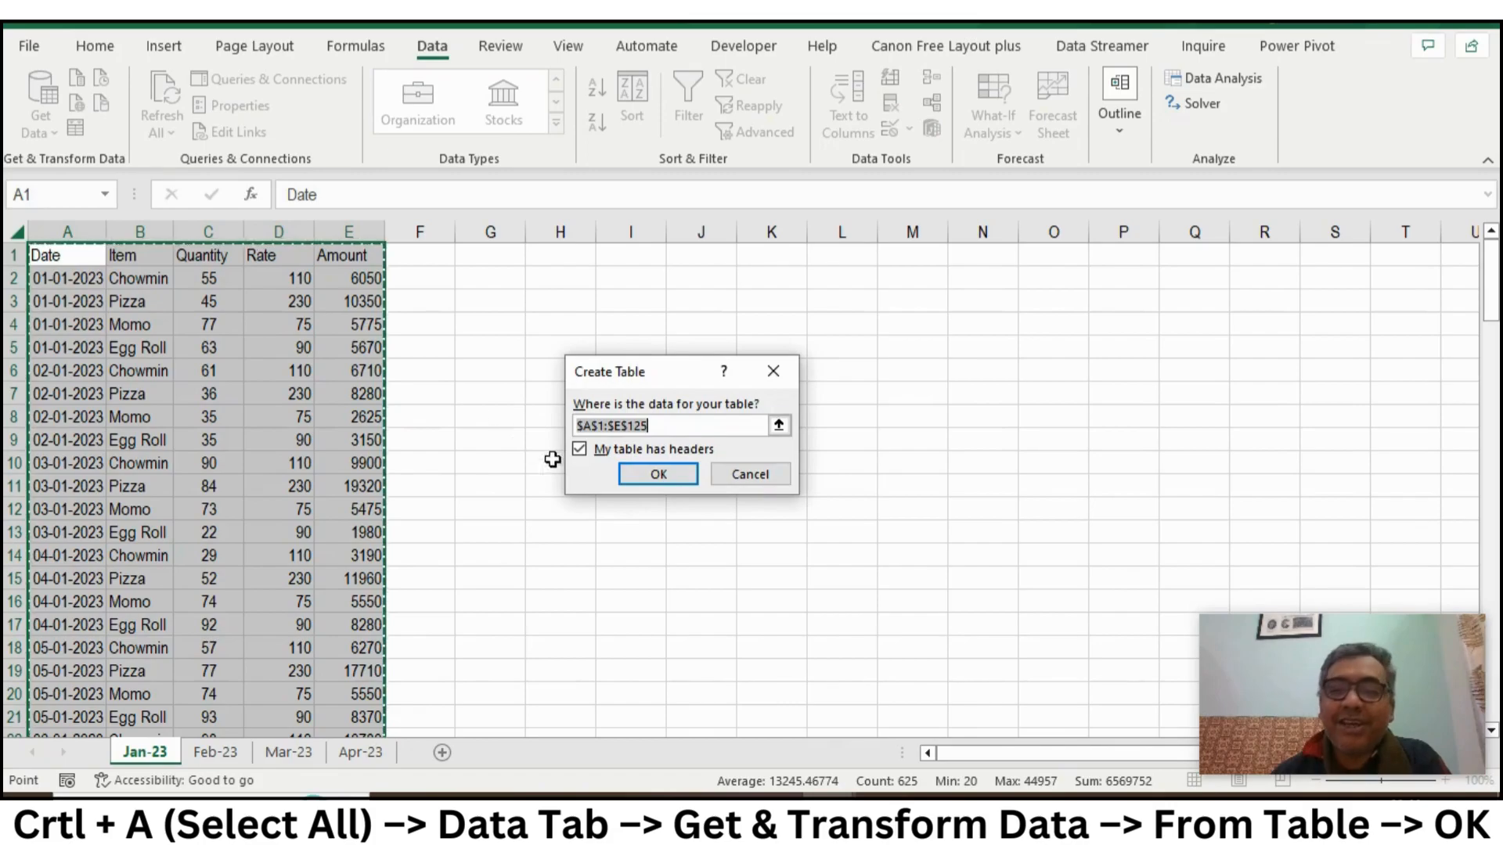
{"action": "left_click", "coordinate": [658, 474]}
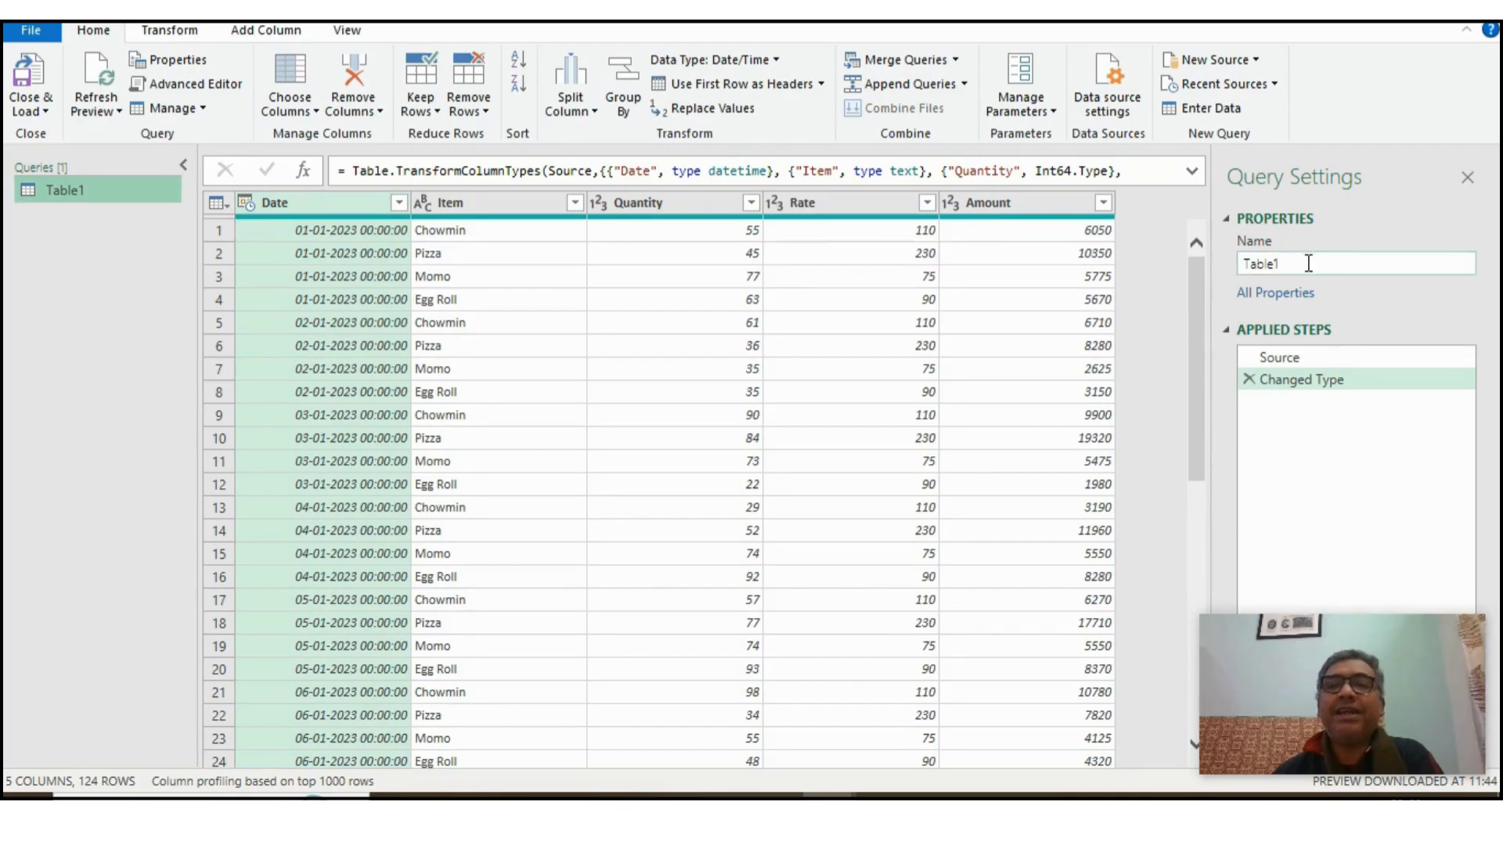
- Rename the January query as Jan-23
{"action": "left_click", "coordinate": [1308, 263]}
{"action": "double_click", "coordinate": [1264, 261]}
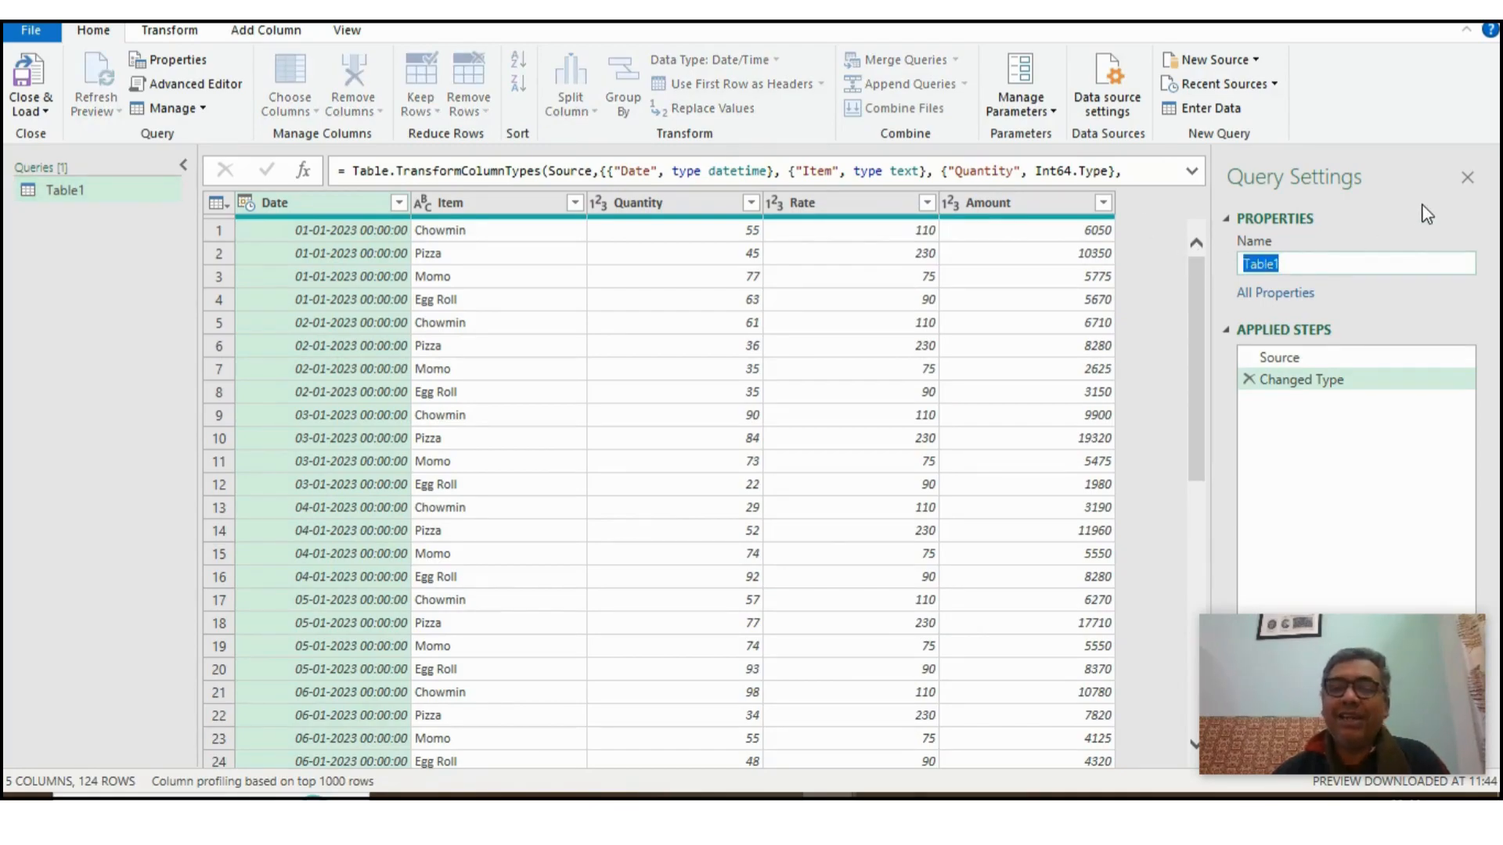
{"action": "type", "text": "Jan-23"}
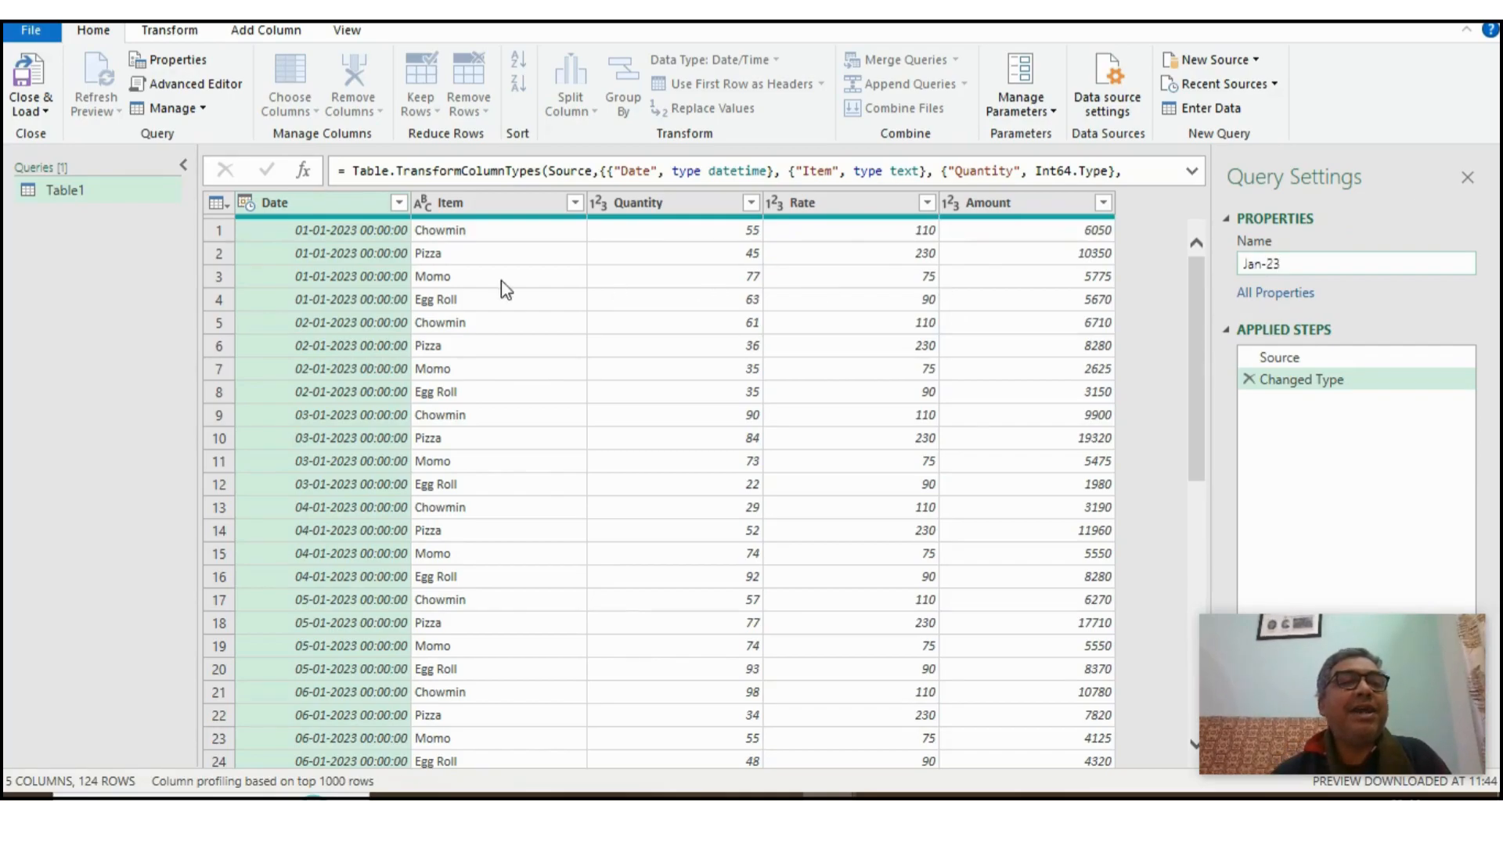
{"action": "key", "text": "Return"}
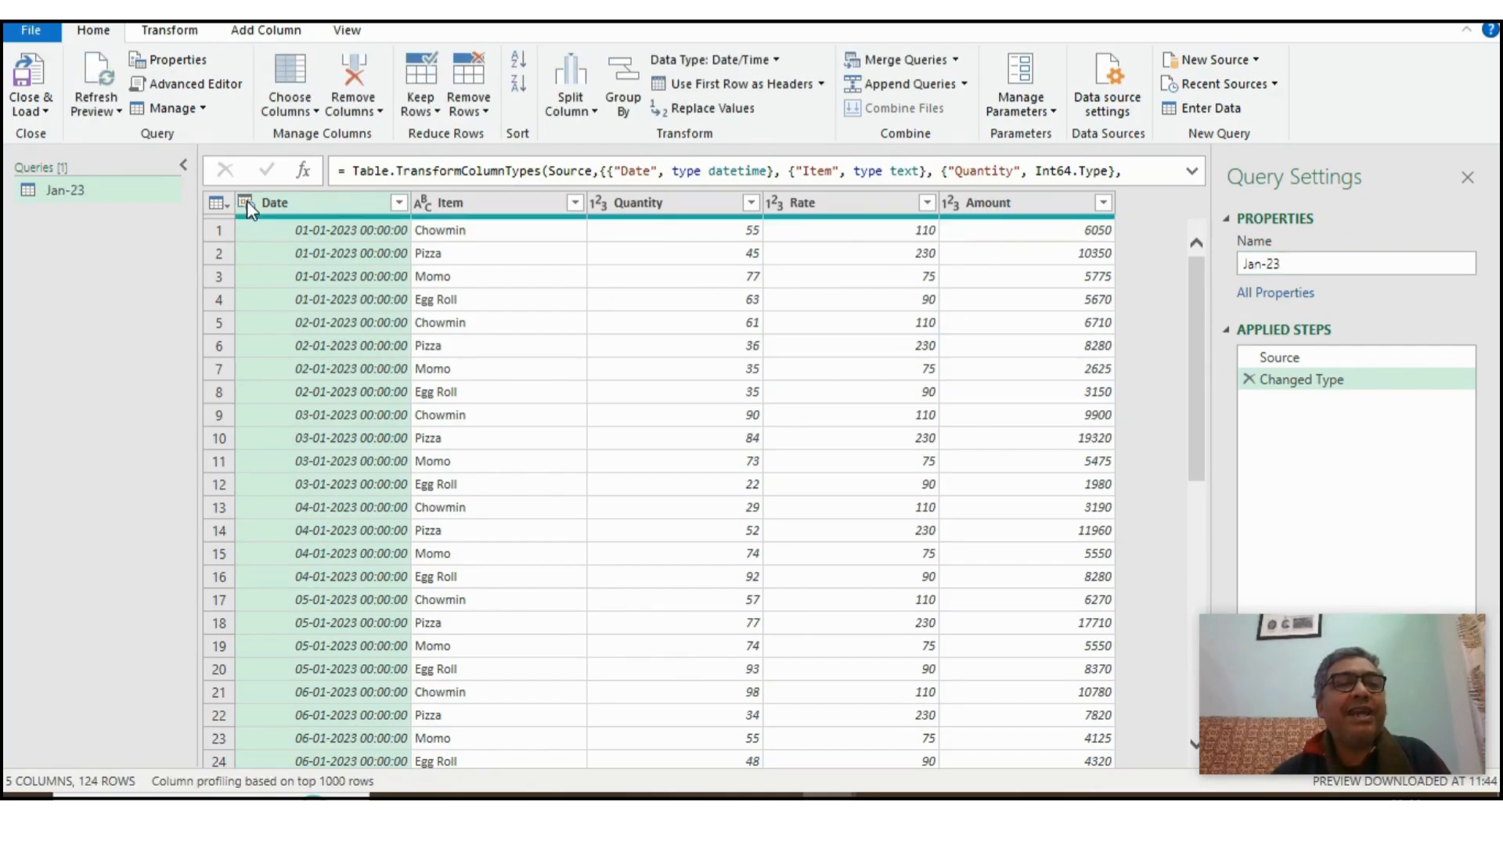
- Change the Date column's data type to Date in the Jan-23 query, replacing the current type conversion
{"action": "left_click", "coordinate": [246, 202]}
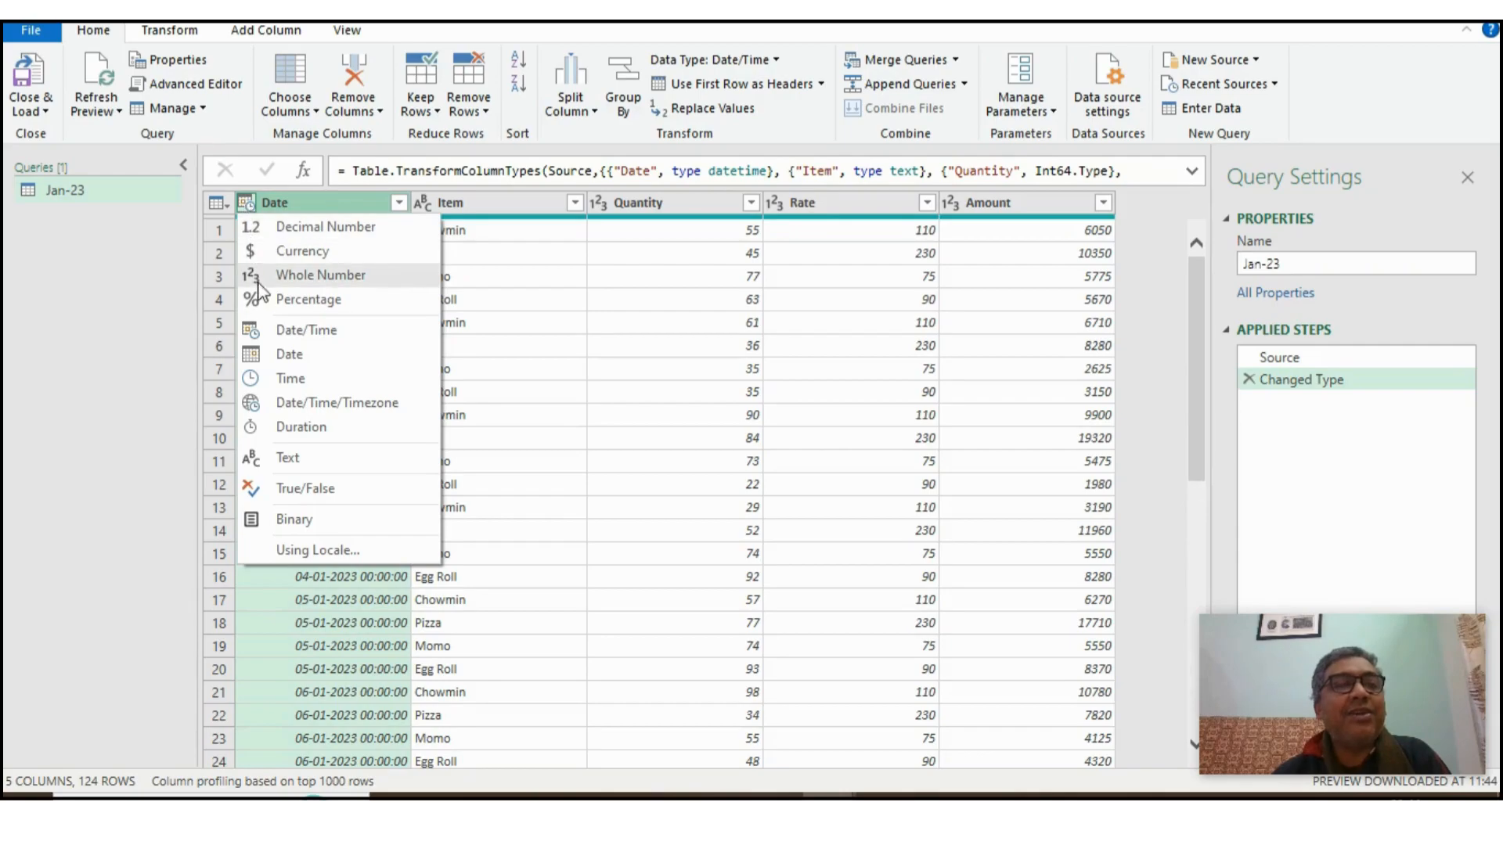
{"action": "left_click", "coordinate": [289, 355]}
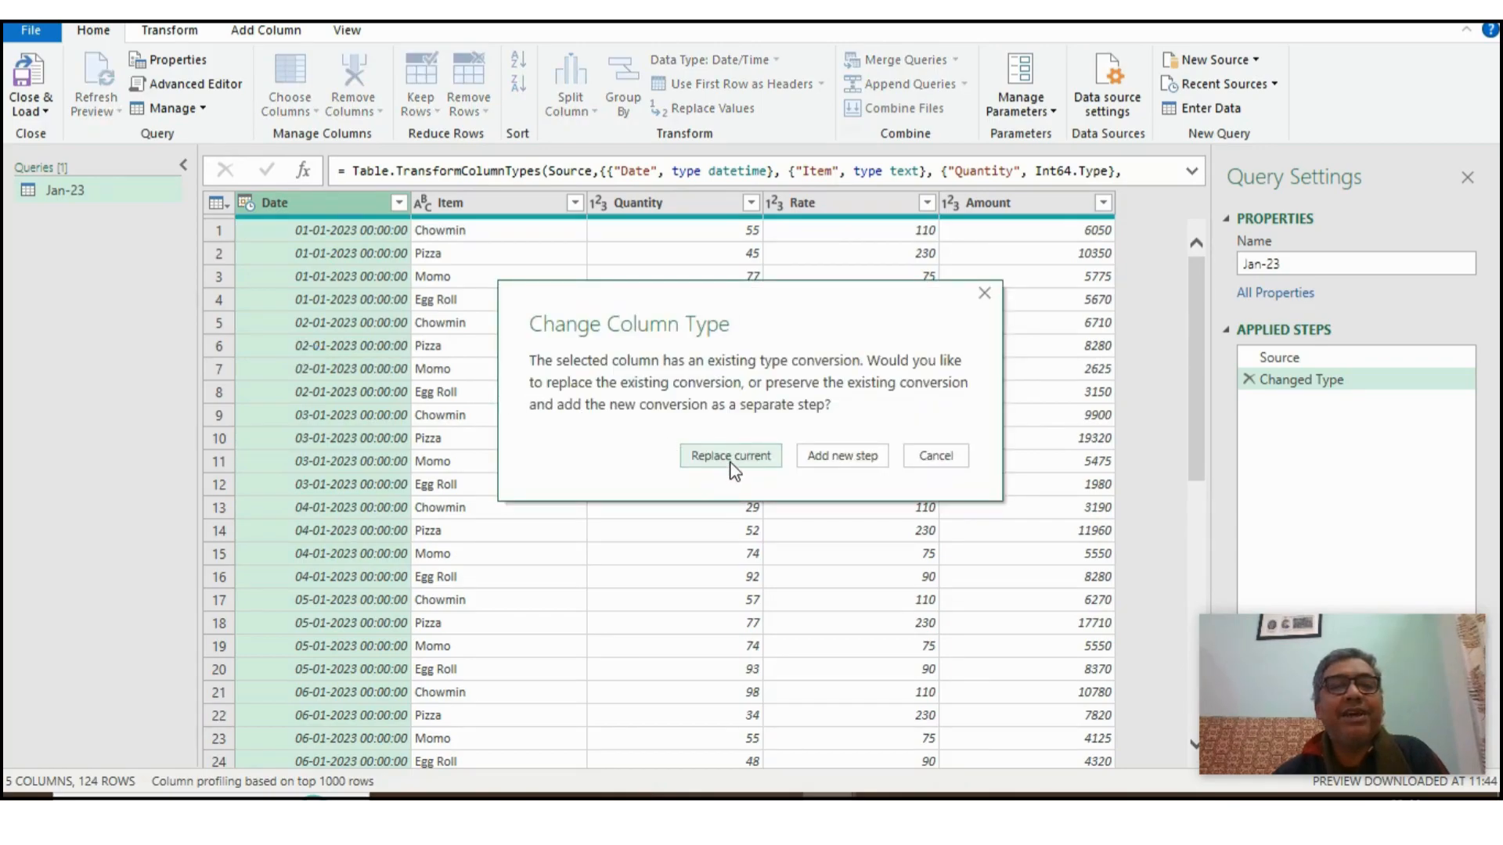
{"action": "left_click", "coordinate": [731, 457]}
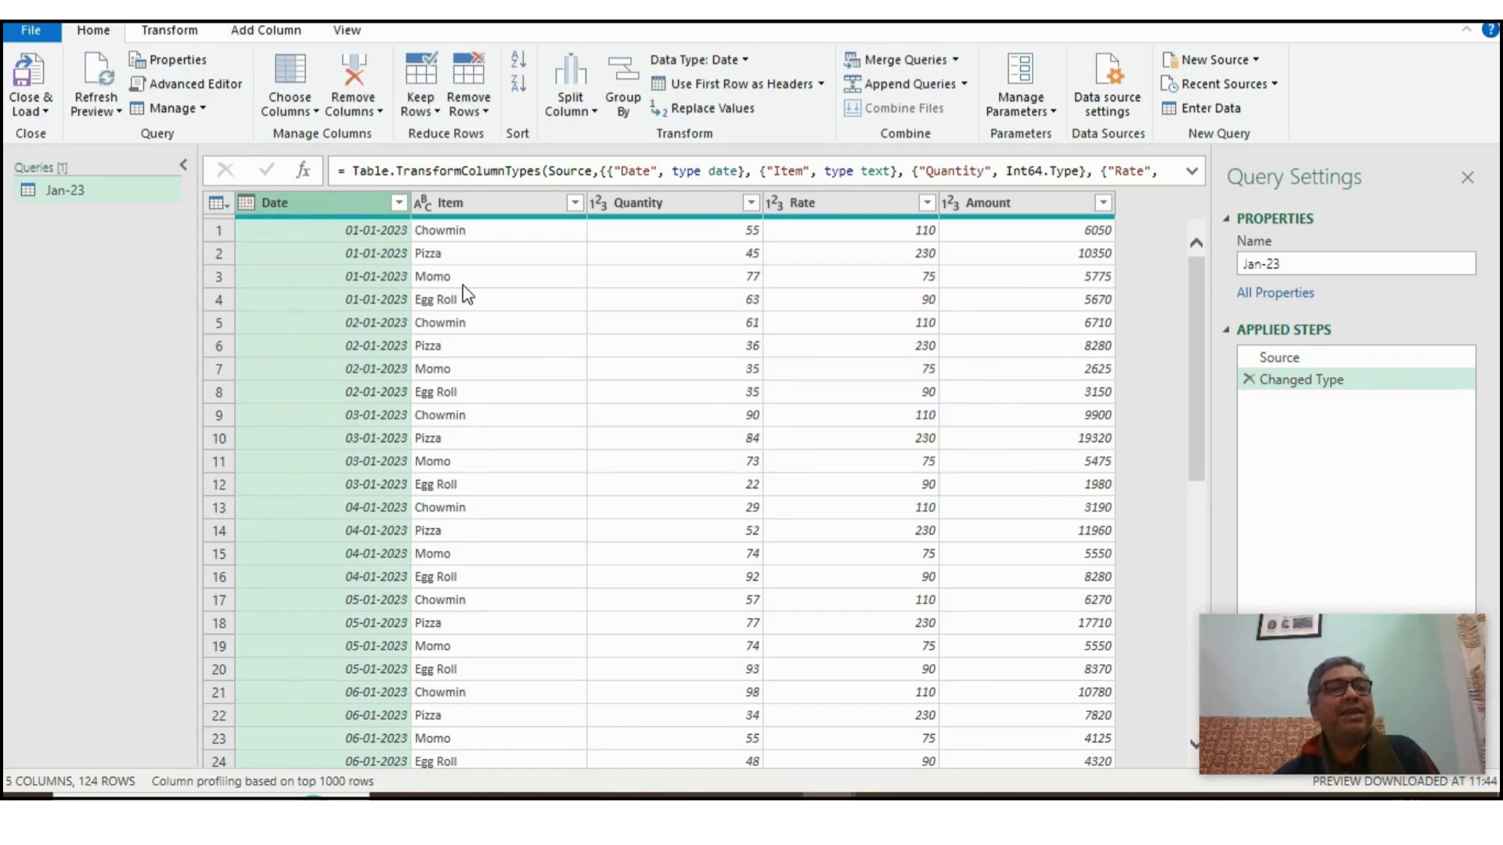
- Close the editor, load the Jan-23 query as a connection only, and check its data preview
{"action": "left_click", "coordinate": [44, 111]}
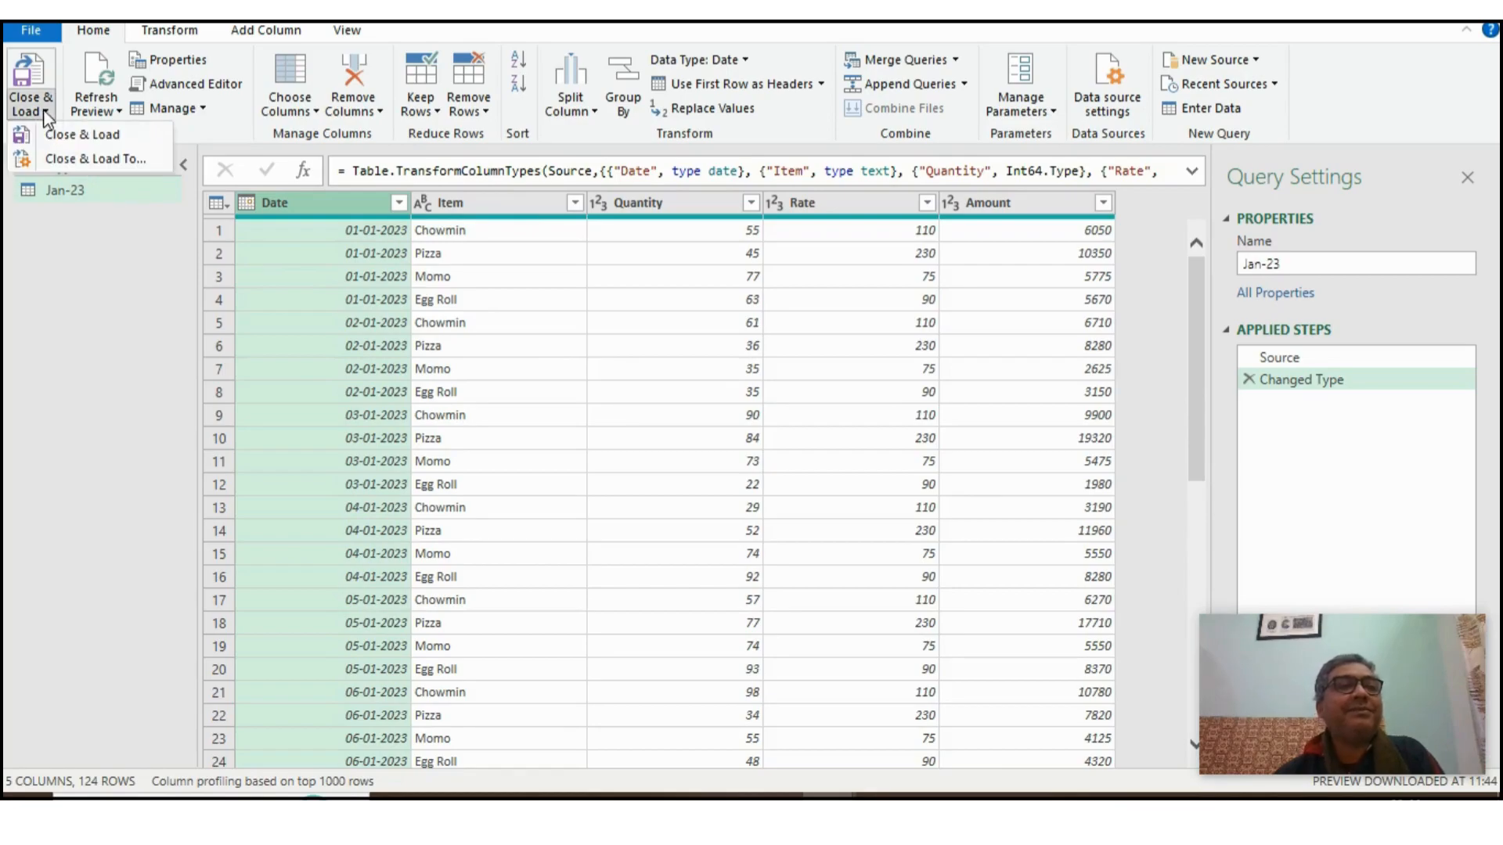
{"action": "left_click", "coordinate": [106, 159]}
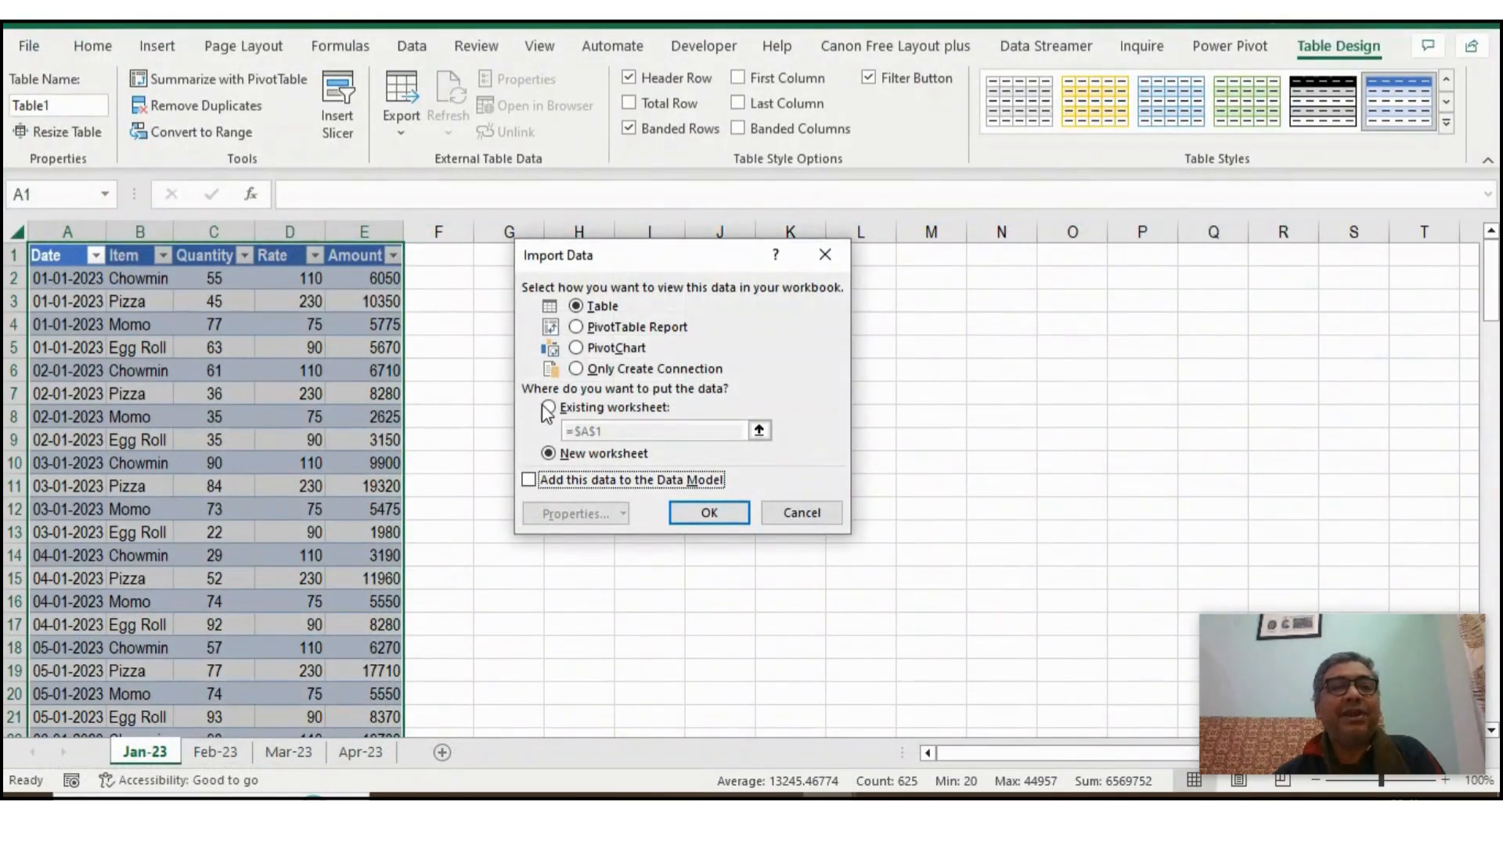
{"action": "left_click", "coordinate": [599, 372]}
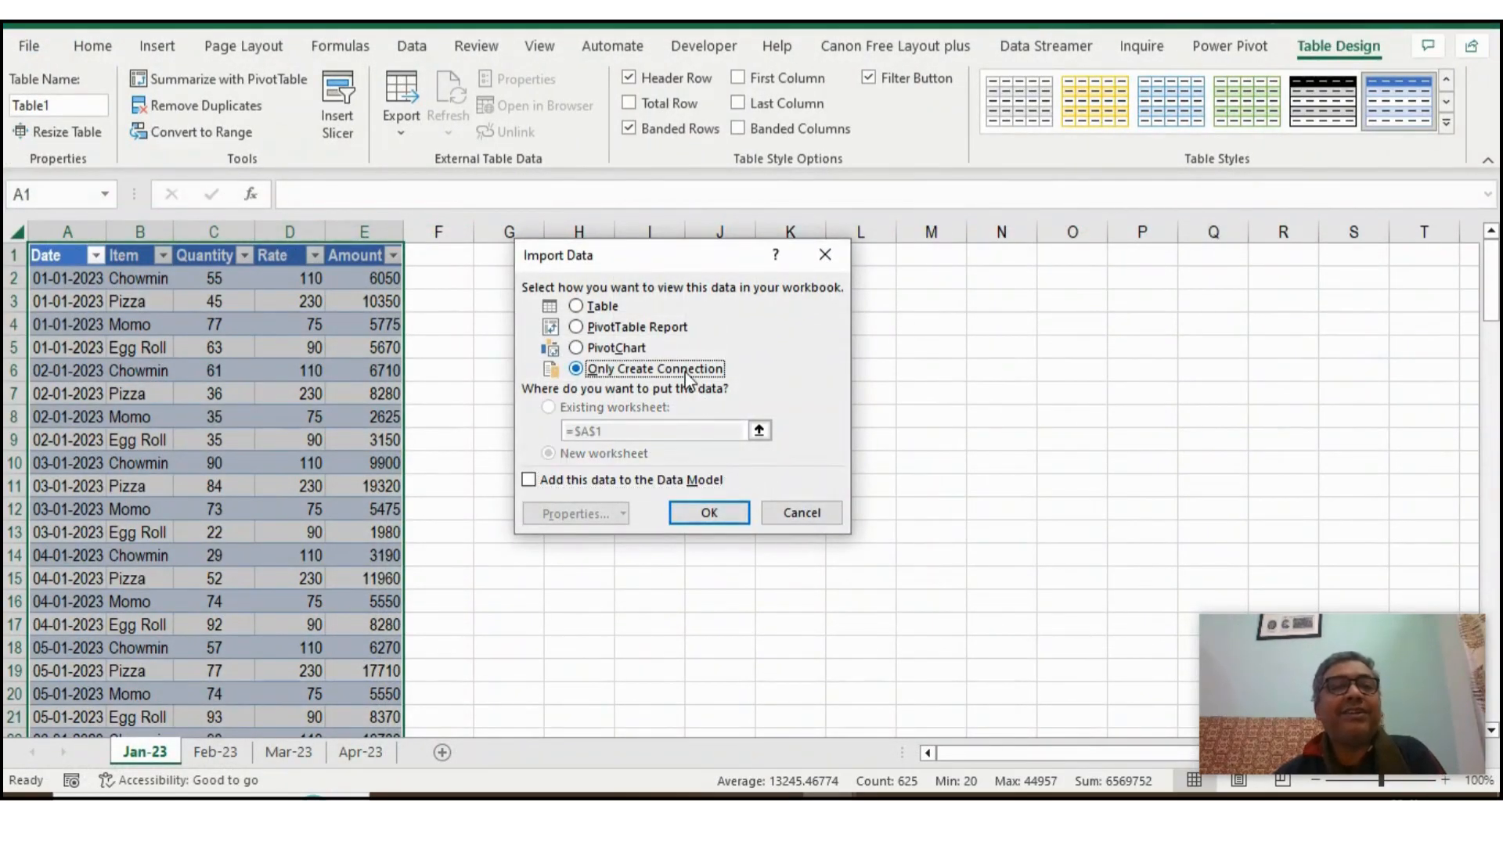
{"action": "left_click", "coordinate": [709, 513]}
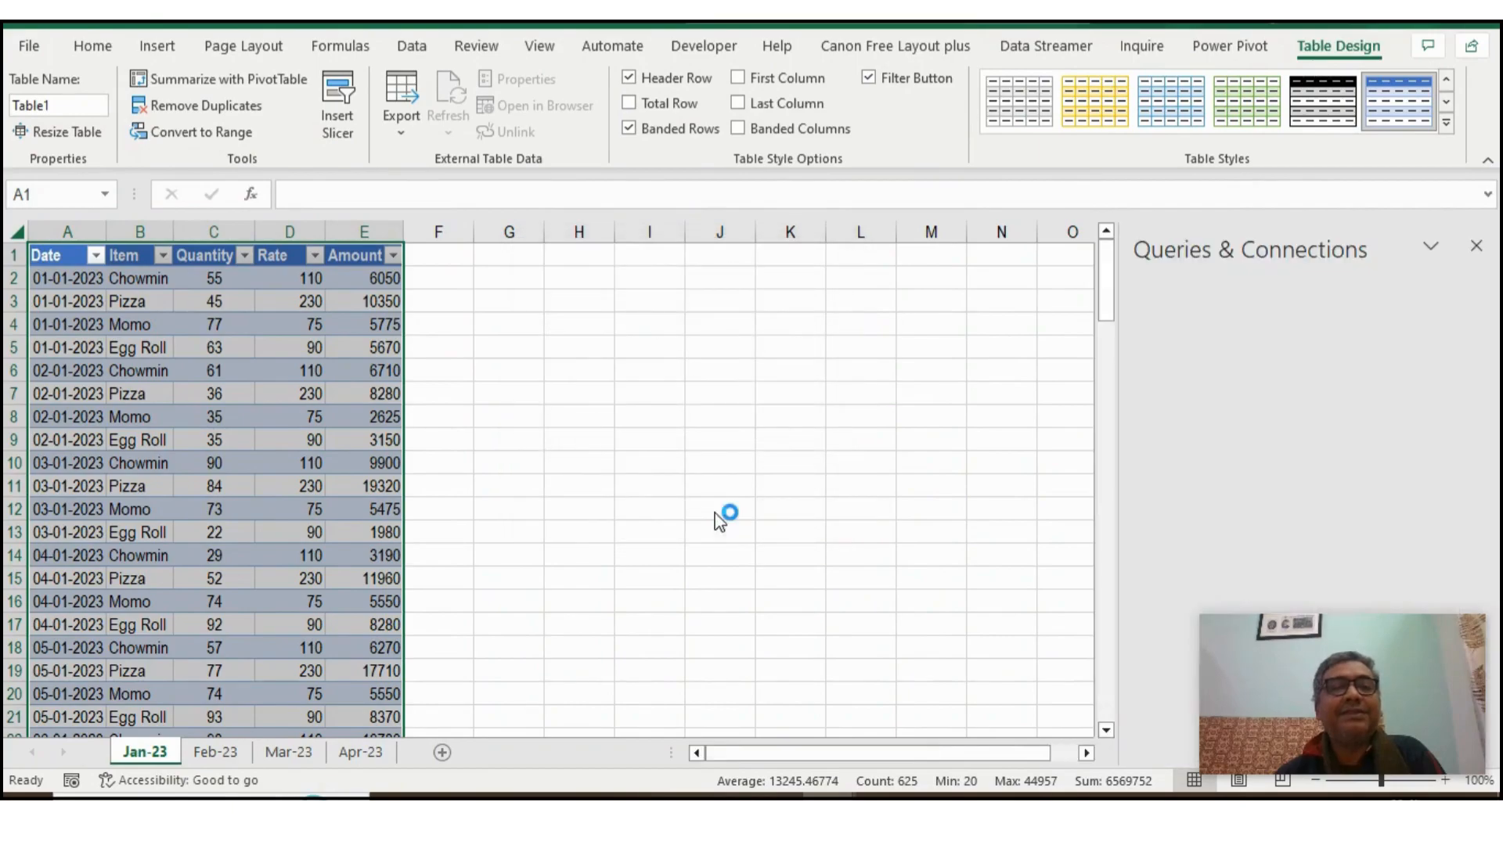
{"action": "left_click", "coordinate": [715, 514]}
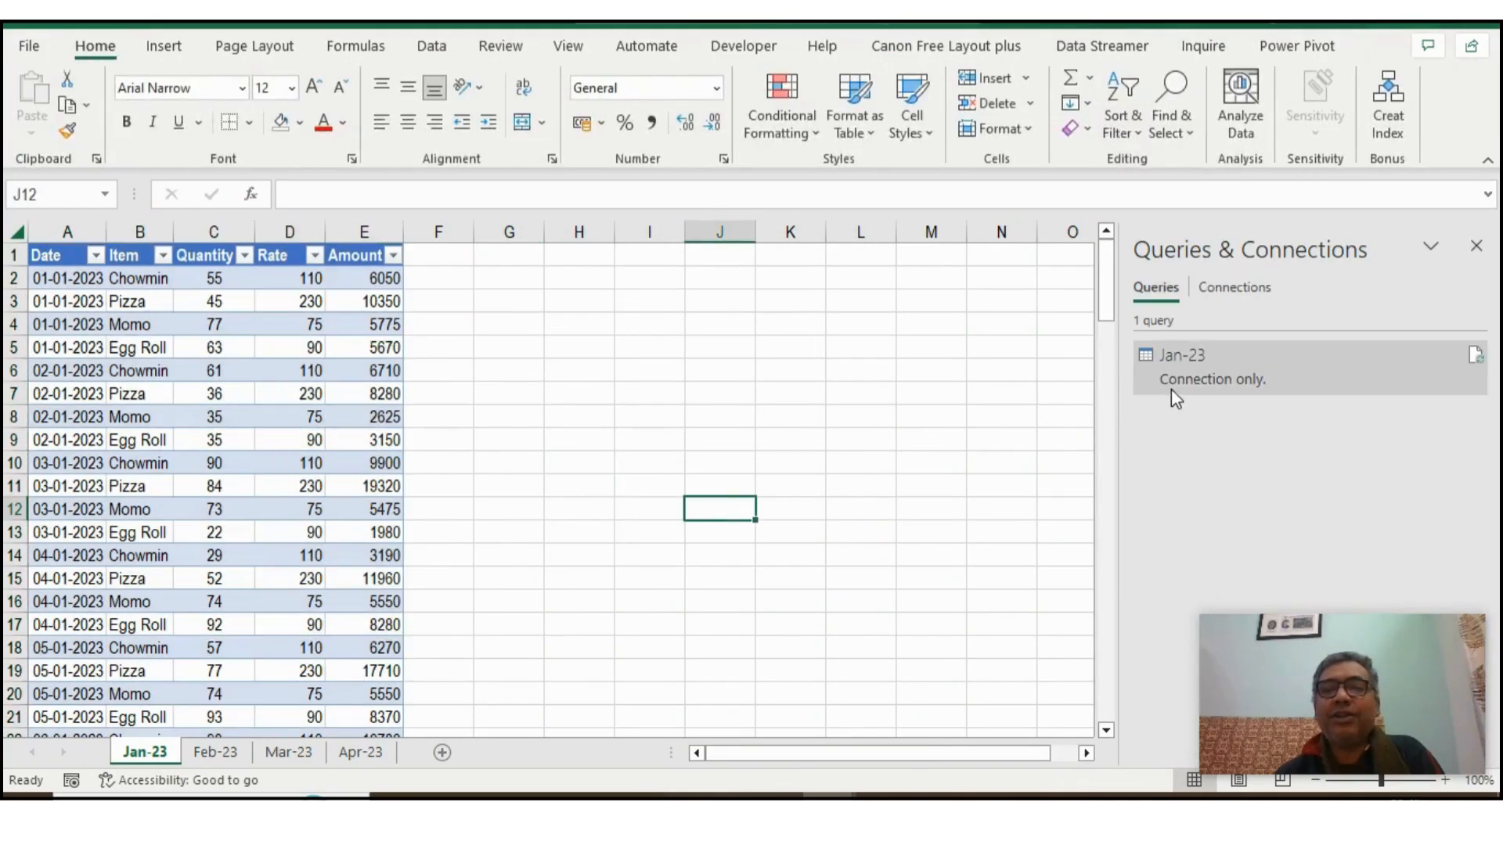
{"action": "mouse_move", "coordinate": [1285, 373]}
{"action": "left_click", "coordinate": [1089, 308]}
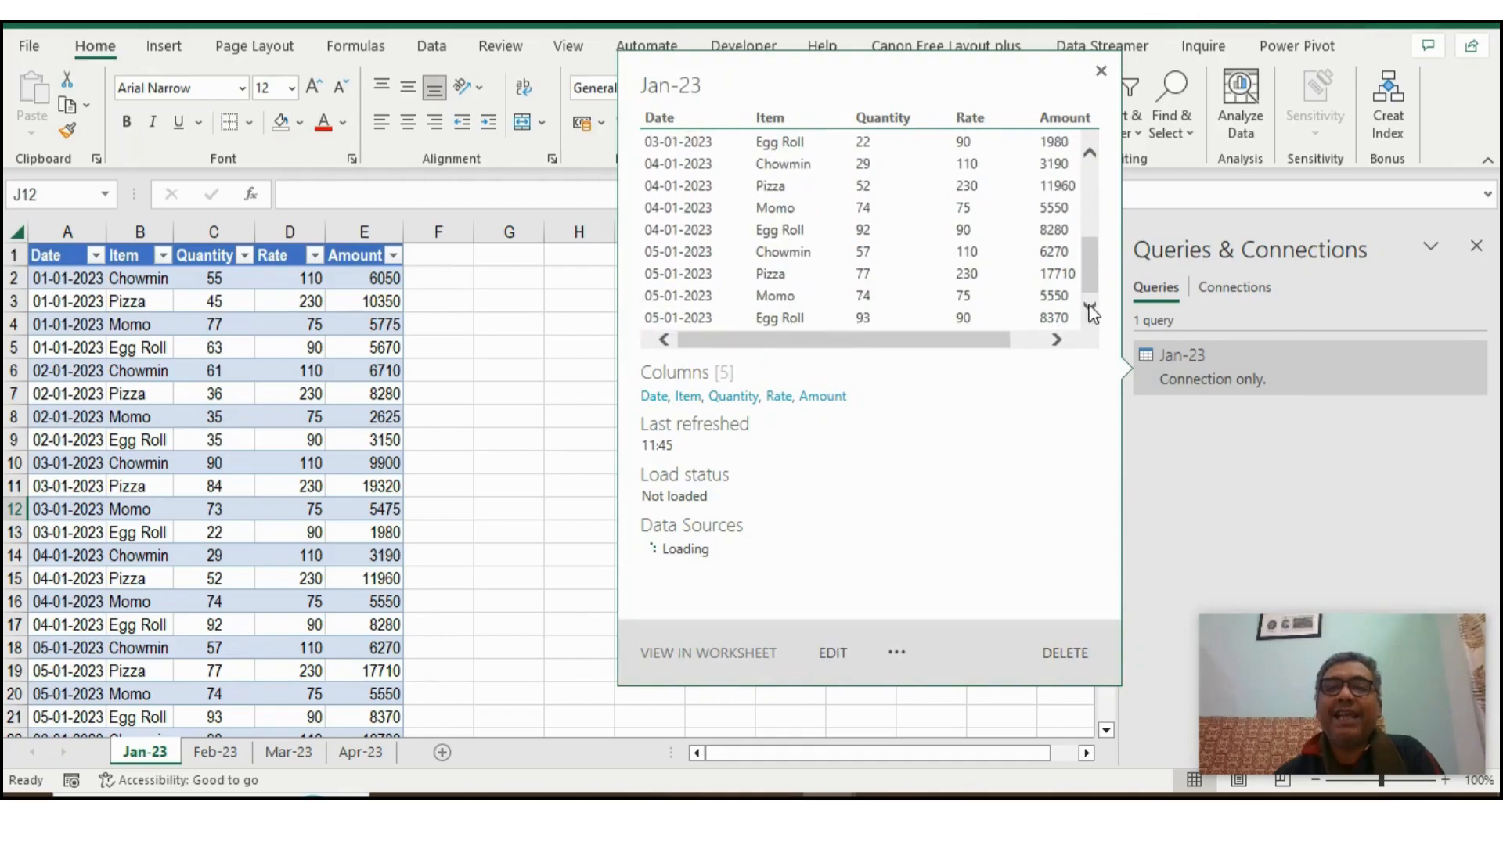
{"action": "left_click", "coordinate": [1055, 340]}
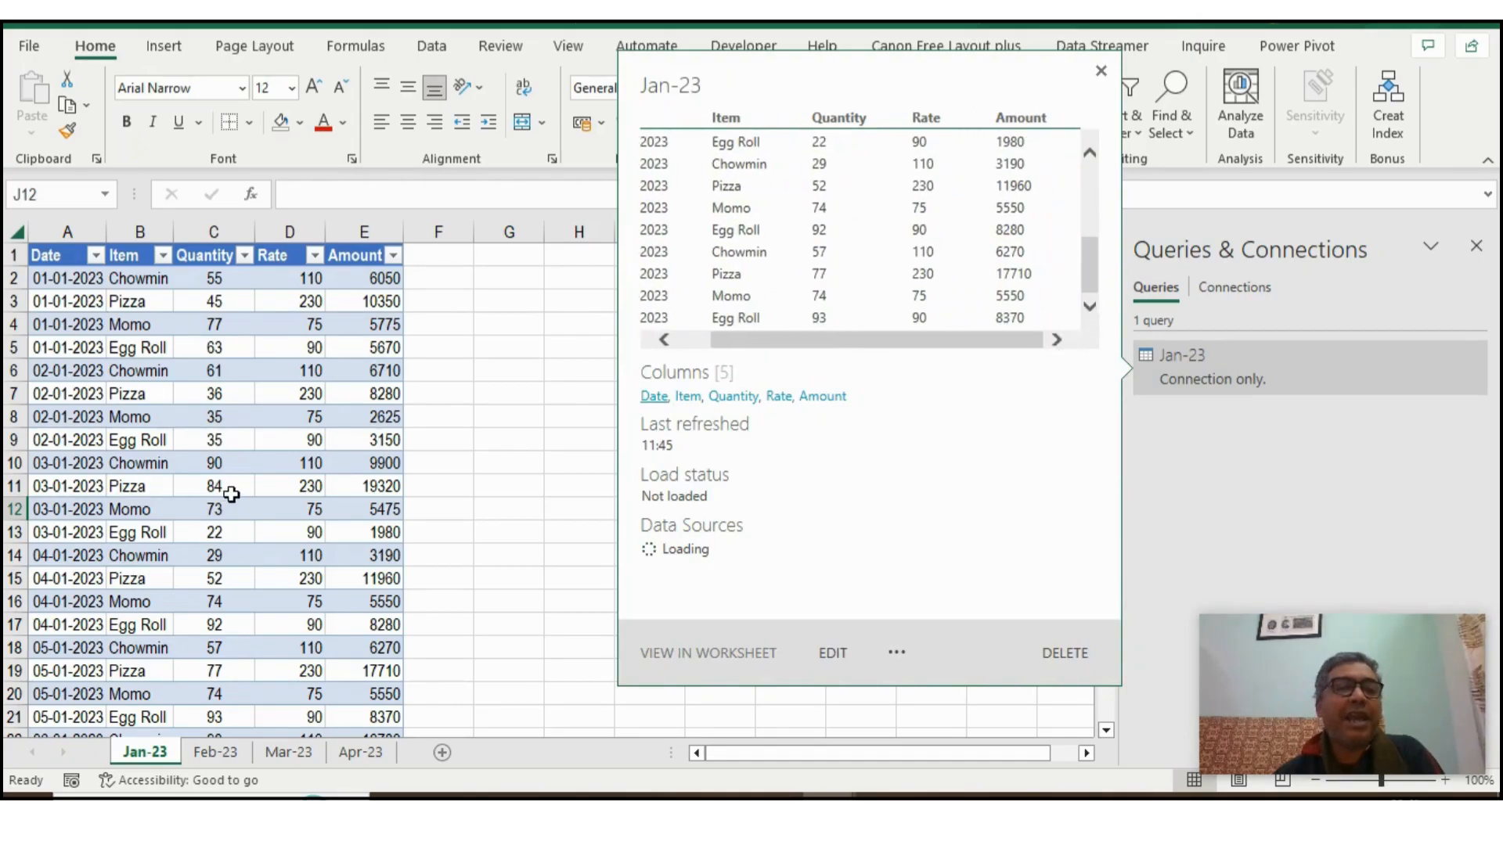
{"action": "left_click", "coordinate": [229, 494]}
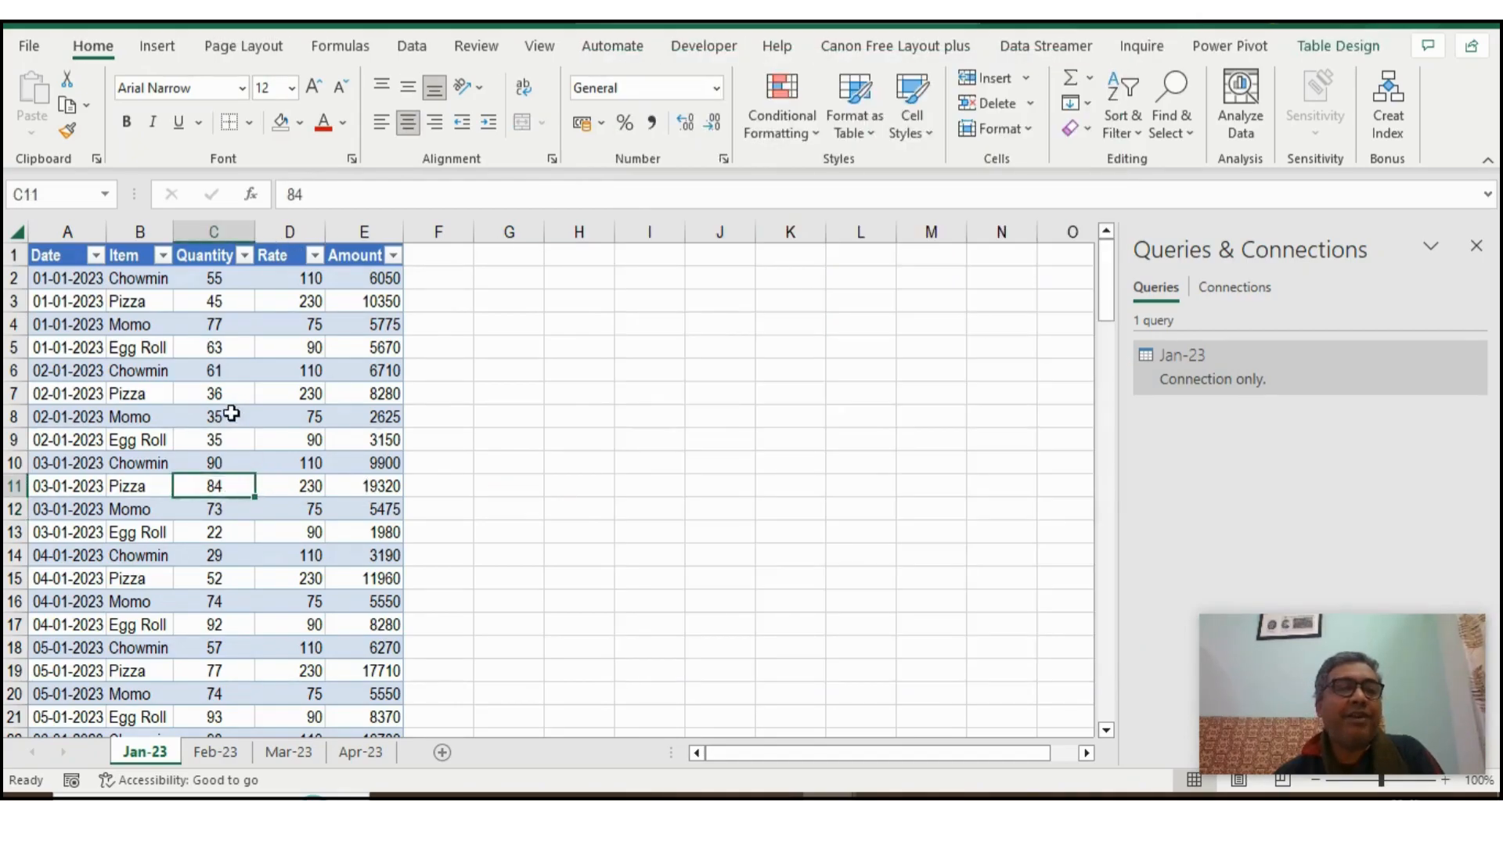
- Select the Feb-23 sheet's data range A1:E113 and load it as a table into the Power Query Editor
{"action": "left_click", "coordinate": [229, 752]}
{"action": "key", "text": "ctrl+shift+End"}
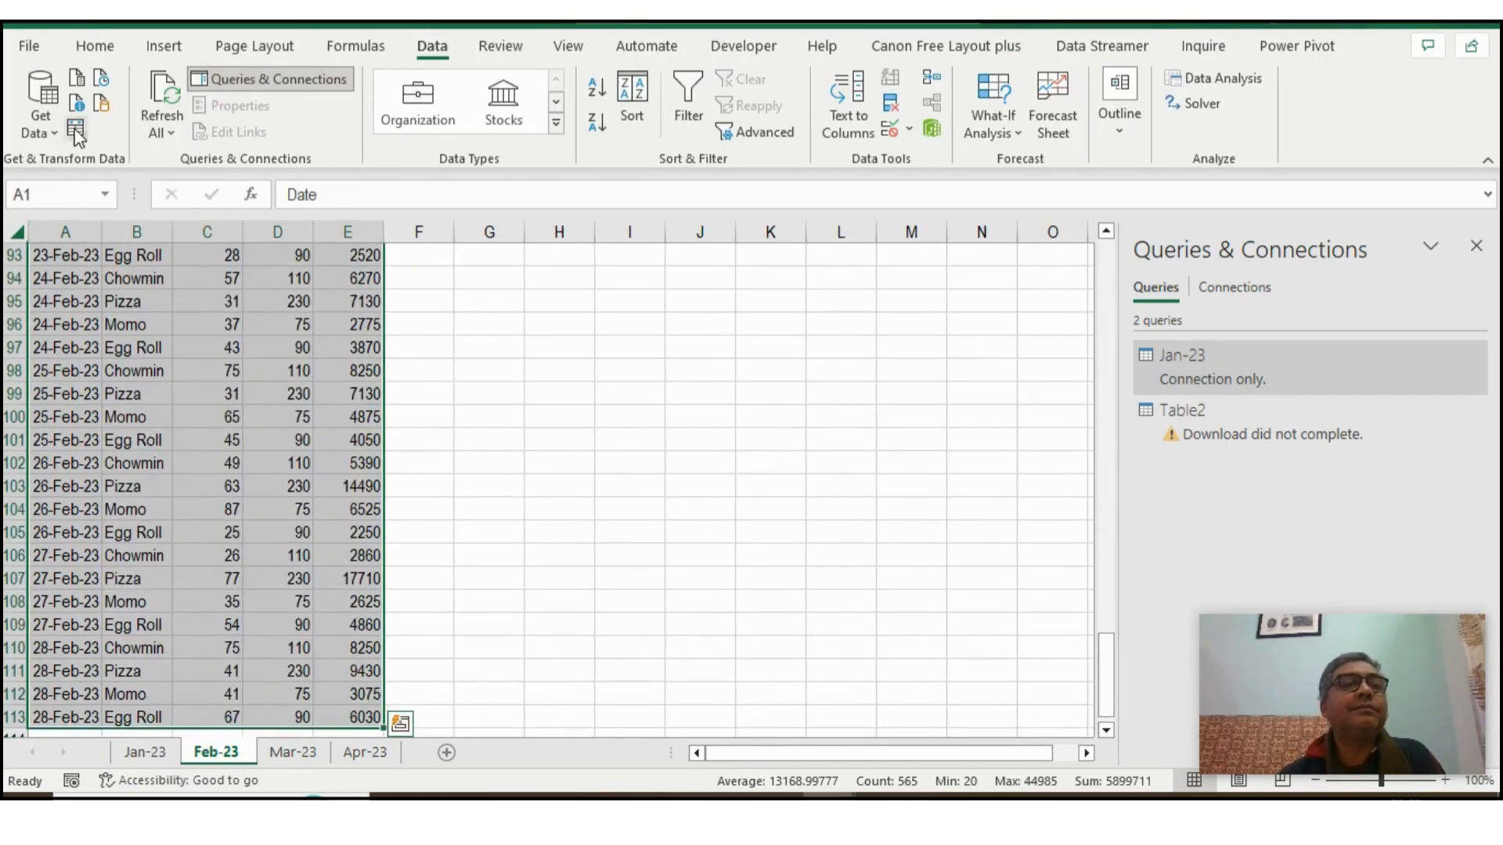
{"action": "key", "text": "ctrl+t"}
{"action": "left_click", "coordinate": [655, 473]}
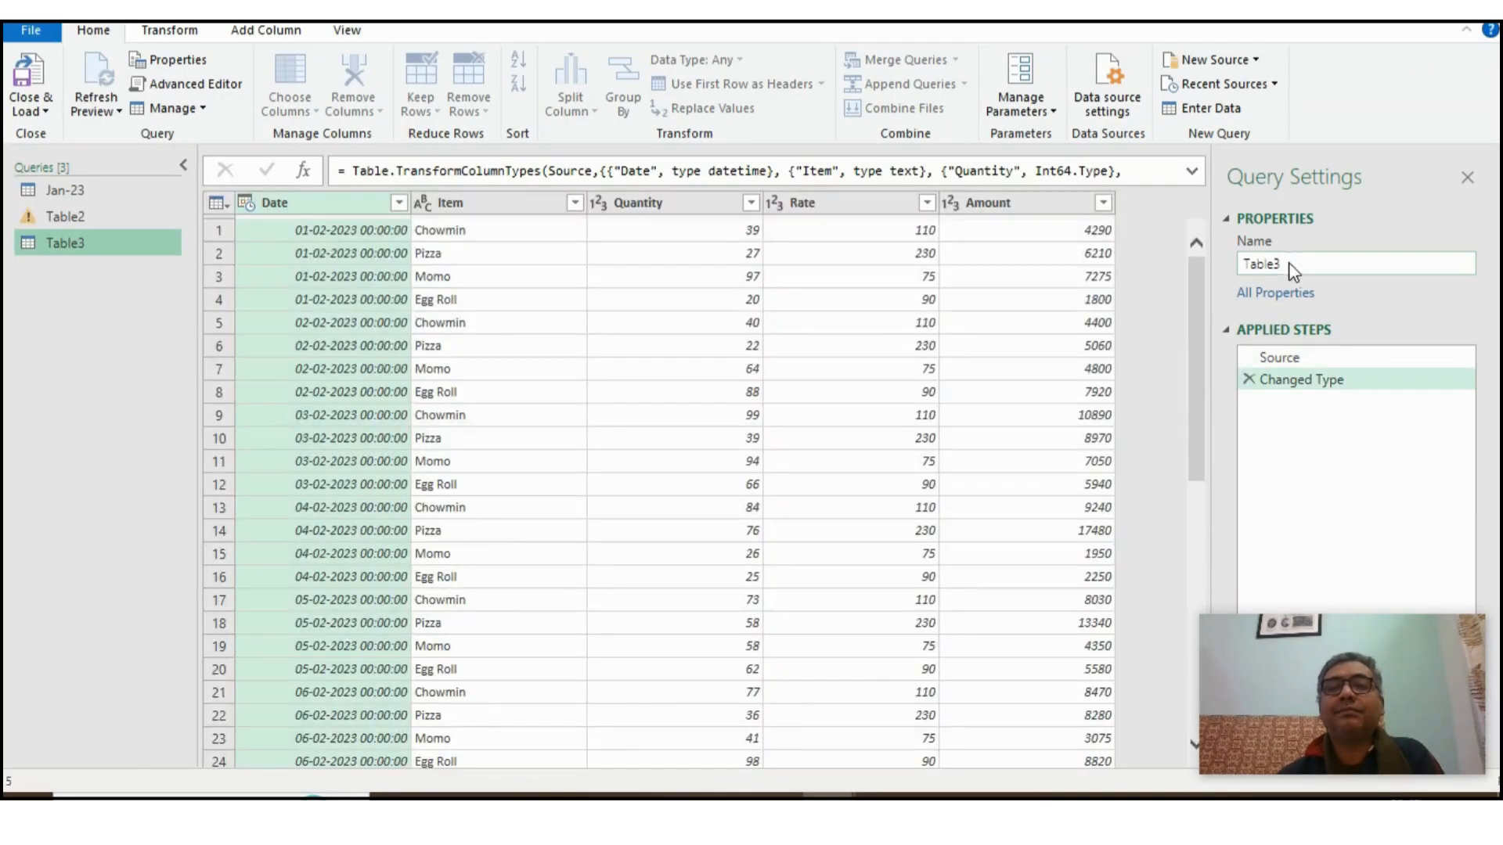
- Rename the February query as Feb-23
{"action": "left_click", "coordinate": [1291, 267]}
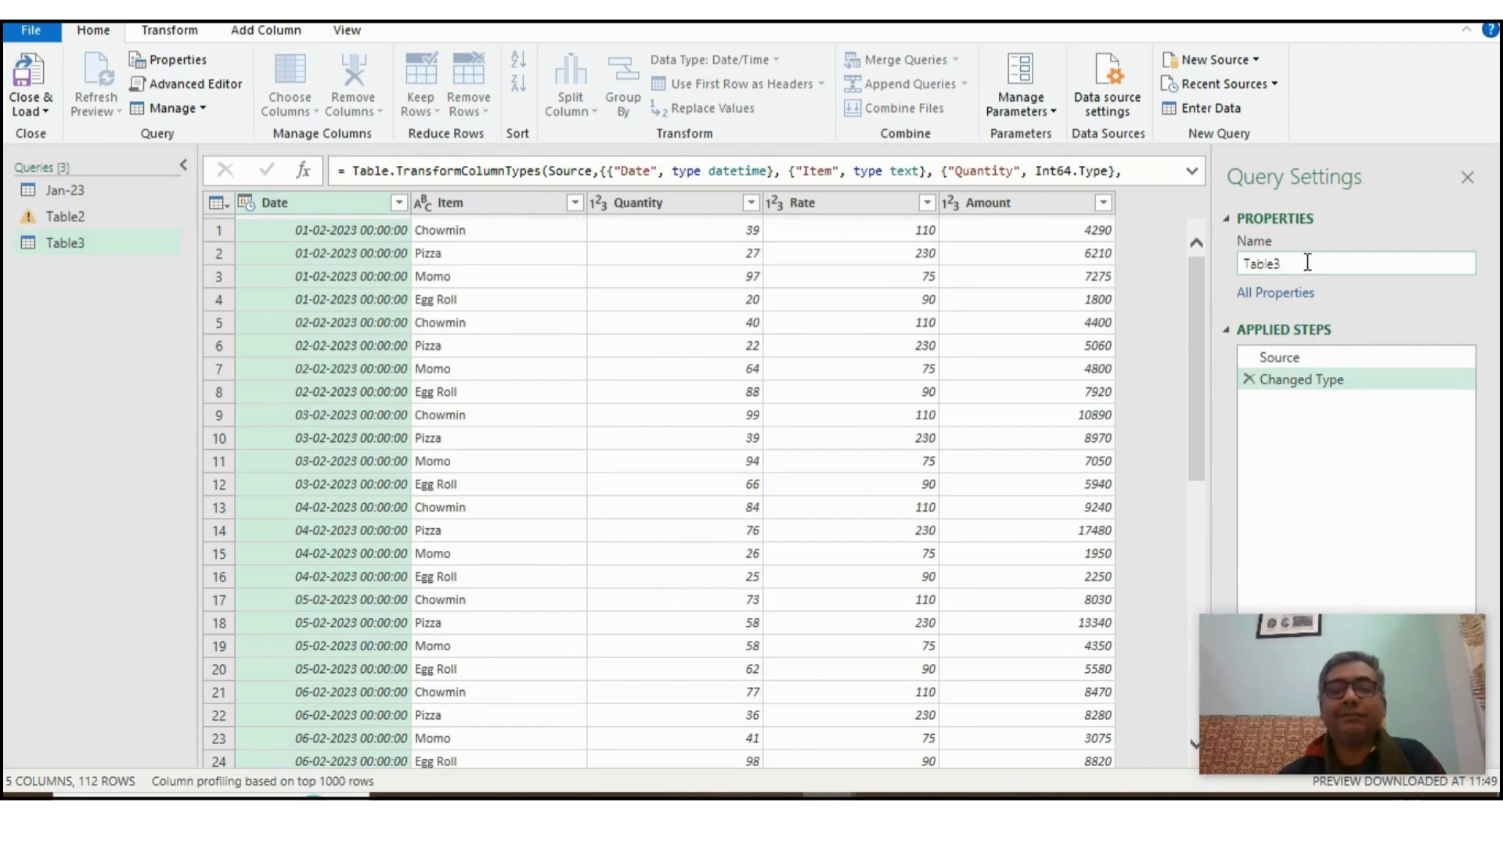
{"action": "double_click", "coordinate": [1307, 266]}
{"action": "type", "text": "Feb-23"}
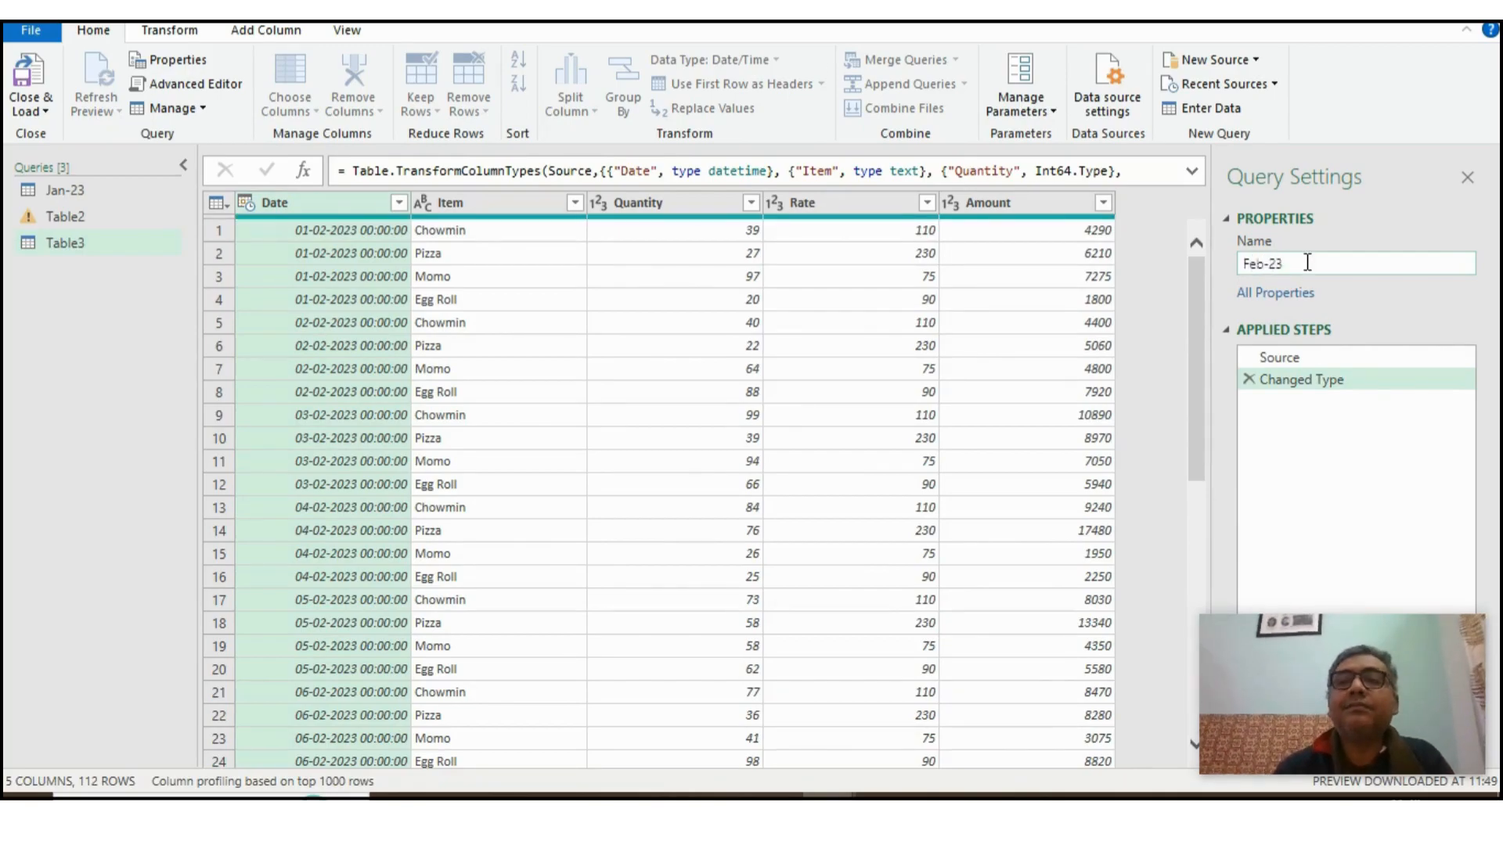
{"action": "key", "text": "Return"}
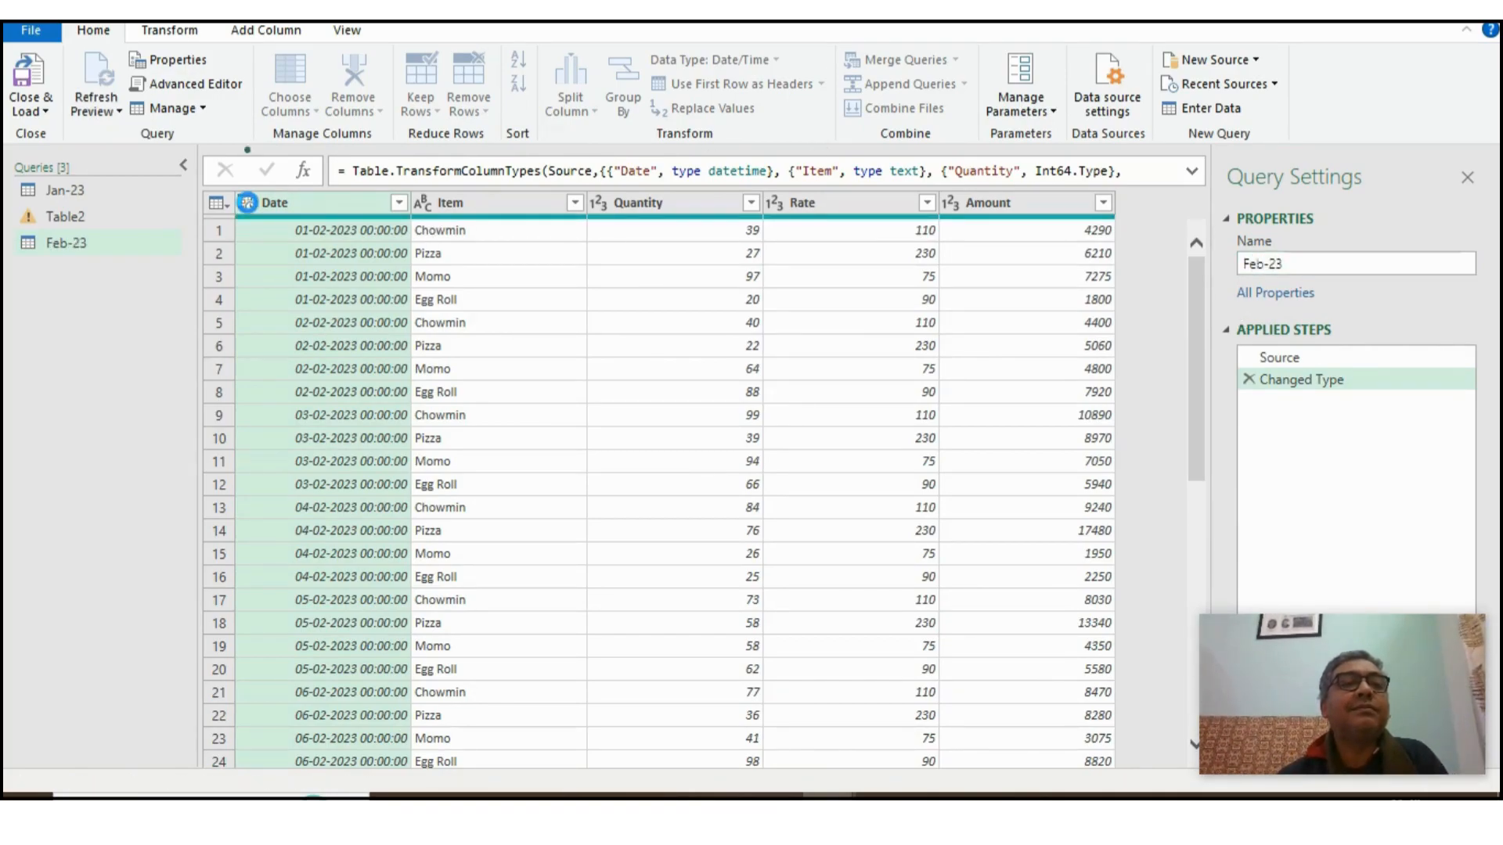
- Change the Date column's data type to Date in the Feb-23 query, replacing the current type conversion
{"action": "left_click", "coordinate": [249, 205]}
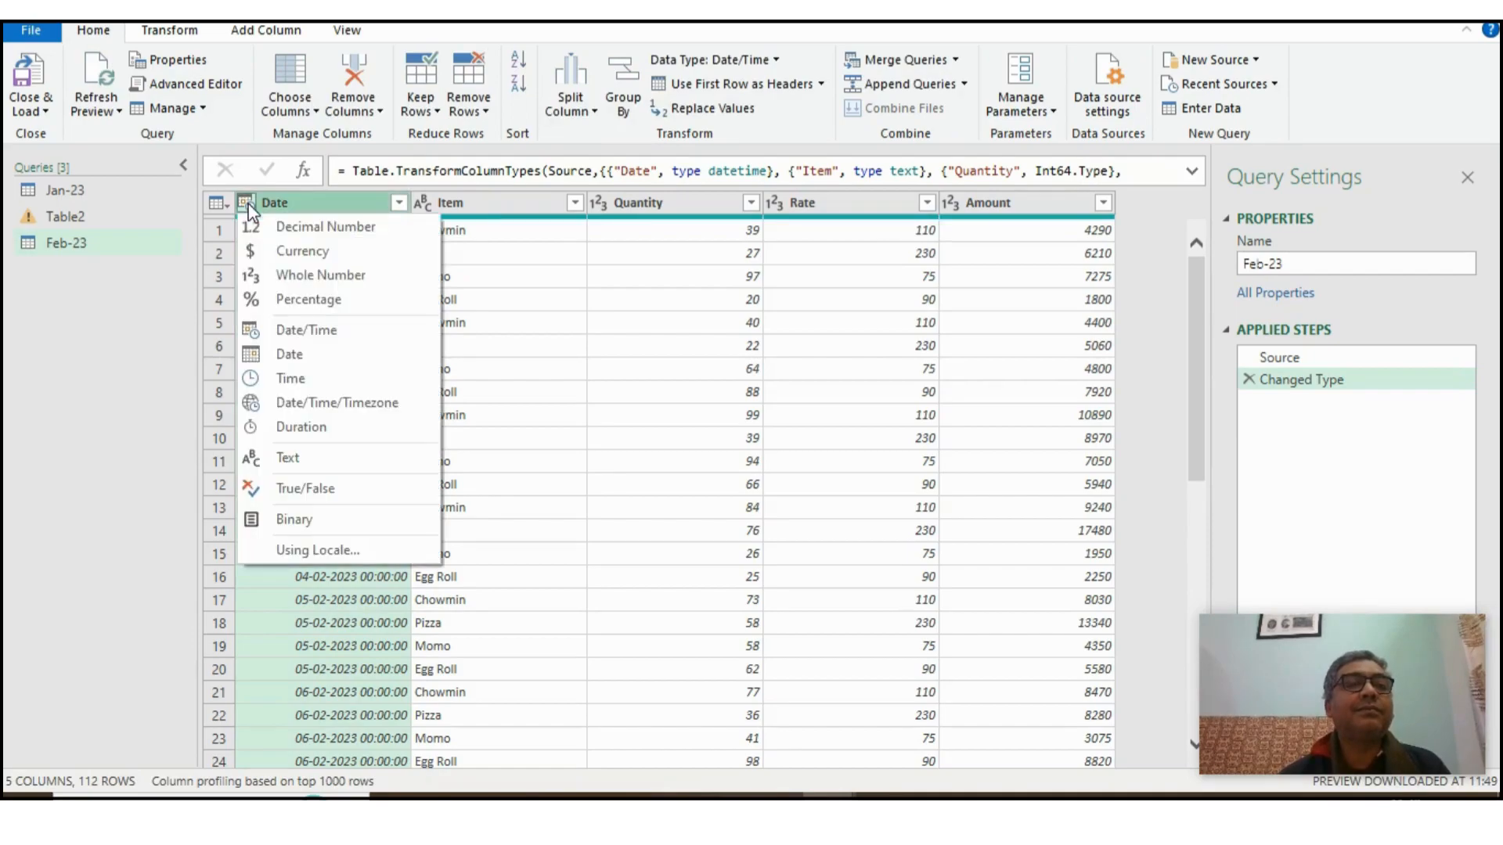
{"action": "left_click", "coordinate": [302, 361]}
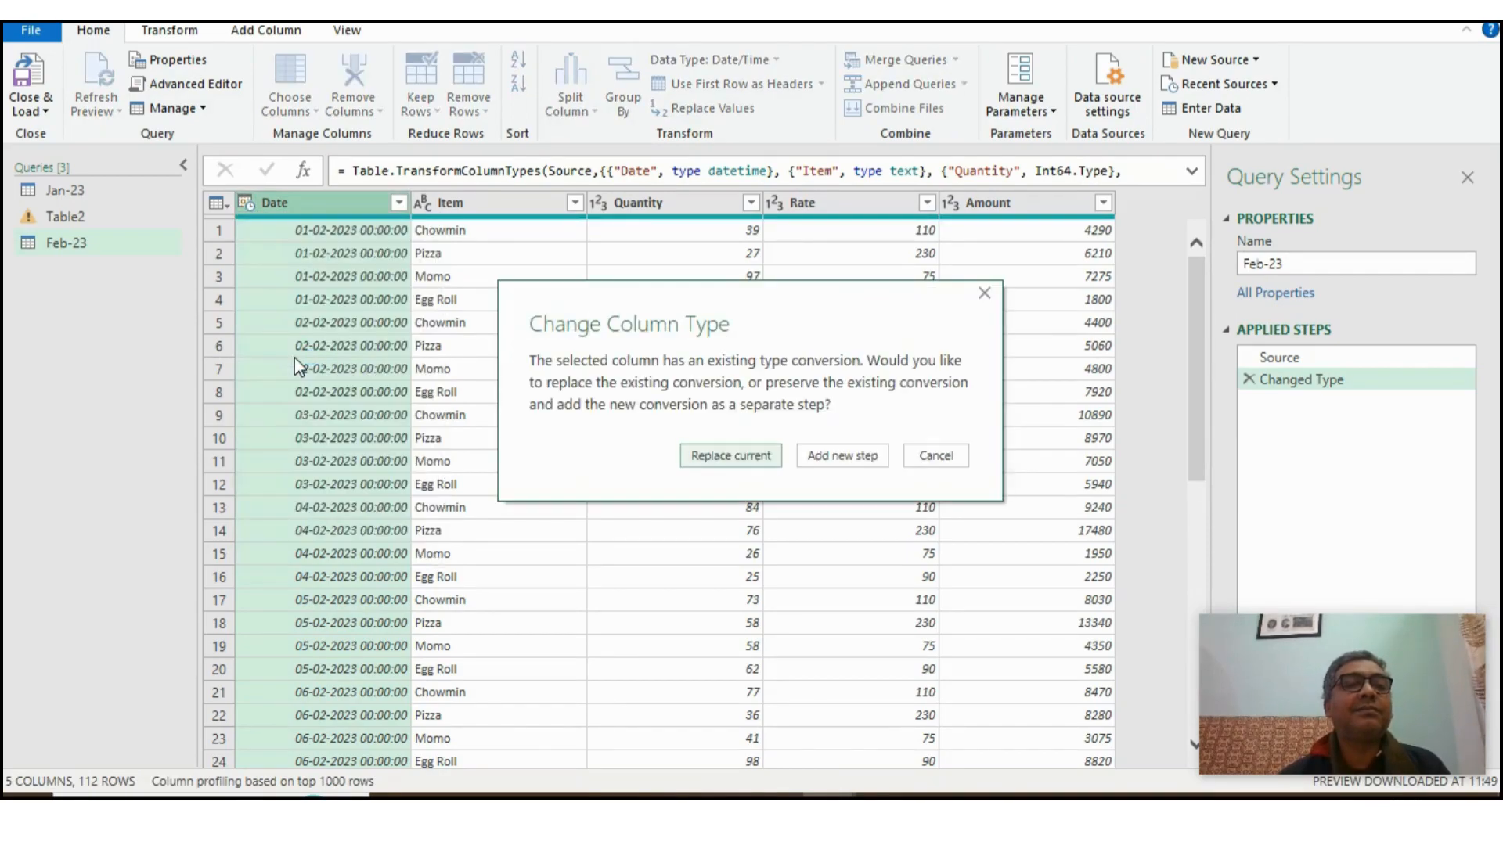
{"action": "left_click", "coordinate": [726, 457]}
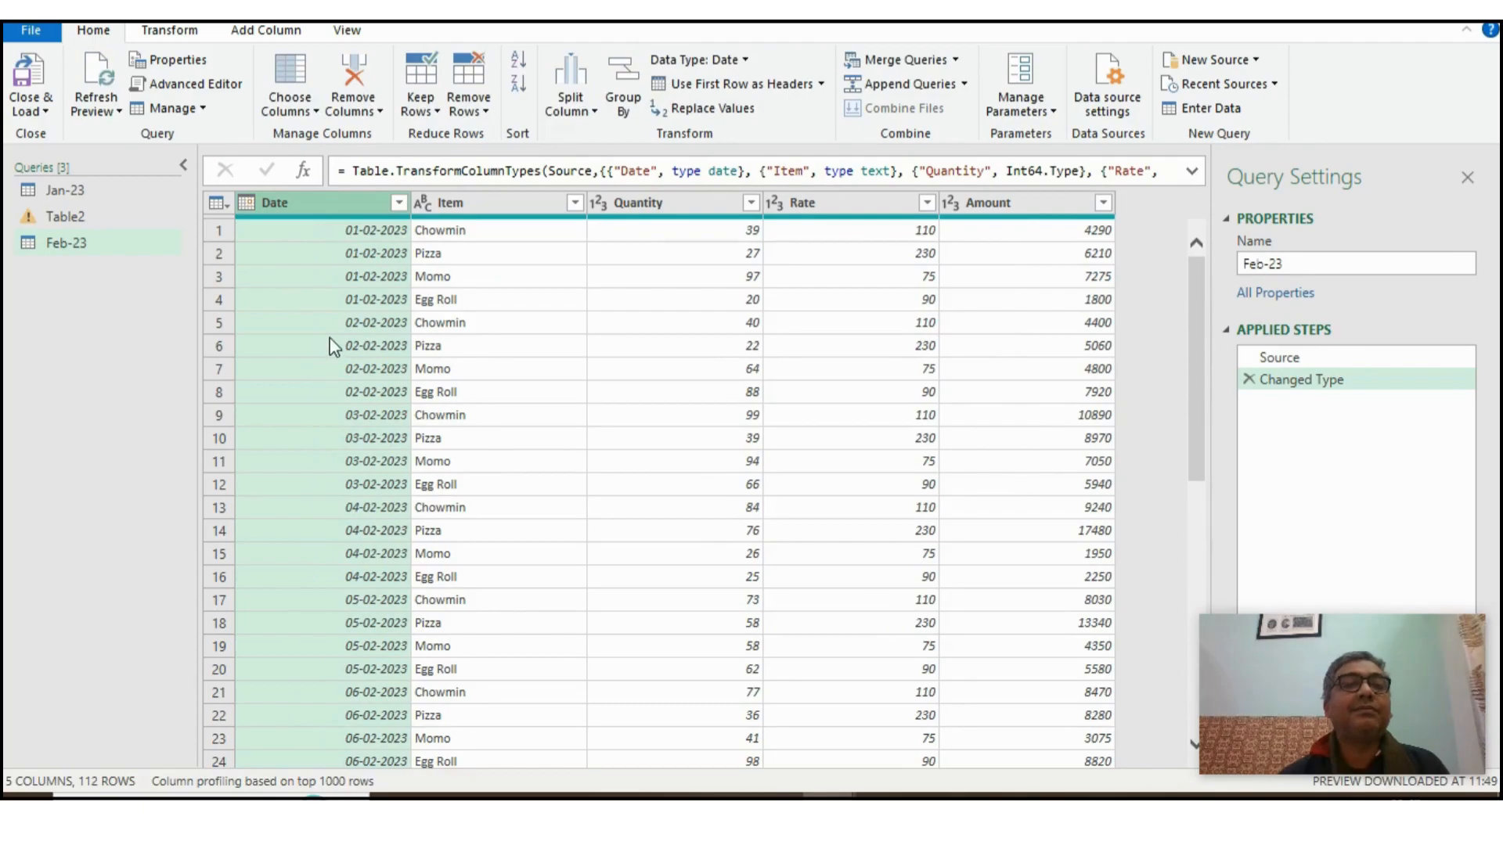
- Close the editor and load the Feb-23 query into the workbook as a connection only
{"action": "left_click", "coordinate": [33, 114]}
{"action": "left_click", "coordinate": [87, 160]}
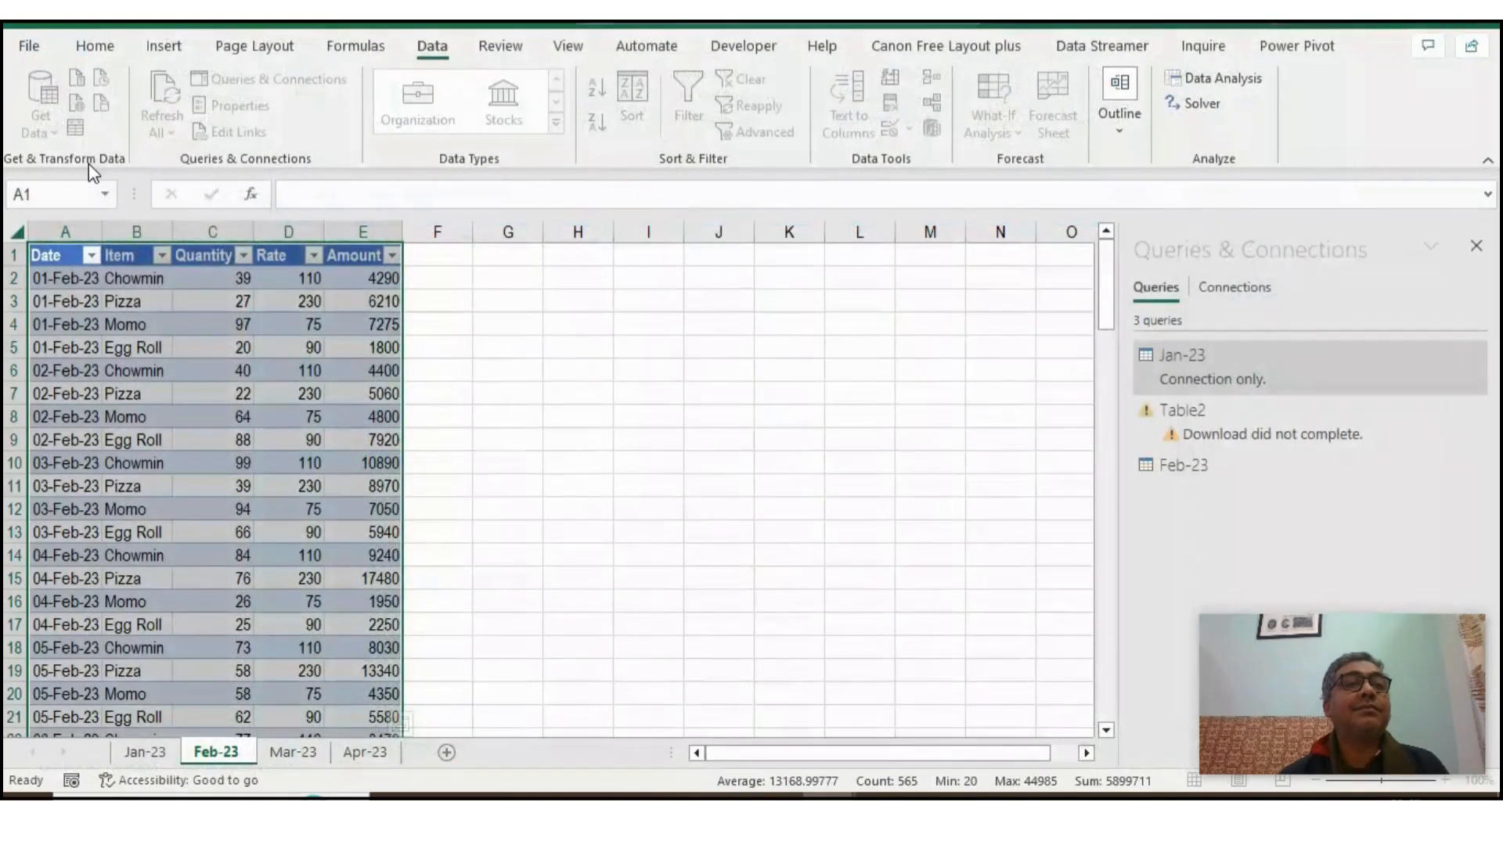
{"action": "left_click", "coordinate": [587, 374]}
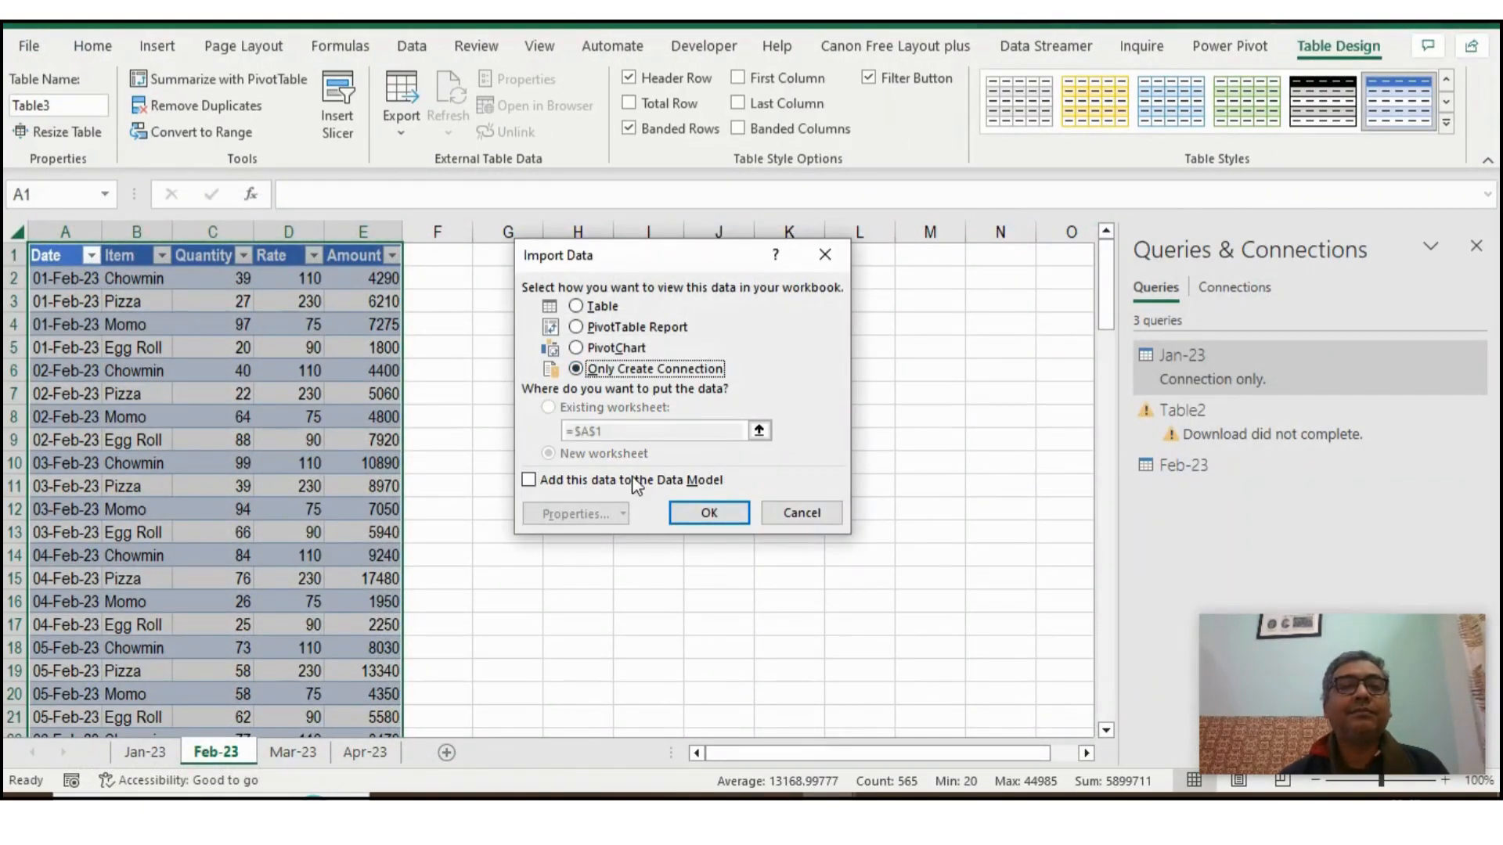
{"action": "left_click", "coordinate": [705, 520]}
{"action": "left_click", "coordinate": [883, 534]}
- Select all the data on the Mar-23 sheet, headers included, and load it as a table into the Power Query Editor
{"action": "left_click", "coordinate": [293, 752]}
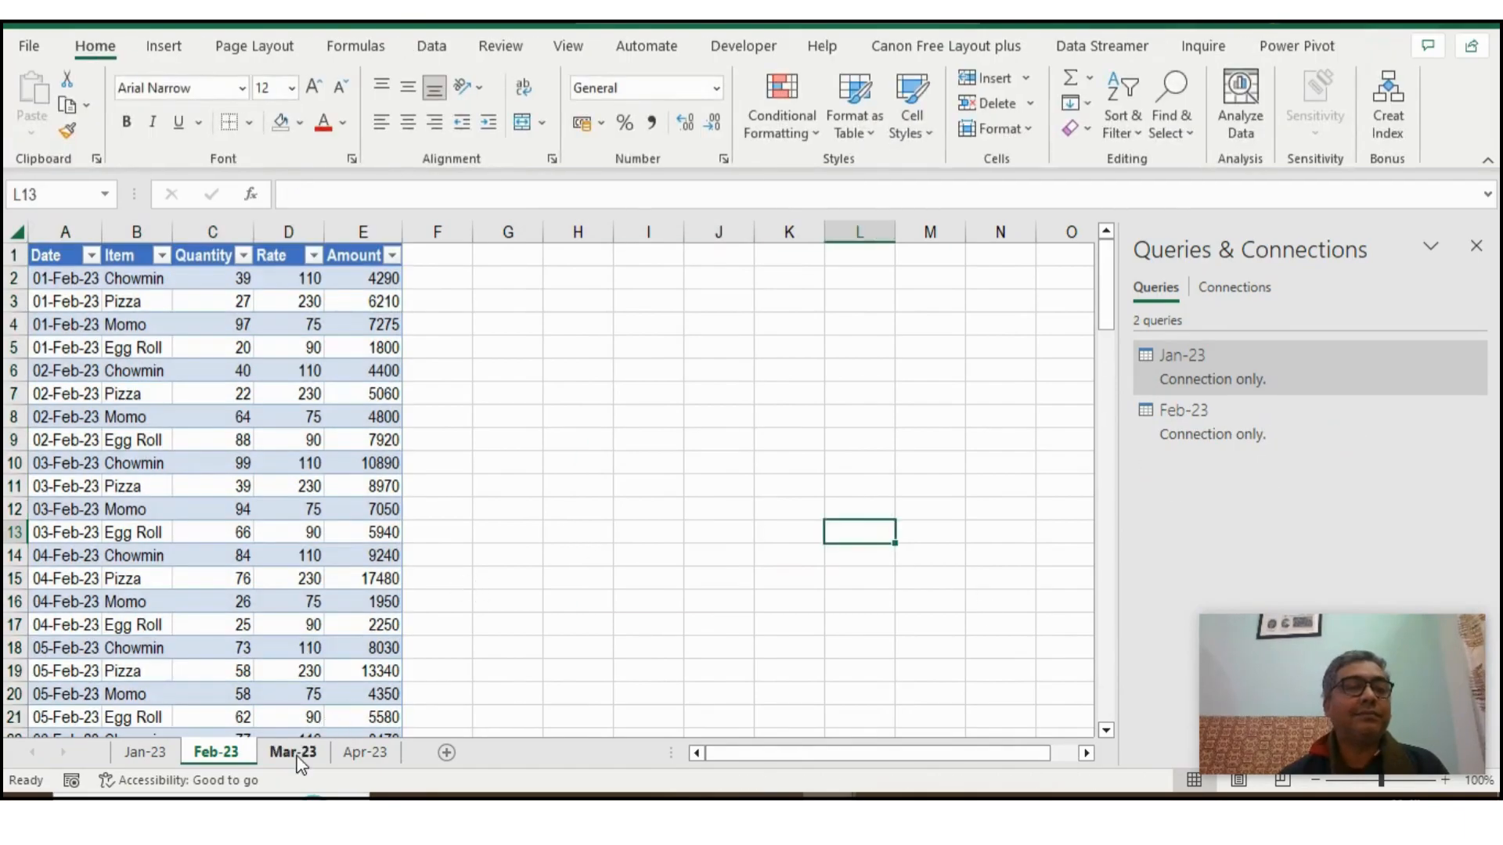
{"action": "left_click", "coordinate": [97, 400]}
{"action": "key", "text": "ctrl+Up"}
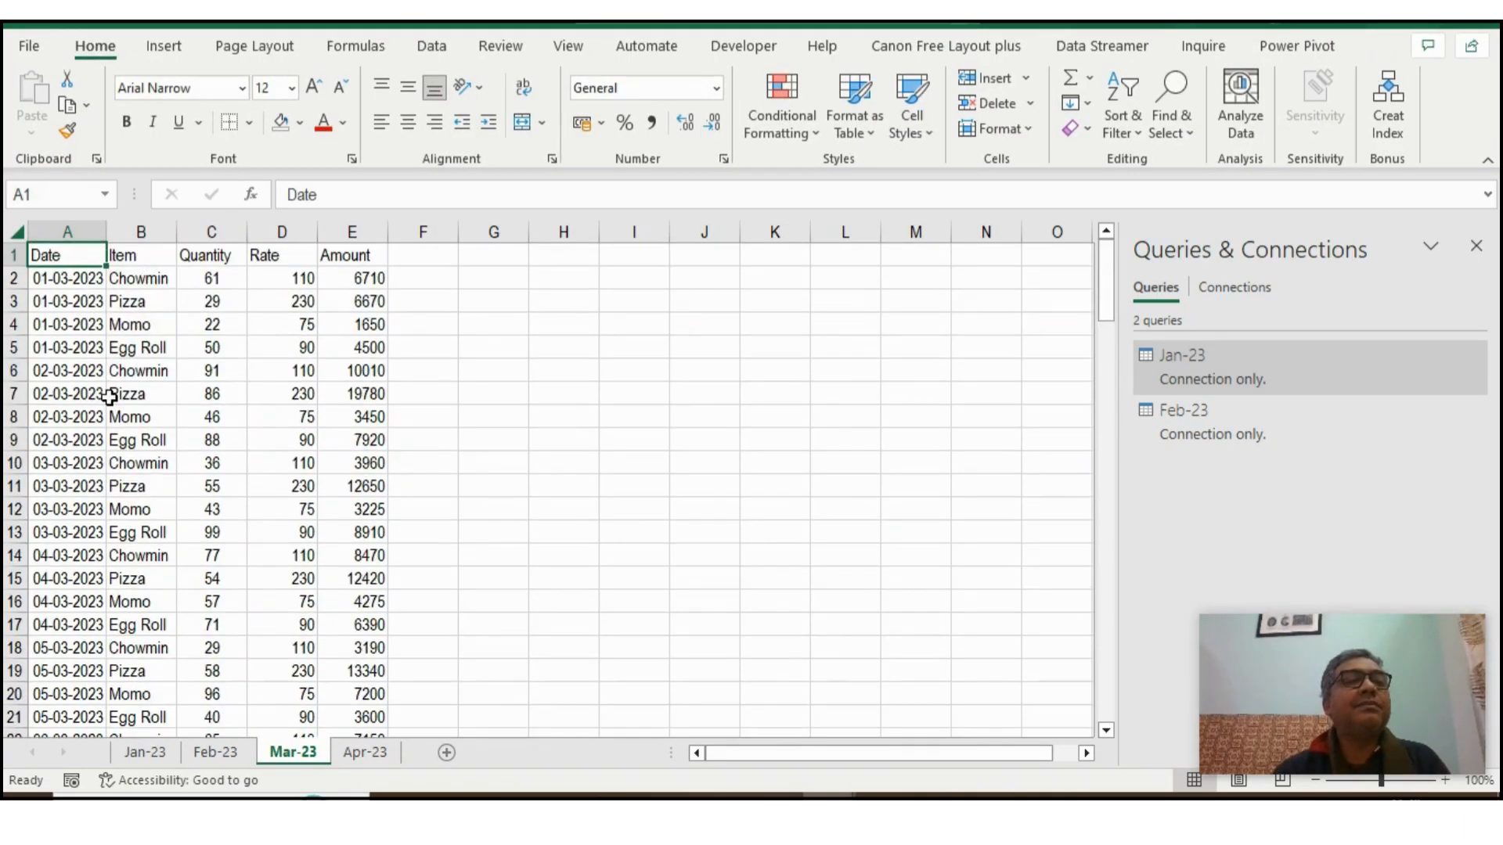
{"action": "key", "text": "ctrl+shift+Right"}
{"action": "key", "text": "ctrl+shift+Down"}
{"action": "scroll", "coordinate": [344, 384], "scroll_direction": "up", "scroll_amount": 15}
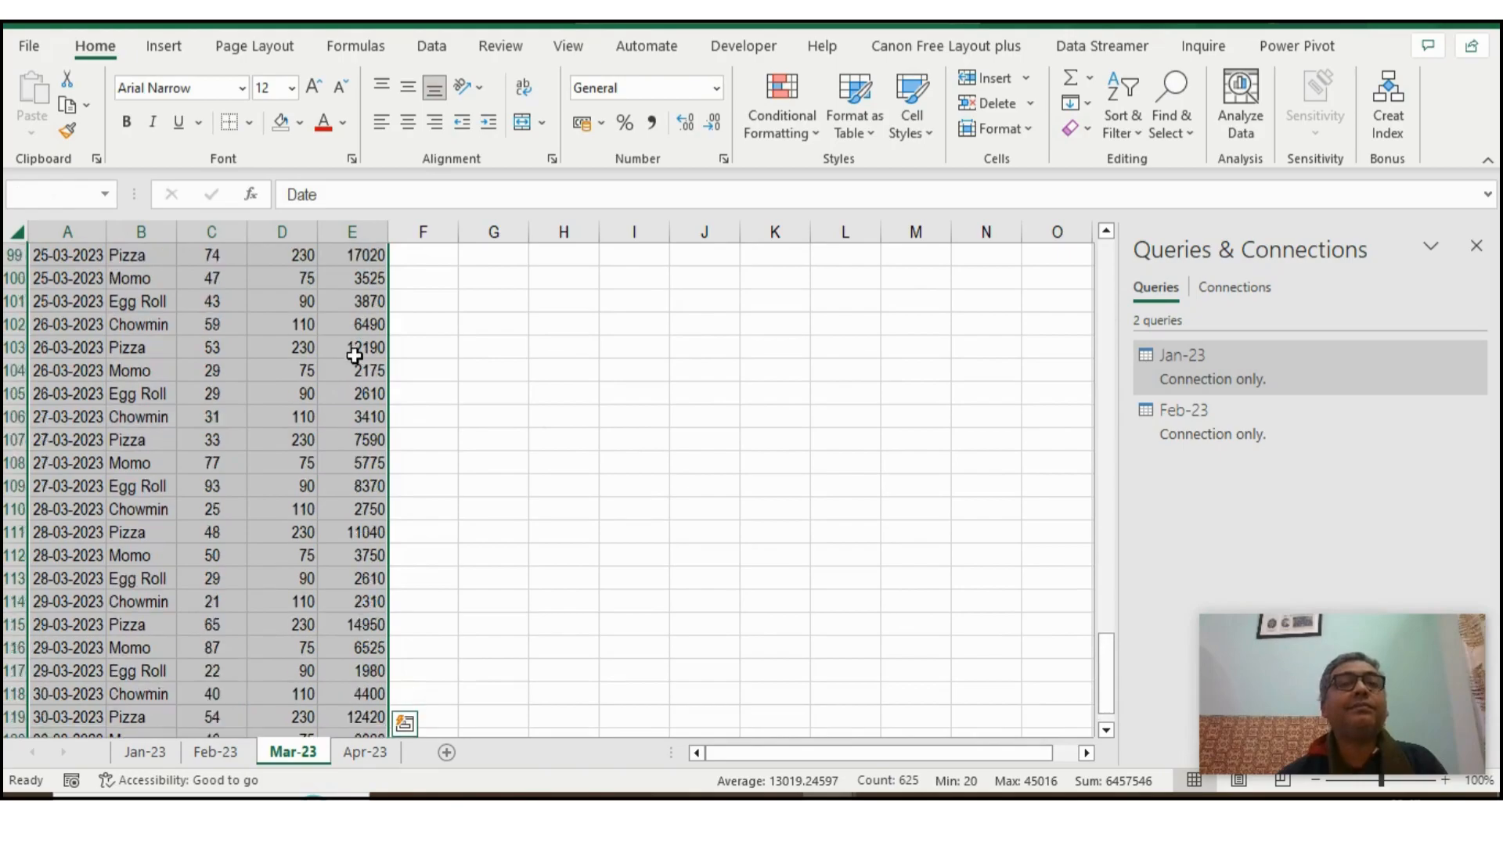
{"action": "left_click", "coordinate": [432, 45]}
{"action": "left_click", "coordinate": [76, 128]}
{"action": "left_click", "coordinate": [670, 475]}
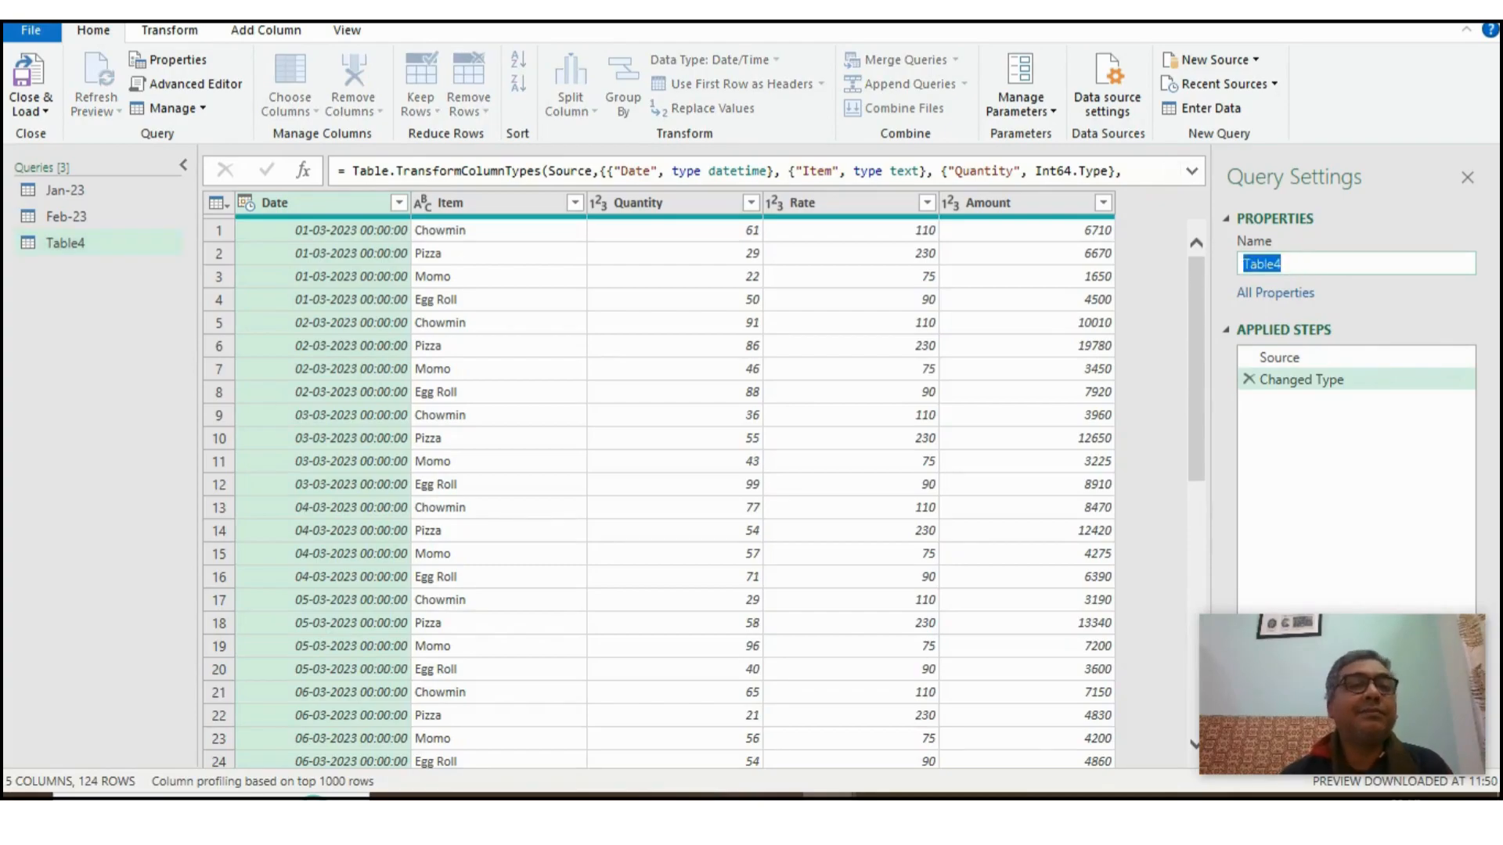
- Rename the March query as Mar-23 and change its Date column's data type to Date, replacing the current type conversion
{"action": "type", "text": "Mar-23"}
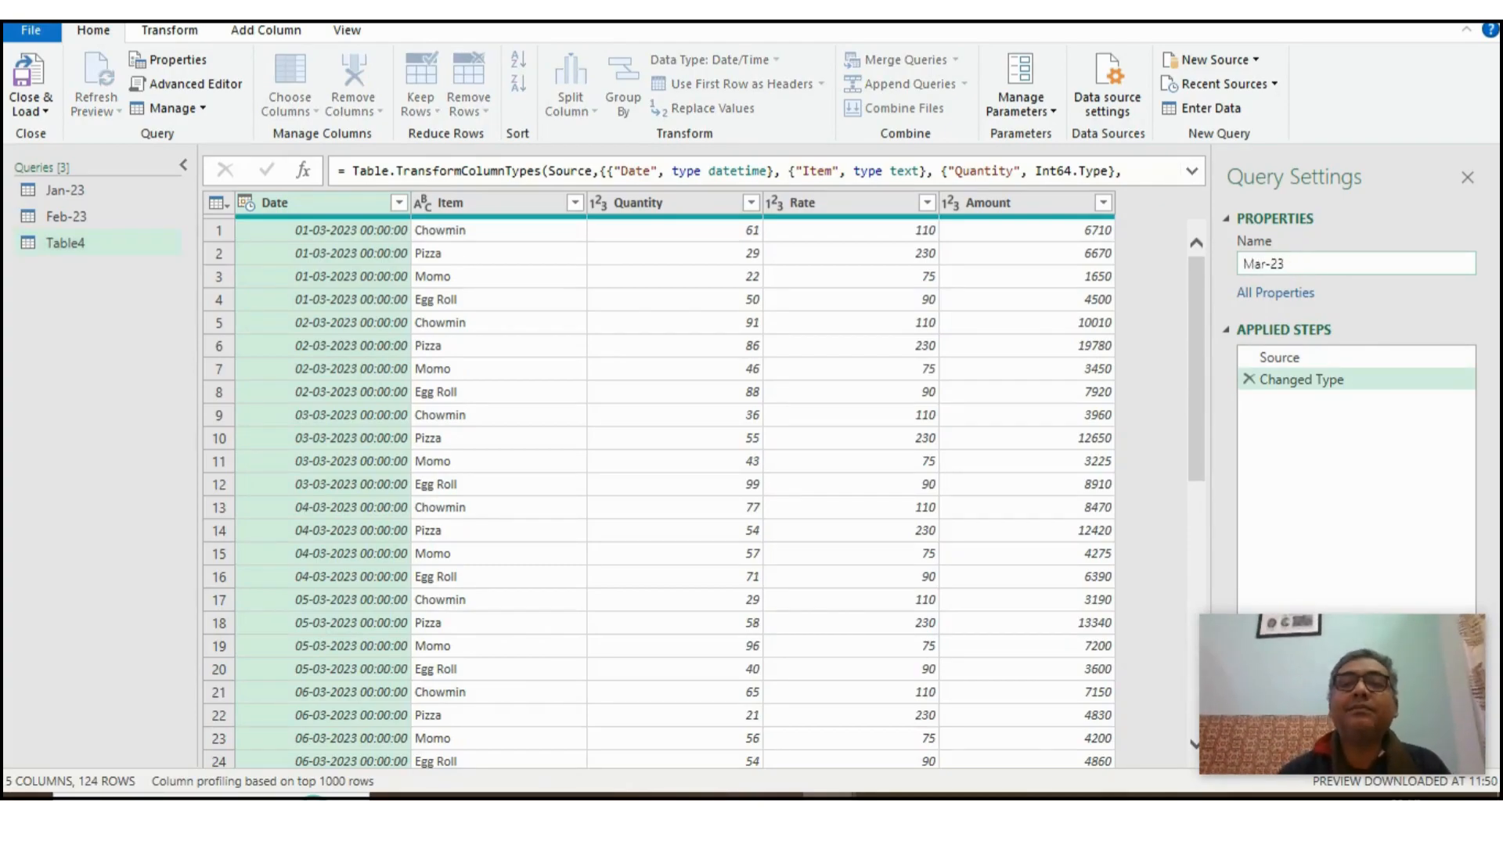
{"action": "left_click", "coordinate": [246, 202]}
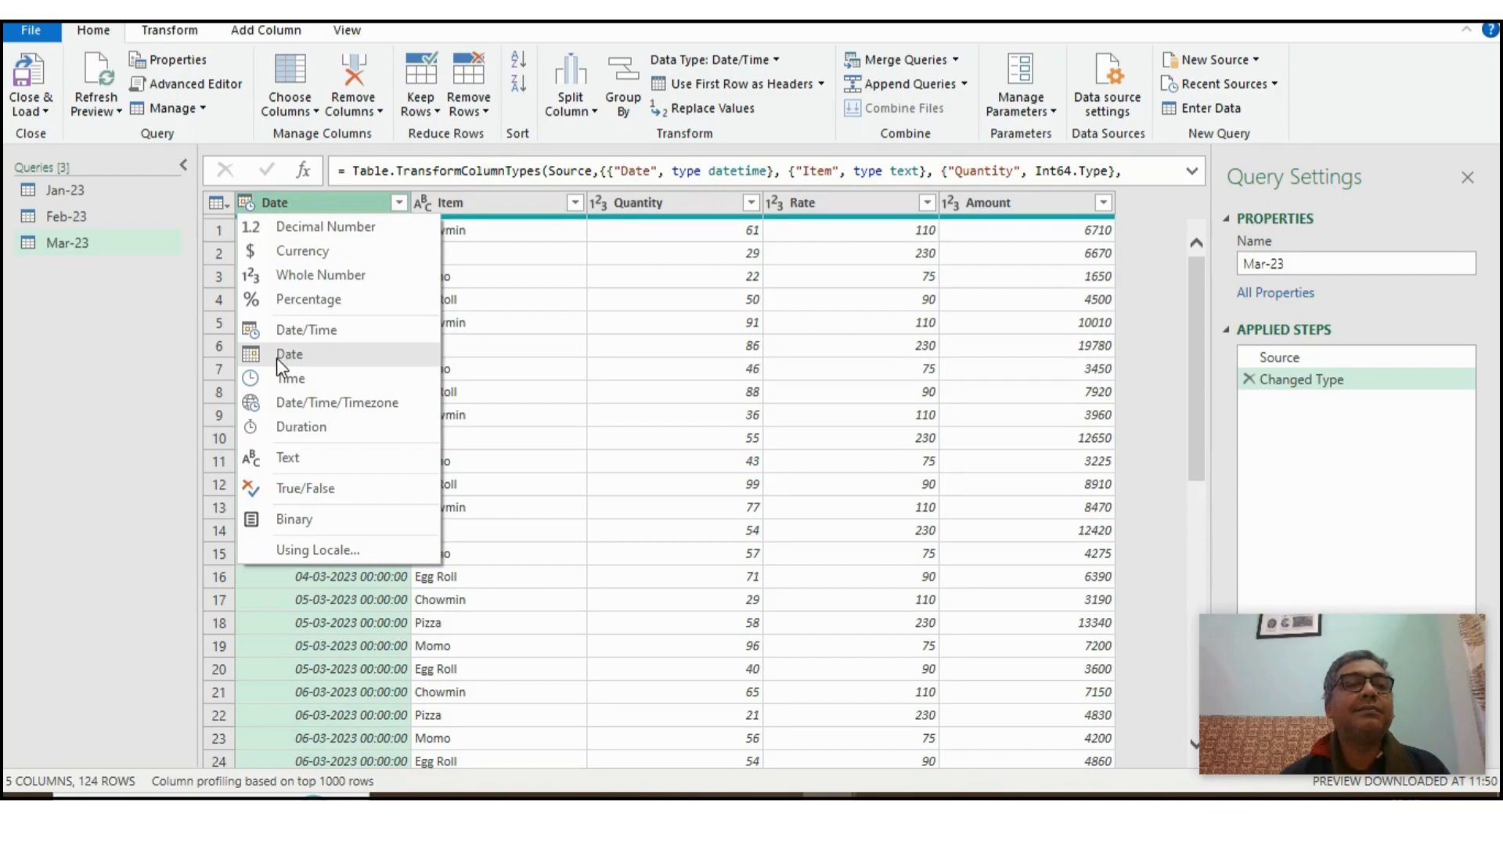
{"action": "left_click", "coordinate": [275, 358]}
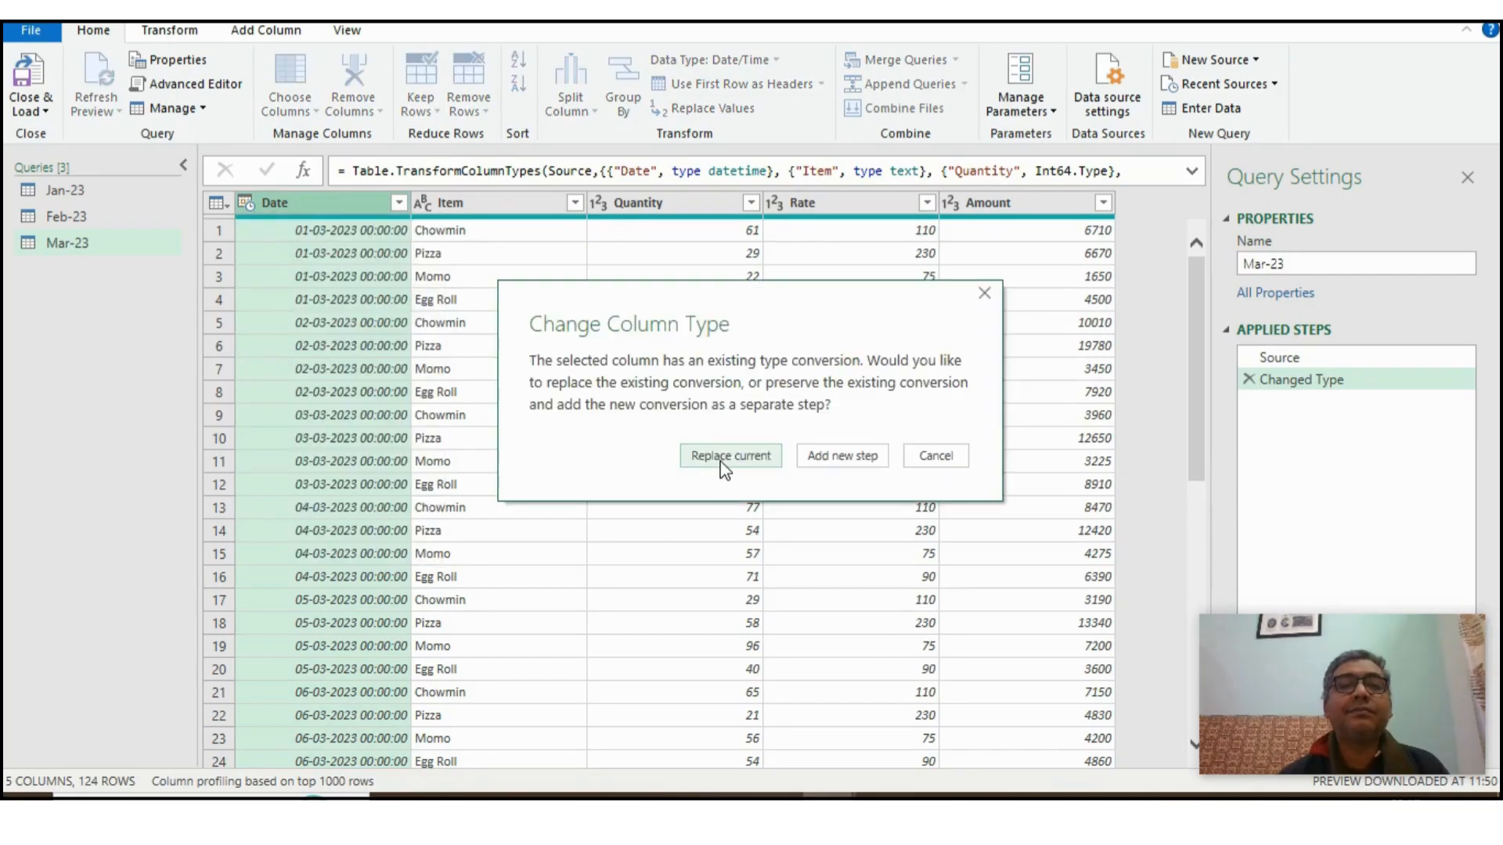
{"action": "left_click", "coordinate": [723, 457]}
- Close the editor and load the Mar-23 query into the workbook as a connection only
{"action": "left_click", "coordinate": [30, 104]}
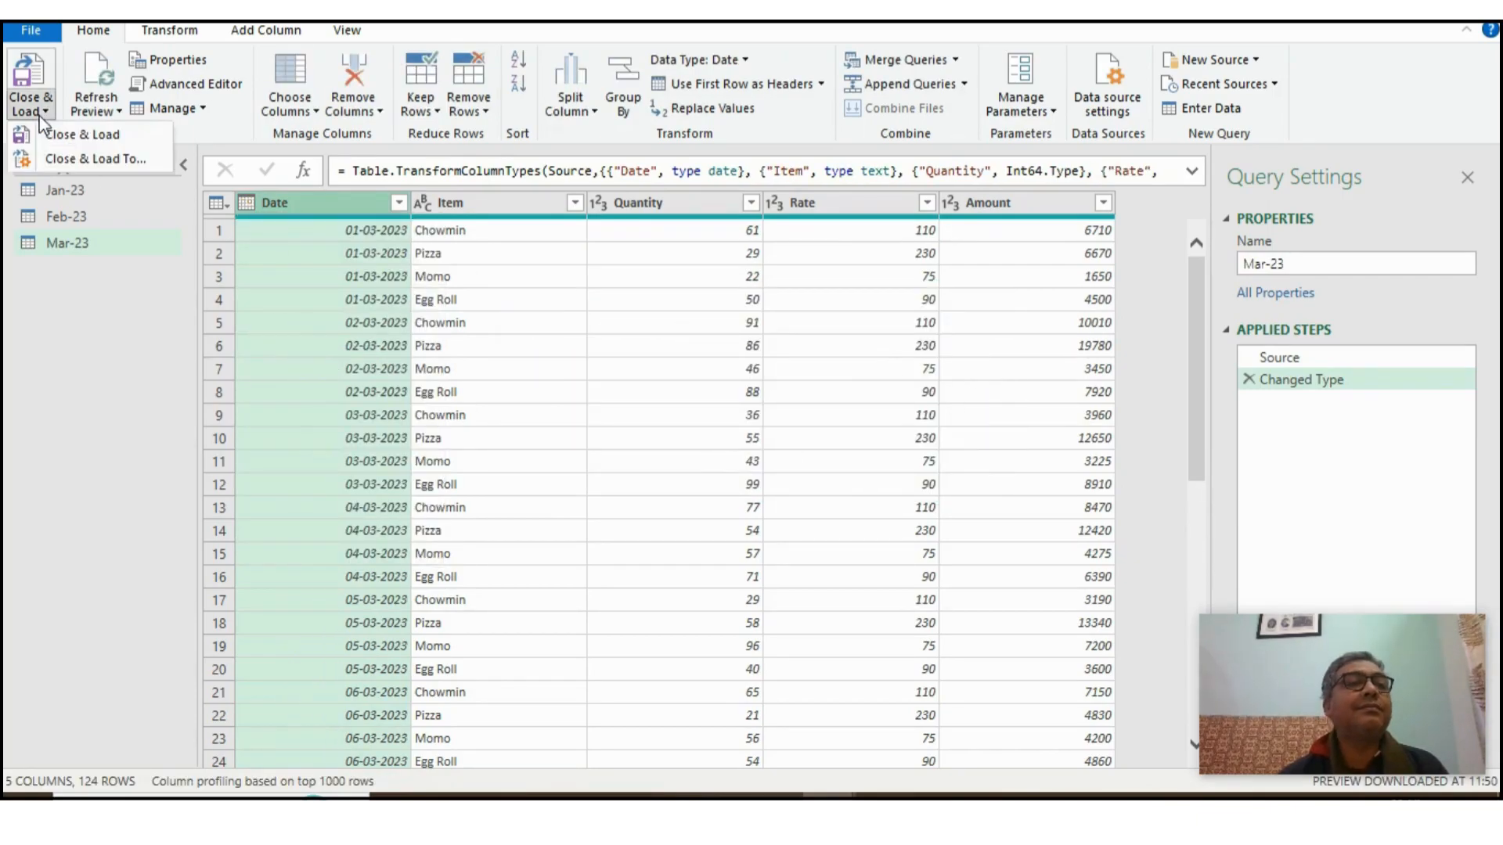
{"action": "left_click", "coordinate": [48, 156]}
{"action": "left_click", "coordinate": [577, 368]}
{"action": "left_click", "coordinate": [710, 513]}
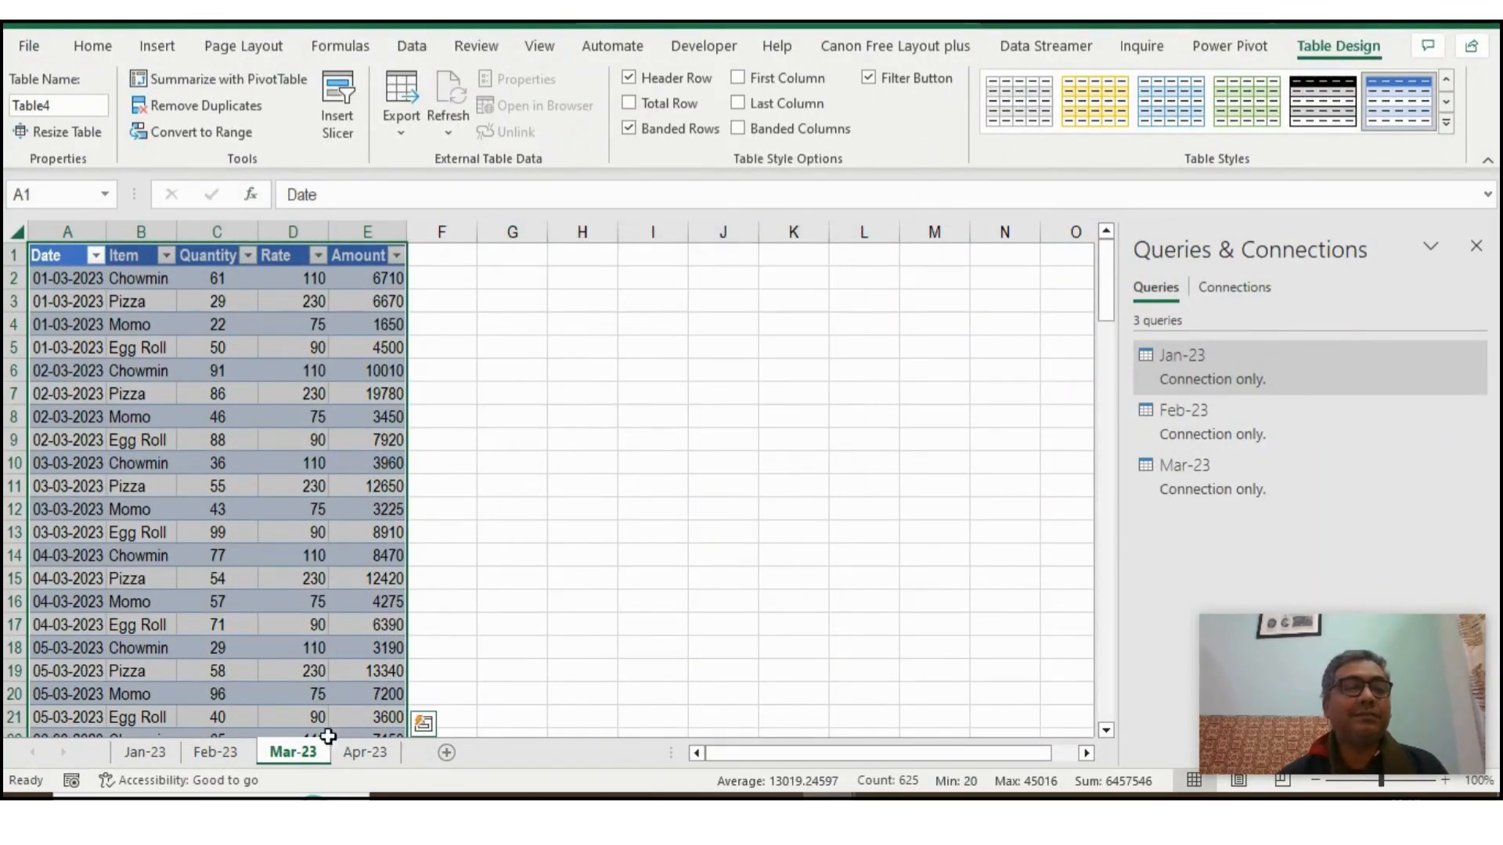
- Select all the data on the Apr-23 sheet, headers included, and load the table into the Power Query Editor
{"action": "left_click", "coordinate": [365, 752]}
{"action": "key", "text": "ctrl+a"}
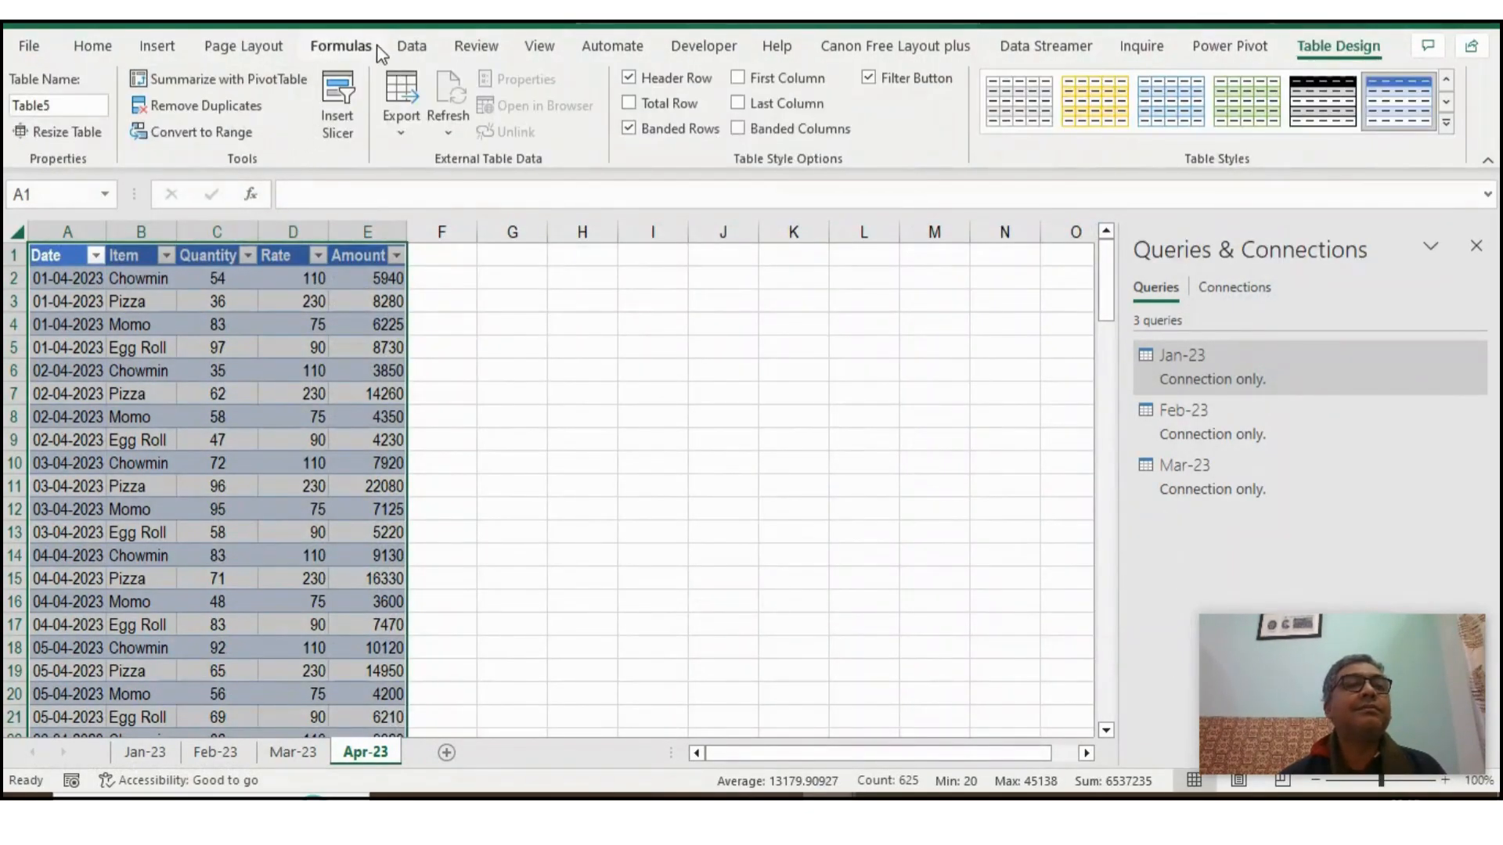
{"action": "left_click", "coordinate": [420, 47]}
{"action": "left_click", "coordinate": [81, 133]}
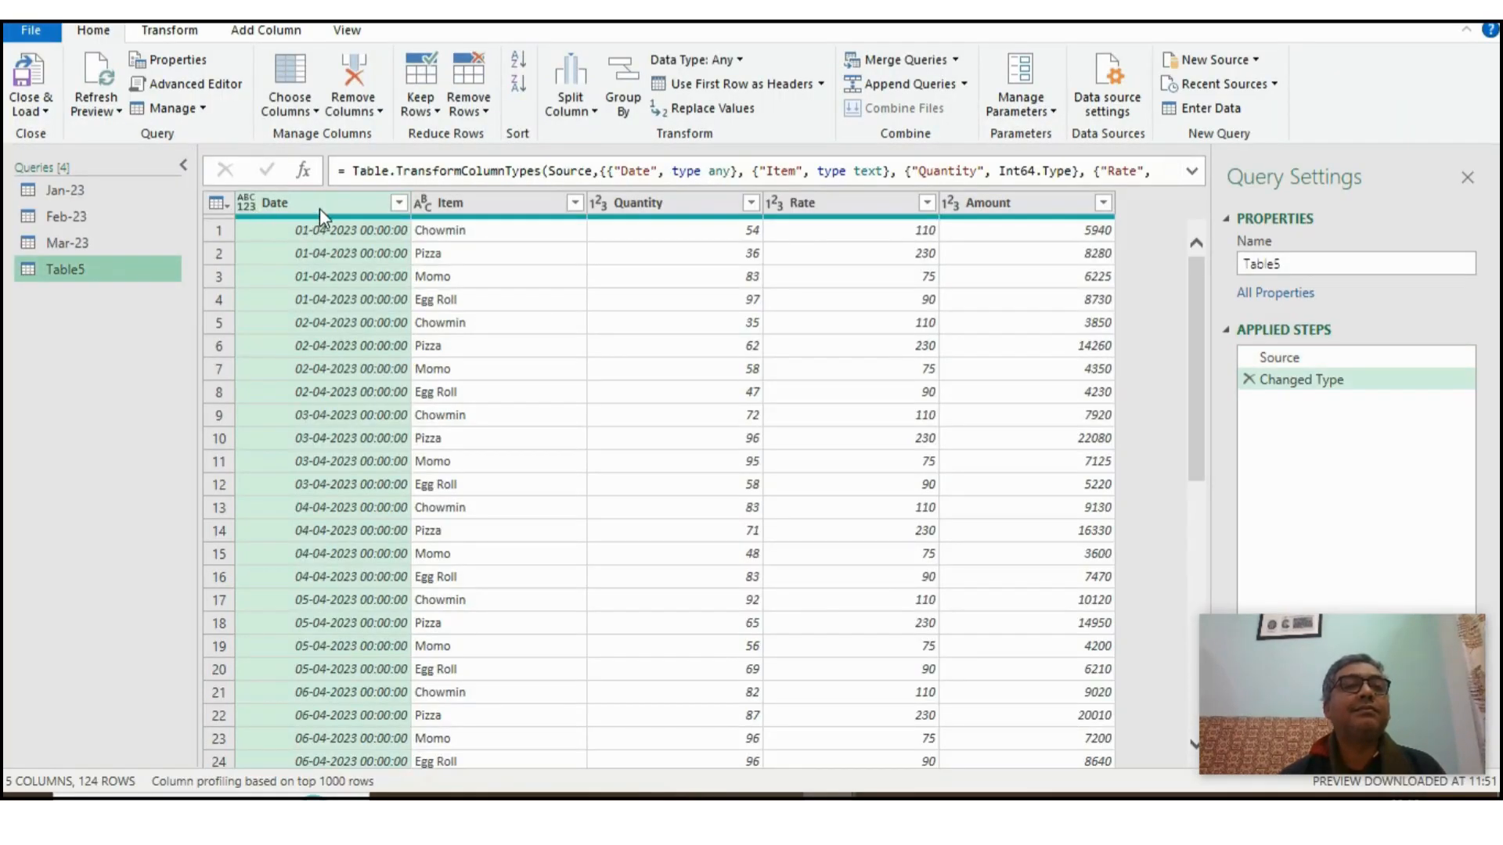
- Rename the April query as Apr-23 and load it into the workbook as a connection only
{"action": "double_click", "coordinate": [1297, 258]}
{"action": "type", "text": "Apr-23"}
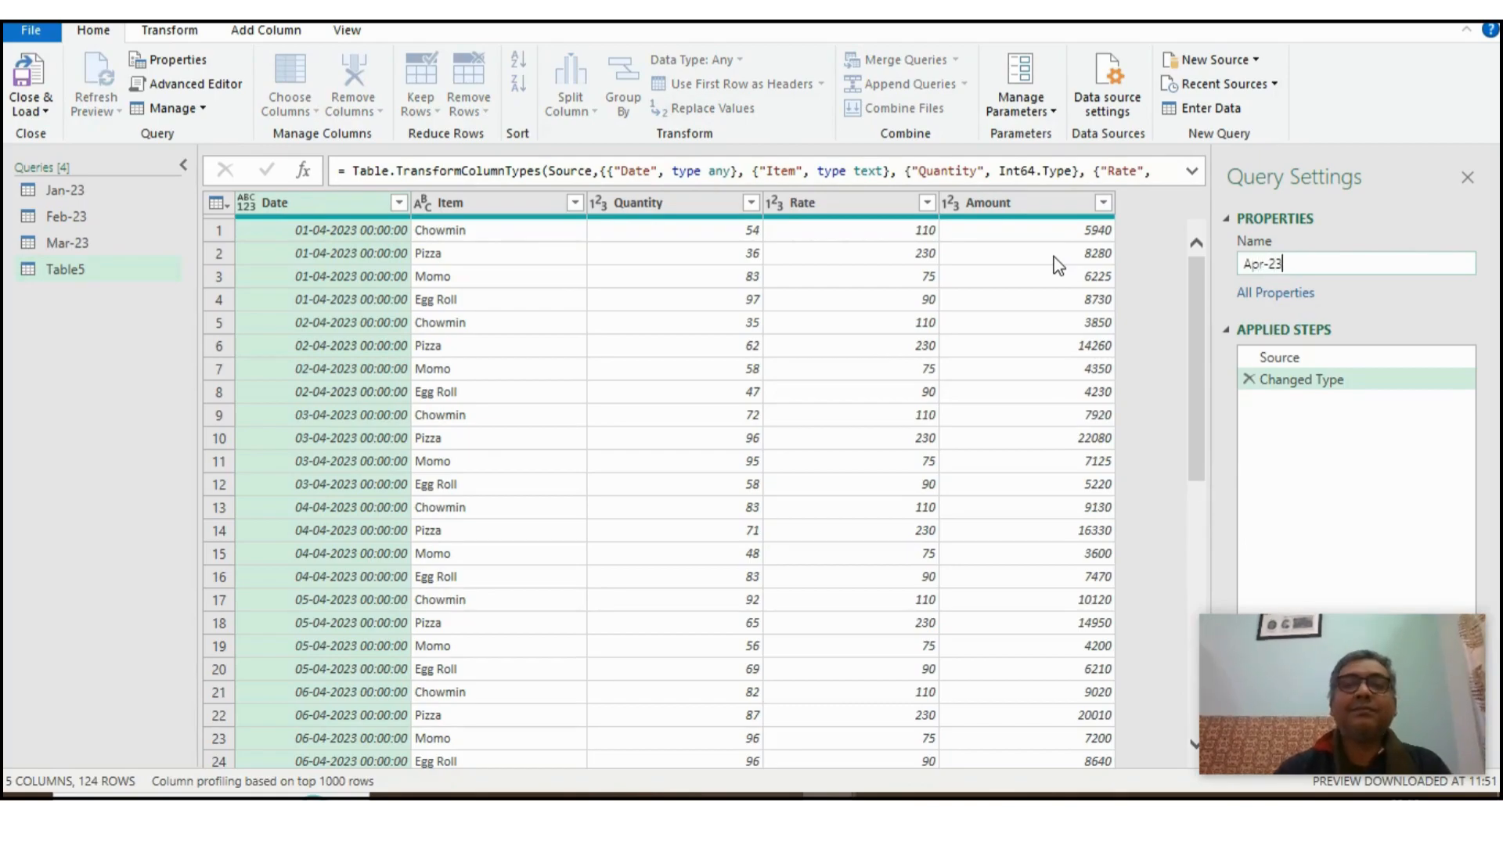
{"action": "left_click", "coordinate": [42, 107]}
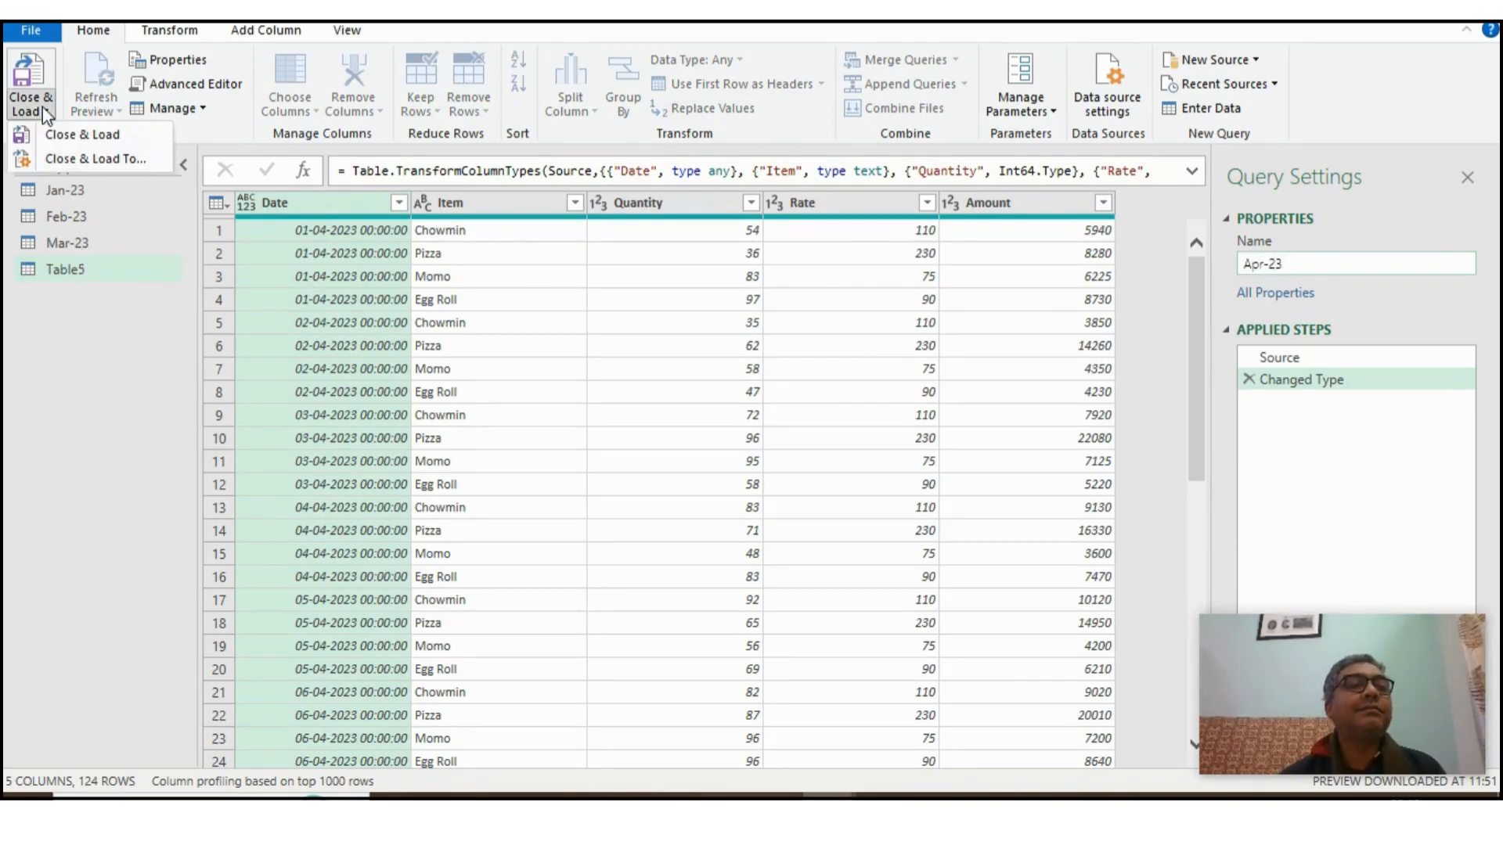
{"action": "left_click", "coordinate": [63, 158]}
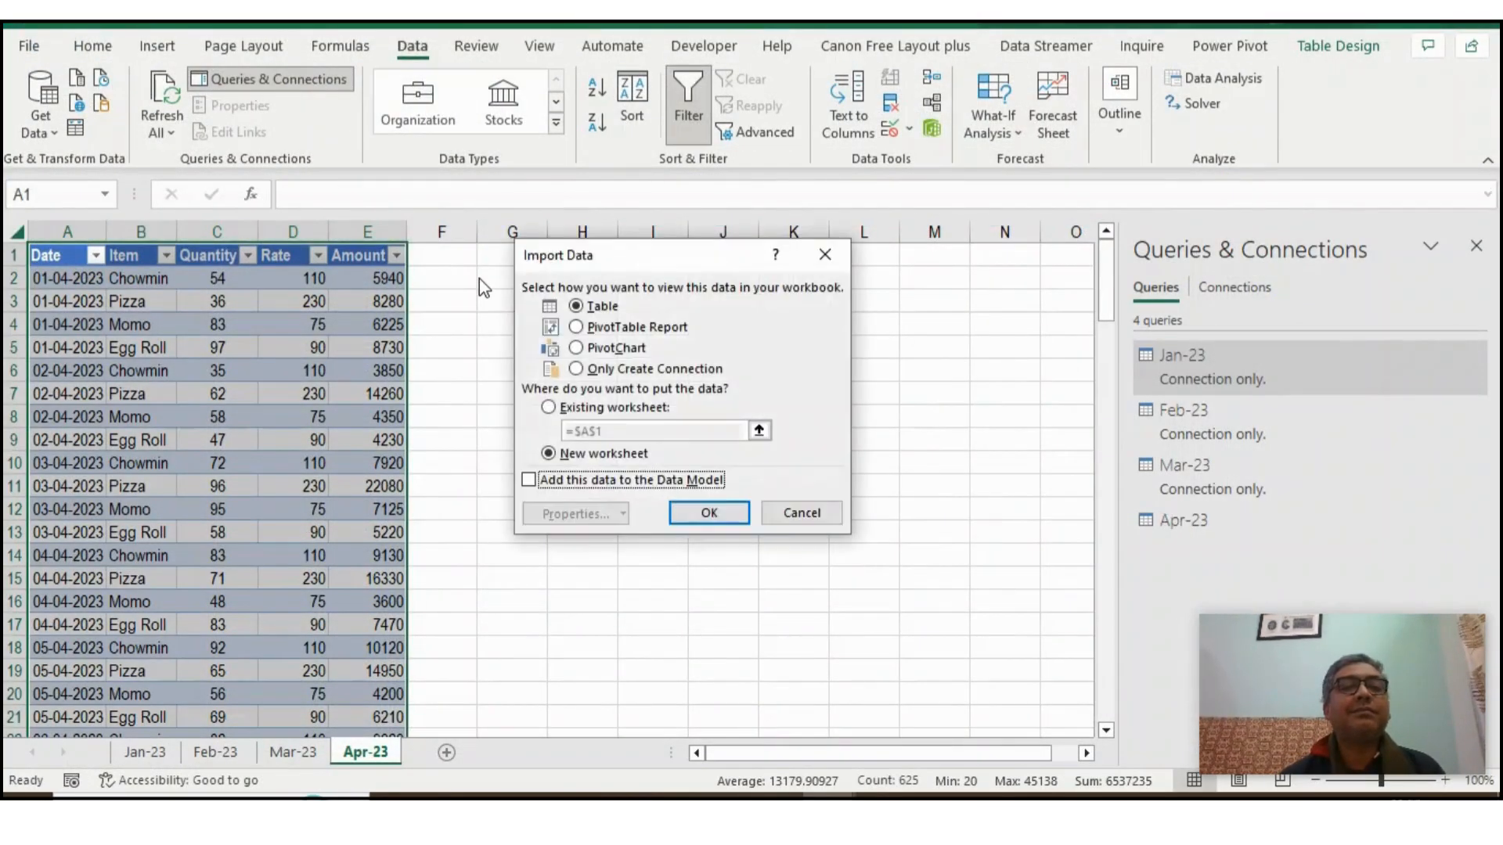
{"action": "left_click", "coordinate": [618, 369]}
{"action": "left_click", "coordinate": [709, 513]}
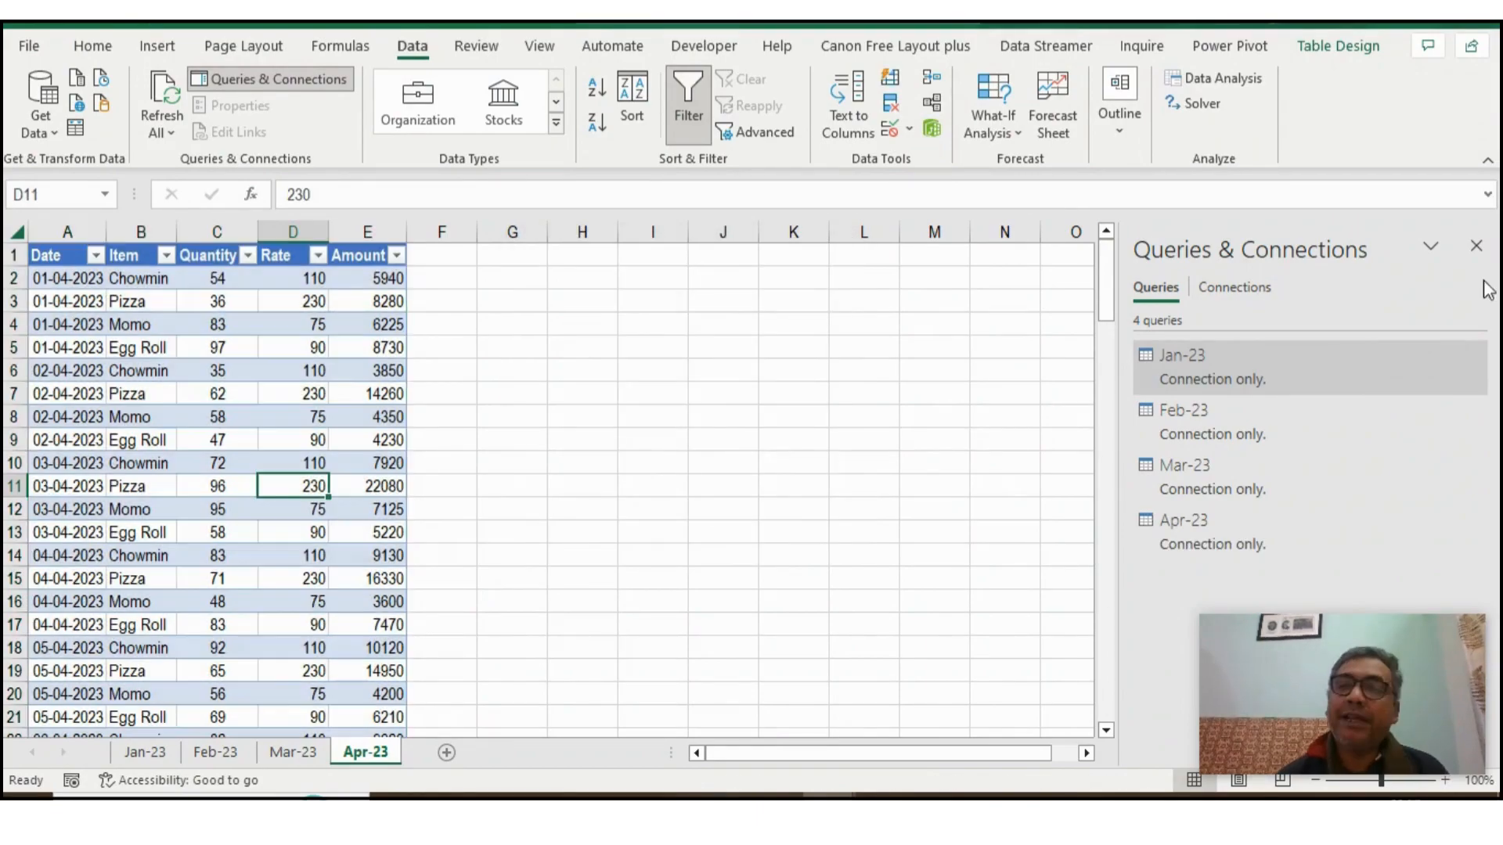
- Close the Queries & Connections pane and load the Jan-23 sheet's table into the Power Query Editor
{"action": "left_click", "coordinate": [1476, 246]}
{"action": "left_click", "coordinate": [226, 352]}
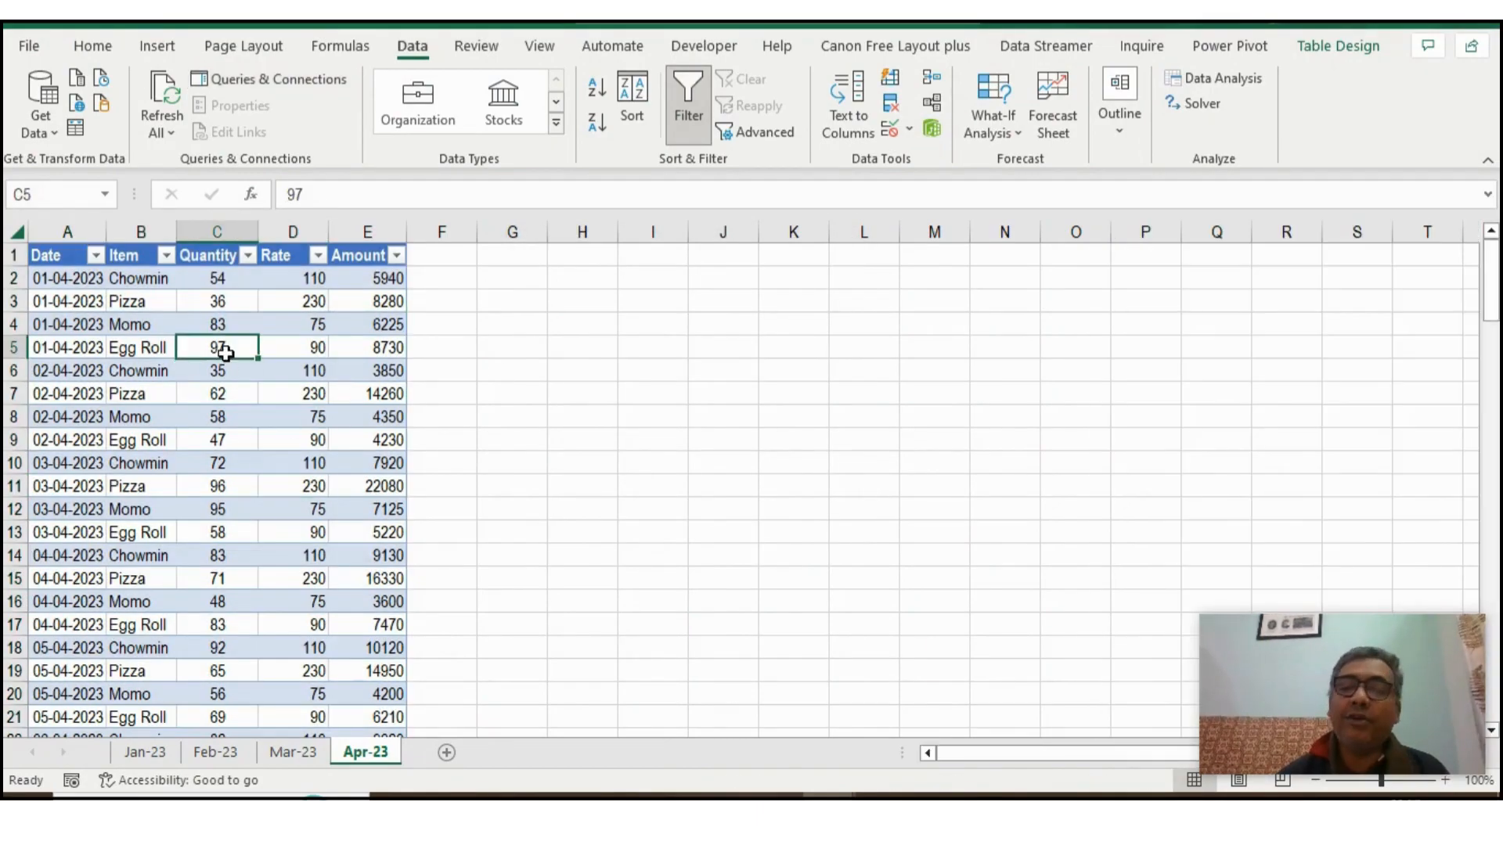
{"action": "left_click", "coordinate": [237, 463]}
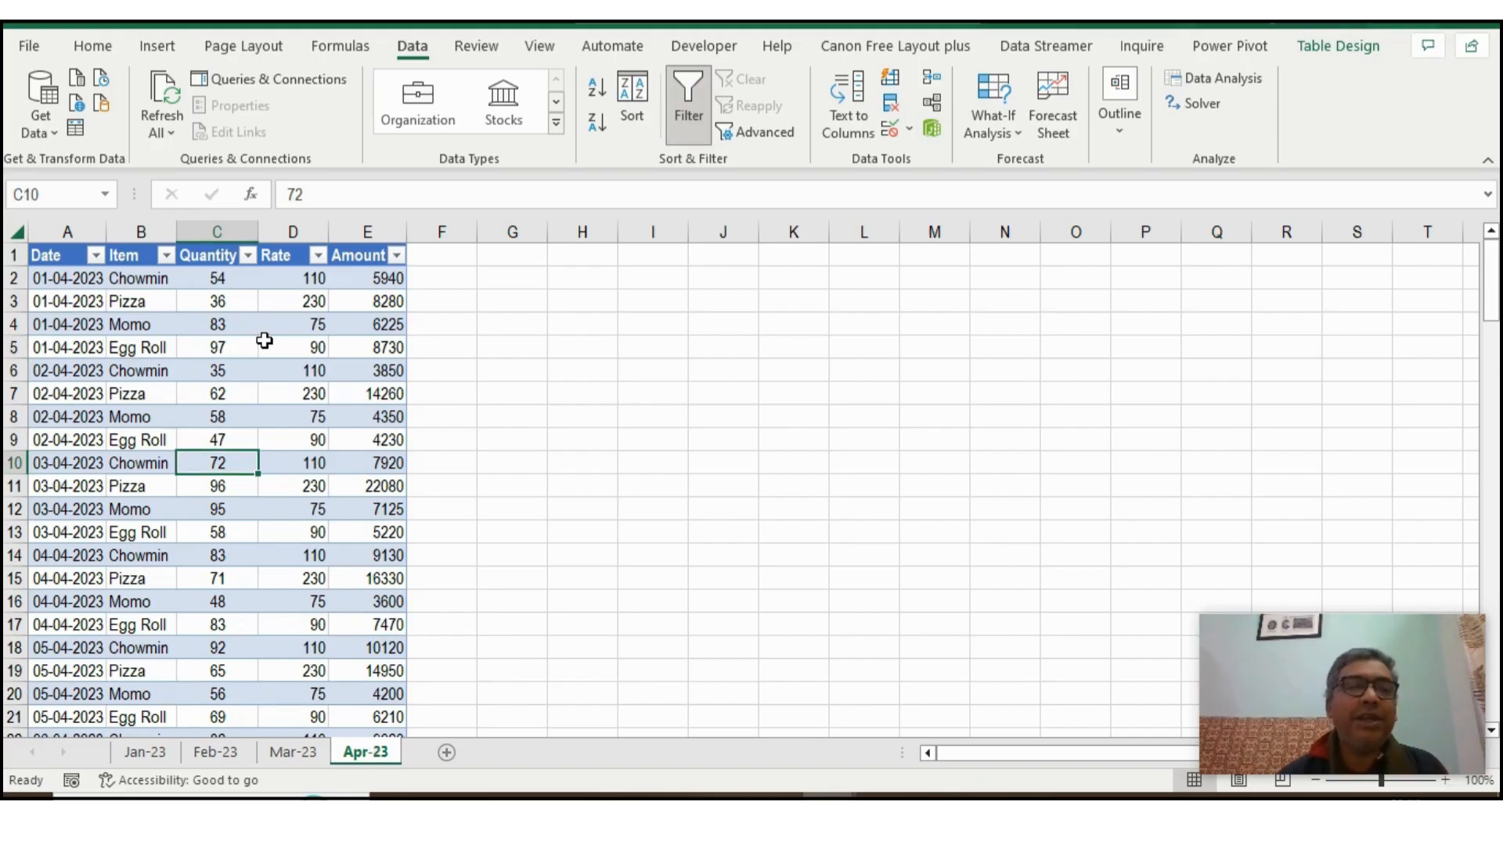
{"action": "left_click", "coordinate": [54, 283]}
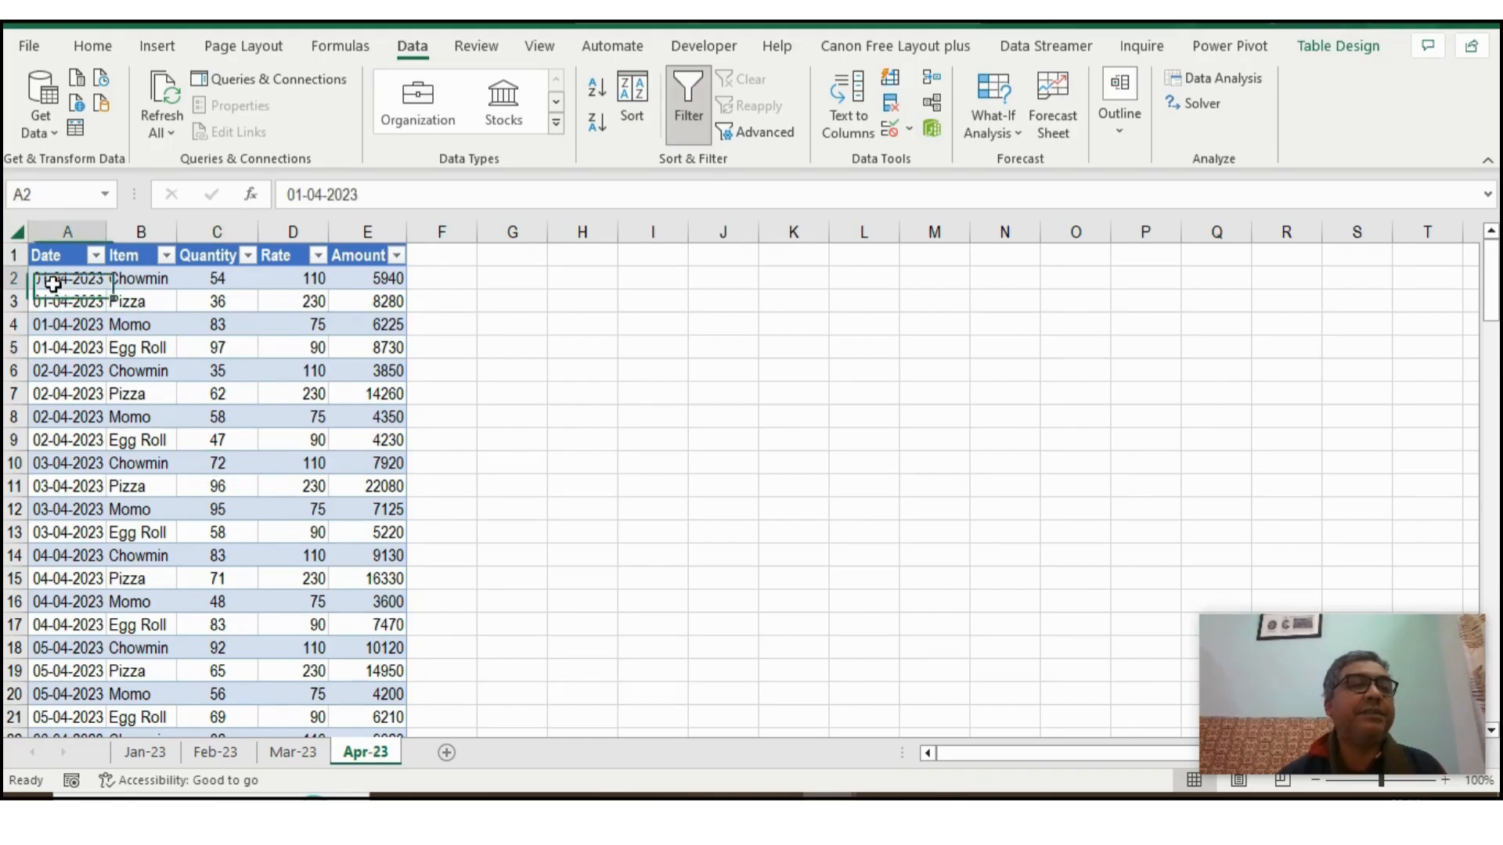
{"action": "left_click", "coordinate": [143, 756]}
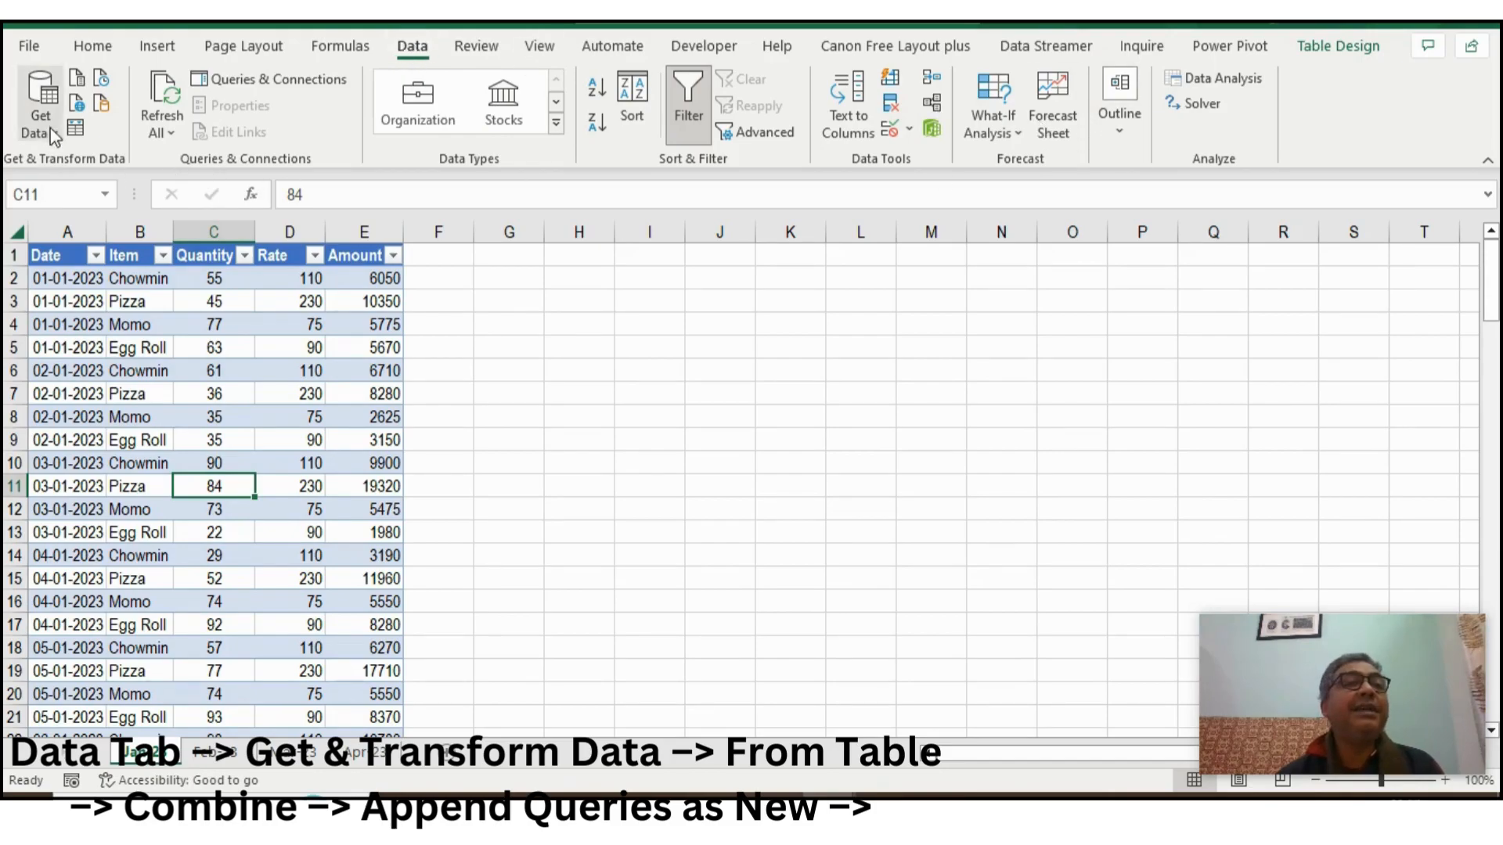
{"action": "left_click", "coordinate": [76, 129]}
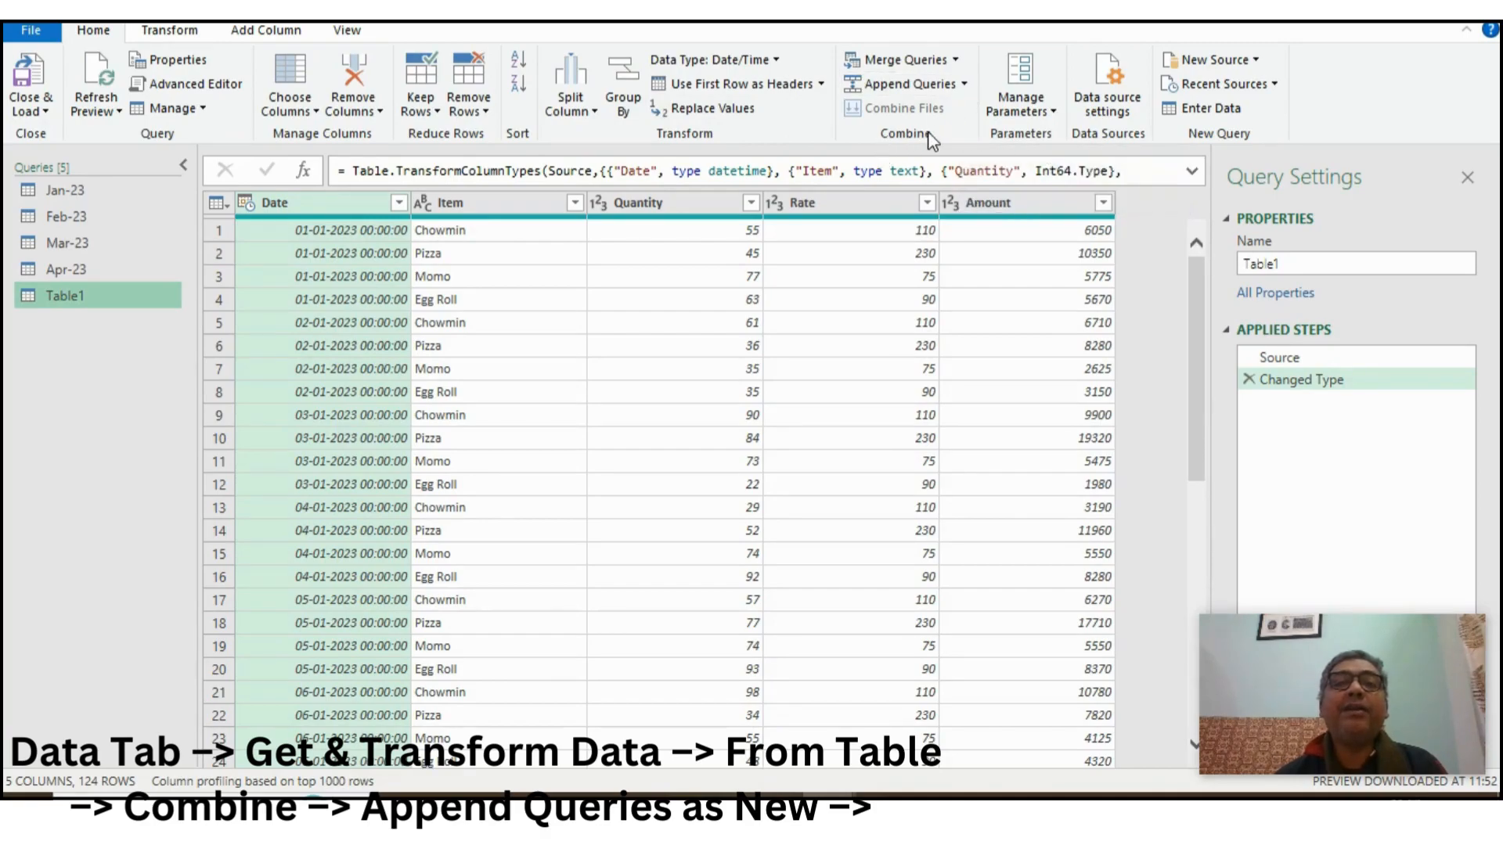
- Append the Jan-23, Feb-23, Mar-23 and Apr-23 queries as a new query with the three-or-more-tables option, leaving out Table1
{"action": "left_click", "coordinate": [965, 84]}
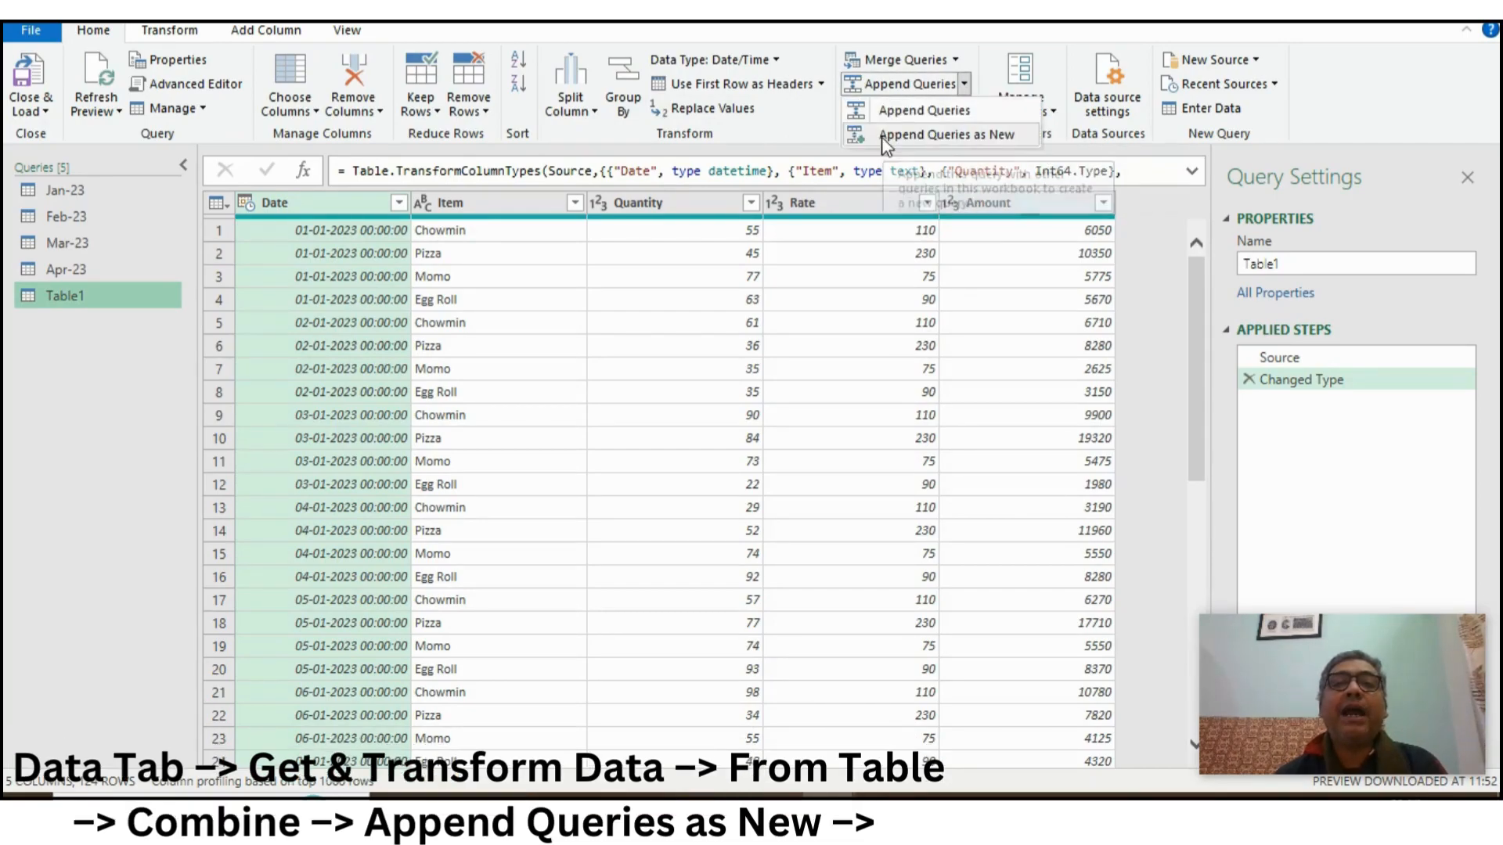
{"action": "left_click", "coordinate": [959, 137]}
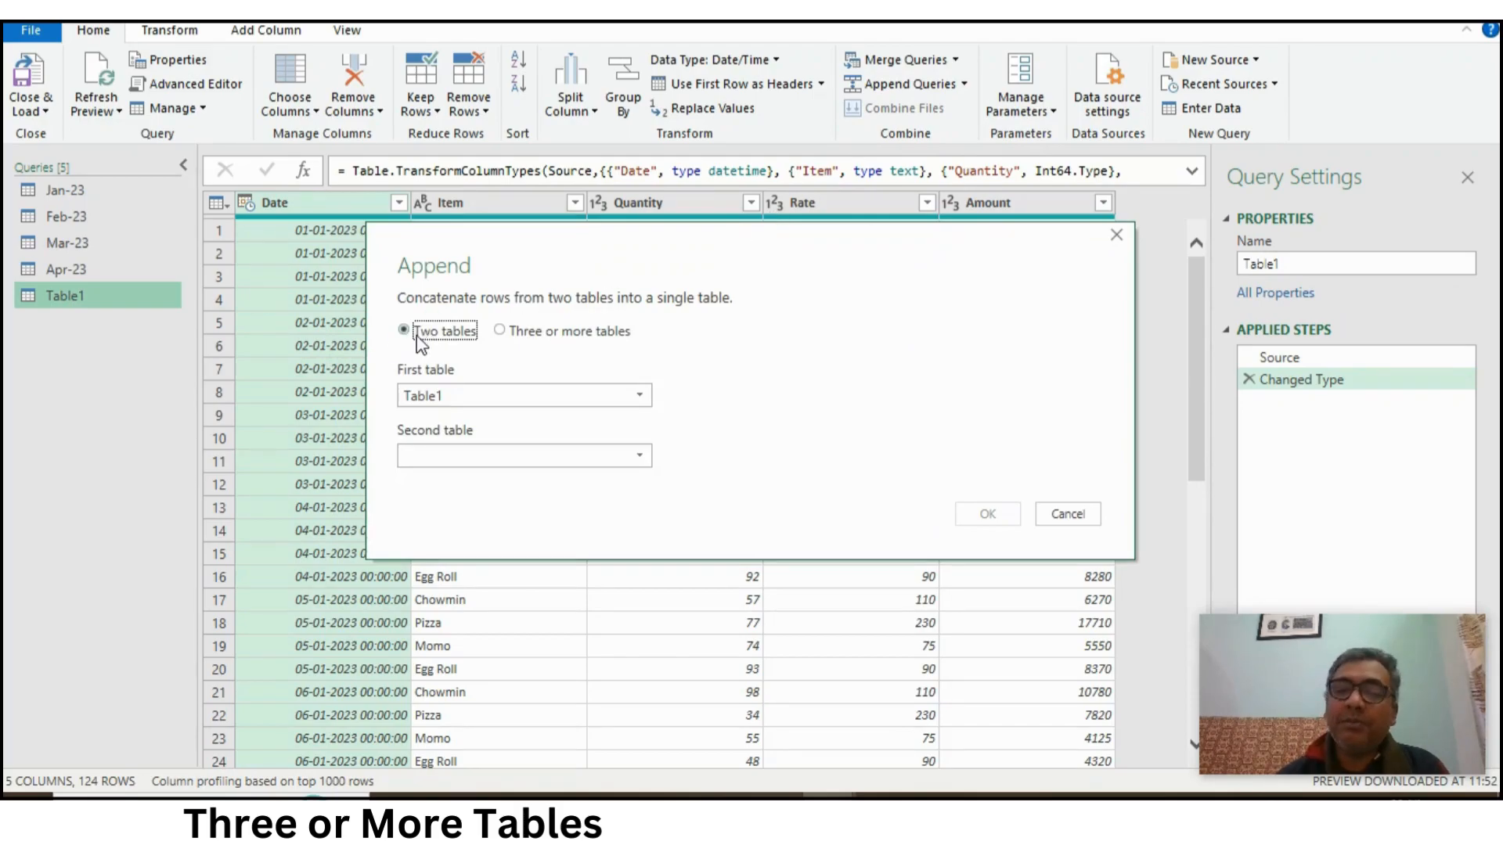
{"action": "left_click", "coordinate": [505, 332]}
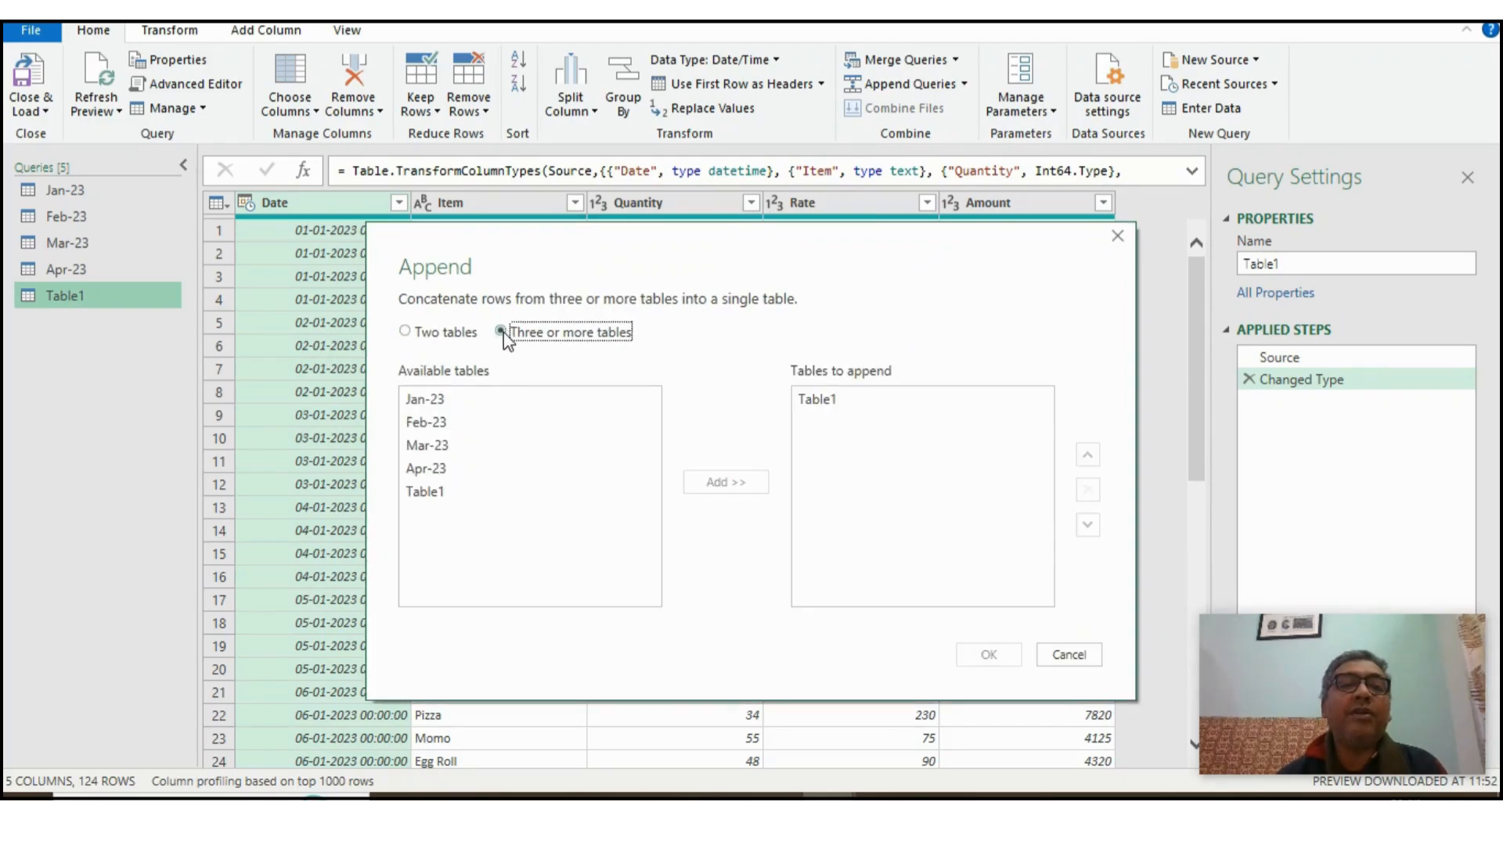
{"action": "left_click", "coordinate": [433, 401]}
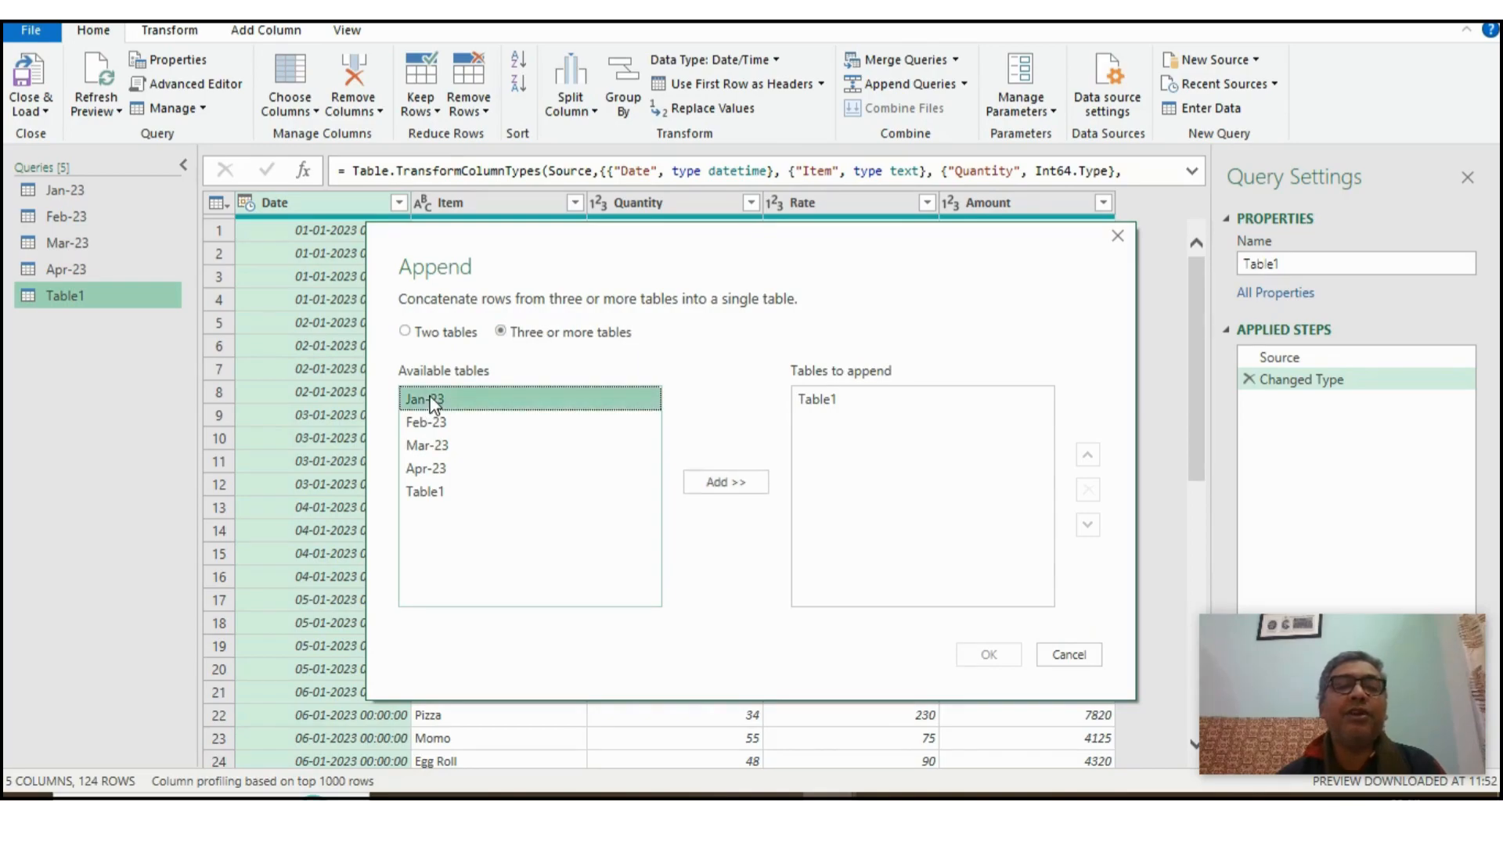
{"action": "left_click", "coordinate": [431, 421], "text": "ctrl"}
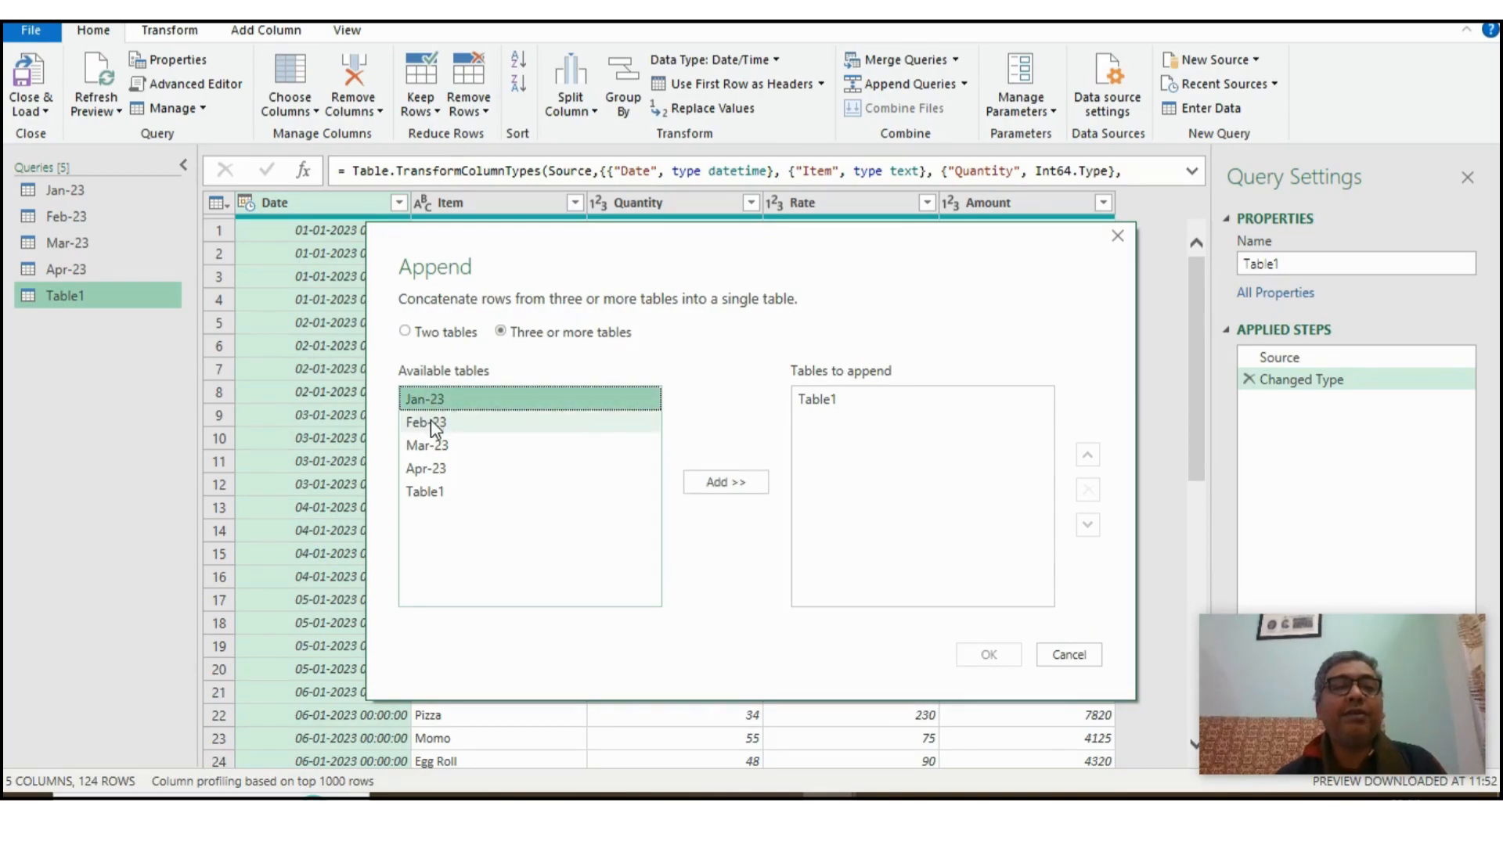
{"action": "left_click", "coordinate": [446, 468], "text": "shift"}
{"action": "left_click", "coordinate": [733, 482]}
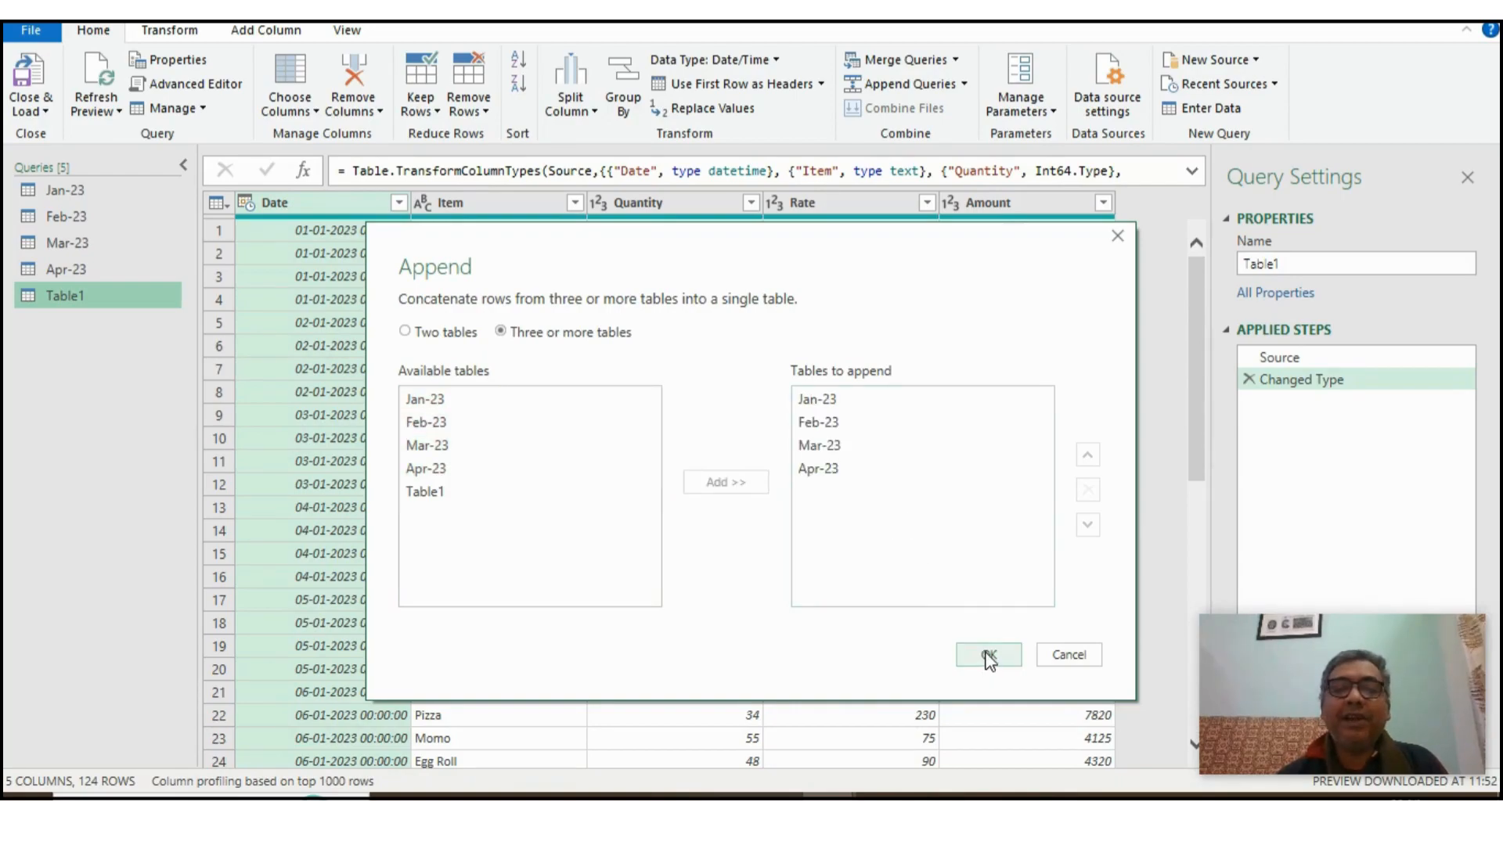
{"action": "left_click", "coordinate": [989, 656]}
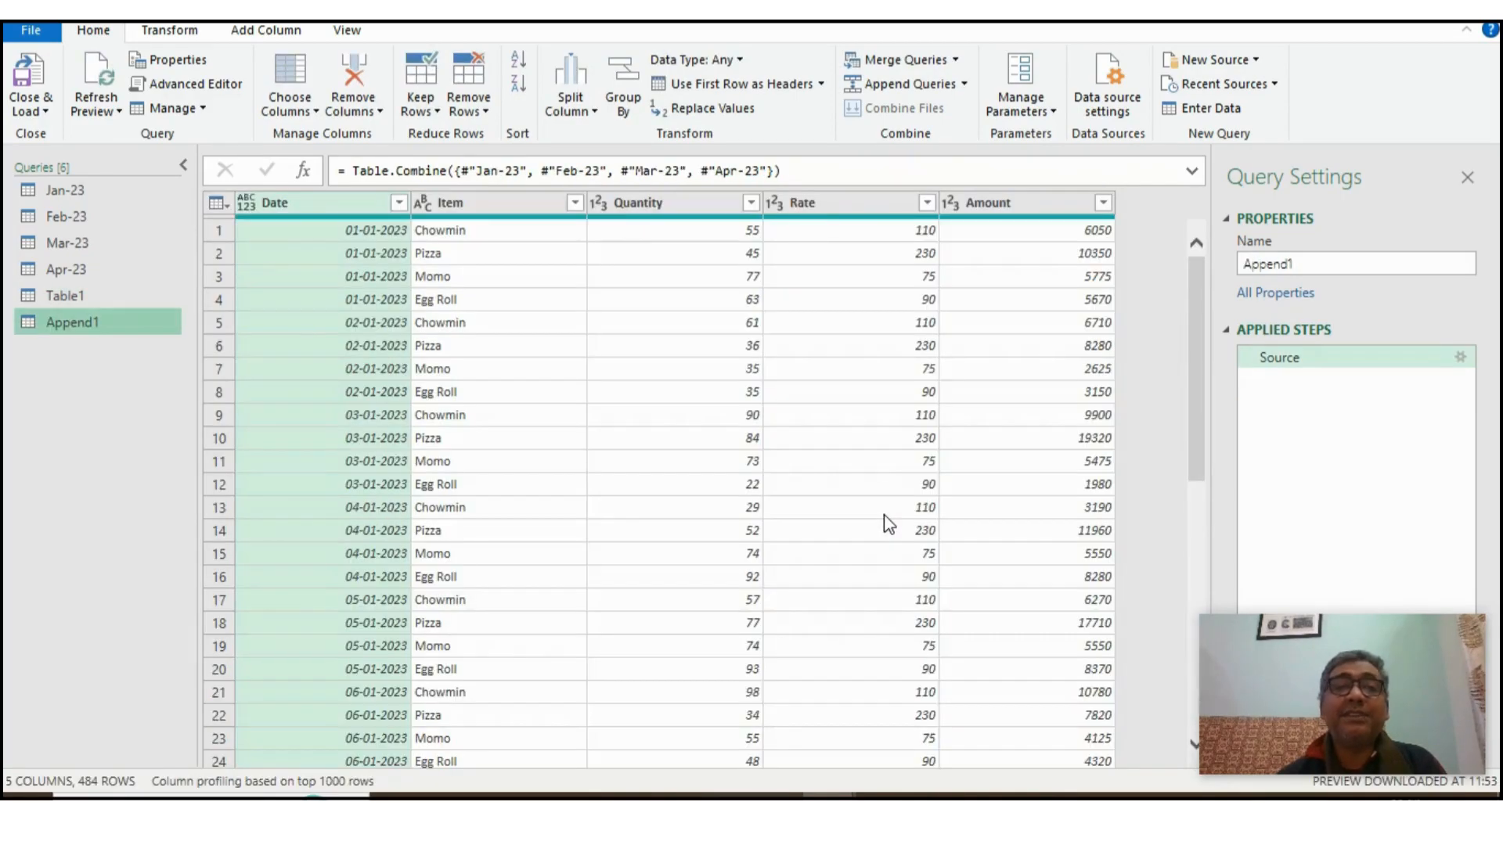
- Close the editor, load the appended query into a worksheet, and check its Date column down to the last row
{"action": "left_click", "coordinate": [45, 113]}
{"action": "left_click", "coordinate": [72, 136]}
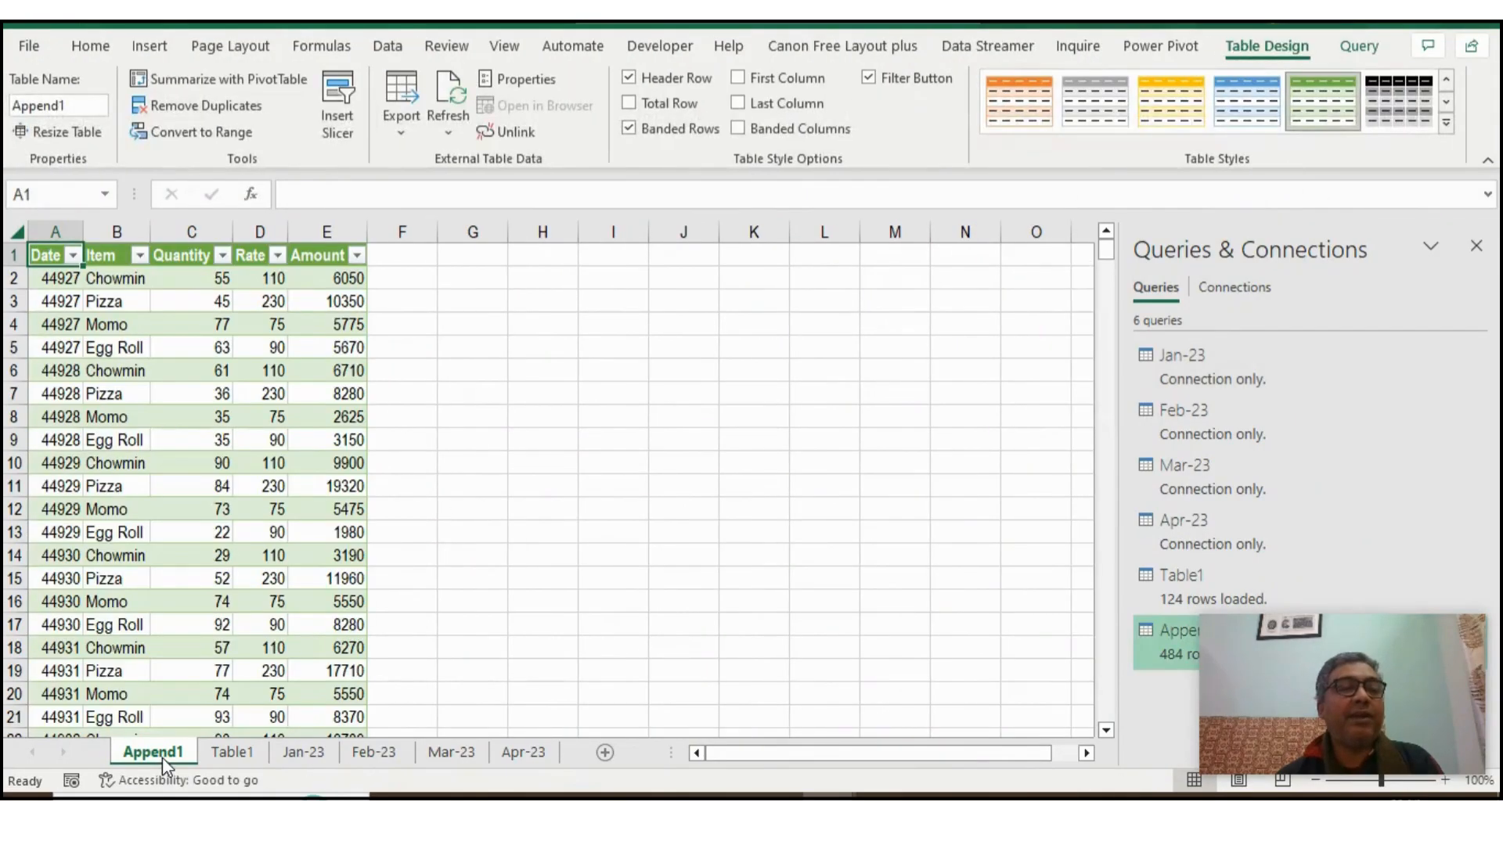
{"action": "left_click_drag", "start_coordinate": [56, 290], "coordinate": [57, 282]}
{"action": "left_click", "coordinate": [58, 280]}
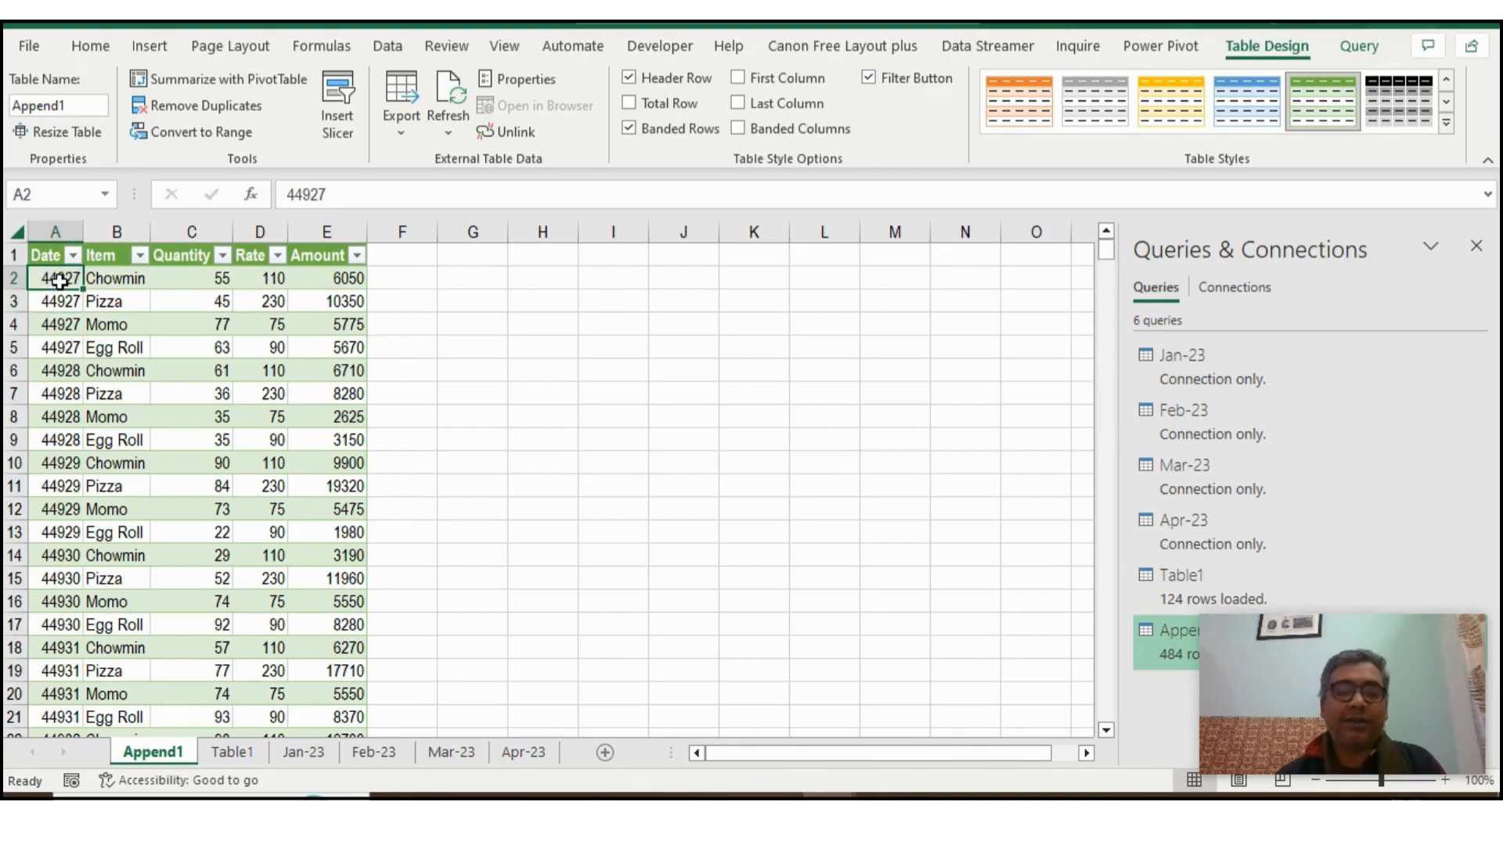
{"action": "key", "text": "ctrl+Down"}
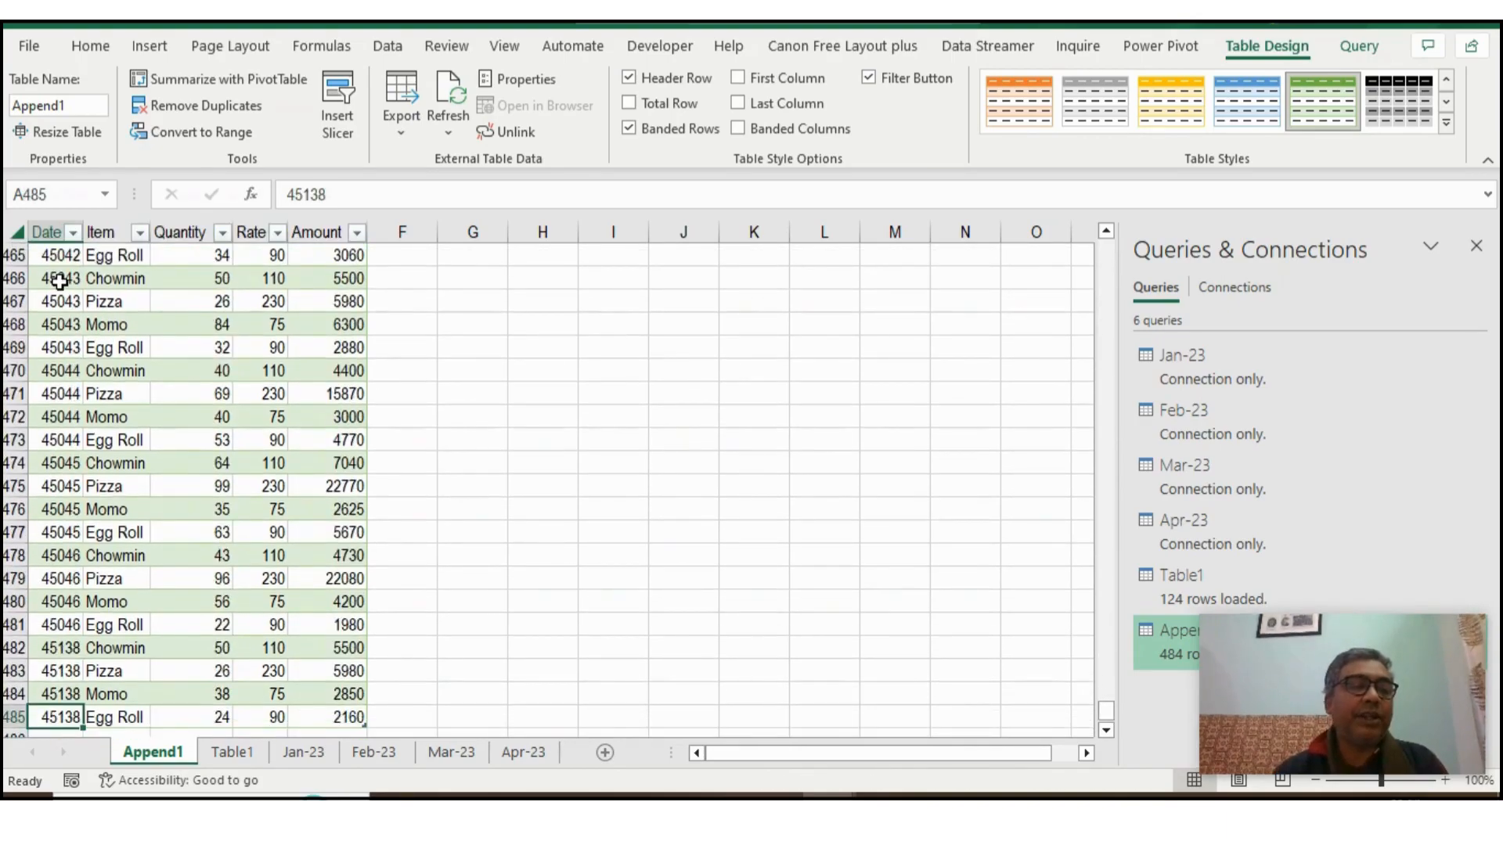
{"action": "key", "text": "ctrl+Up"}
- Format all the values in the combined table's Date column as dates of the type 14-Mar-12
{"action": "left_click", "coordinate": [60, 282]}
{"action": "key", "text": "ctrl+shift+Down"}
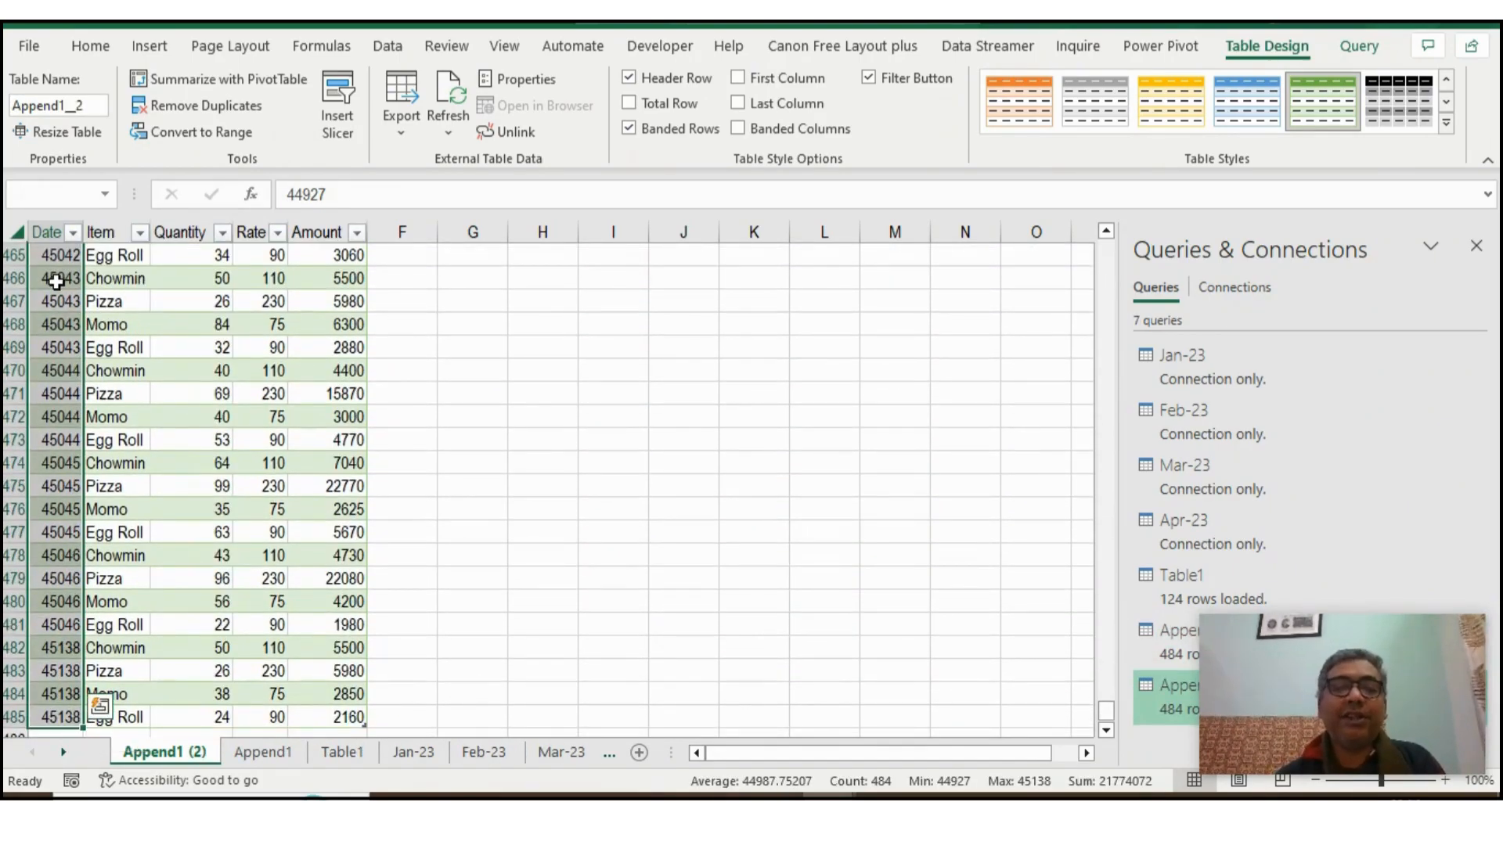
{"action": "right_click", "coordinate": [56, 282]}
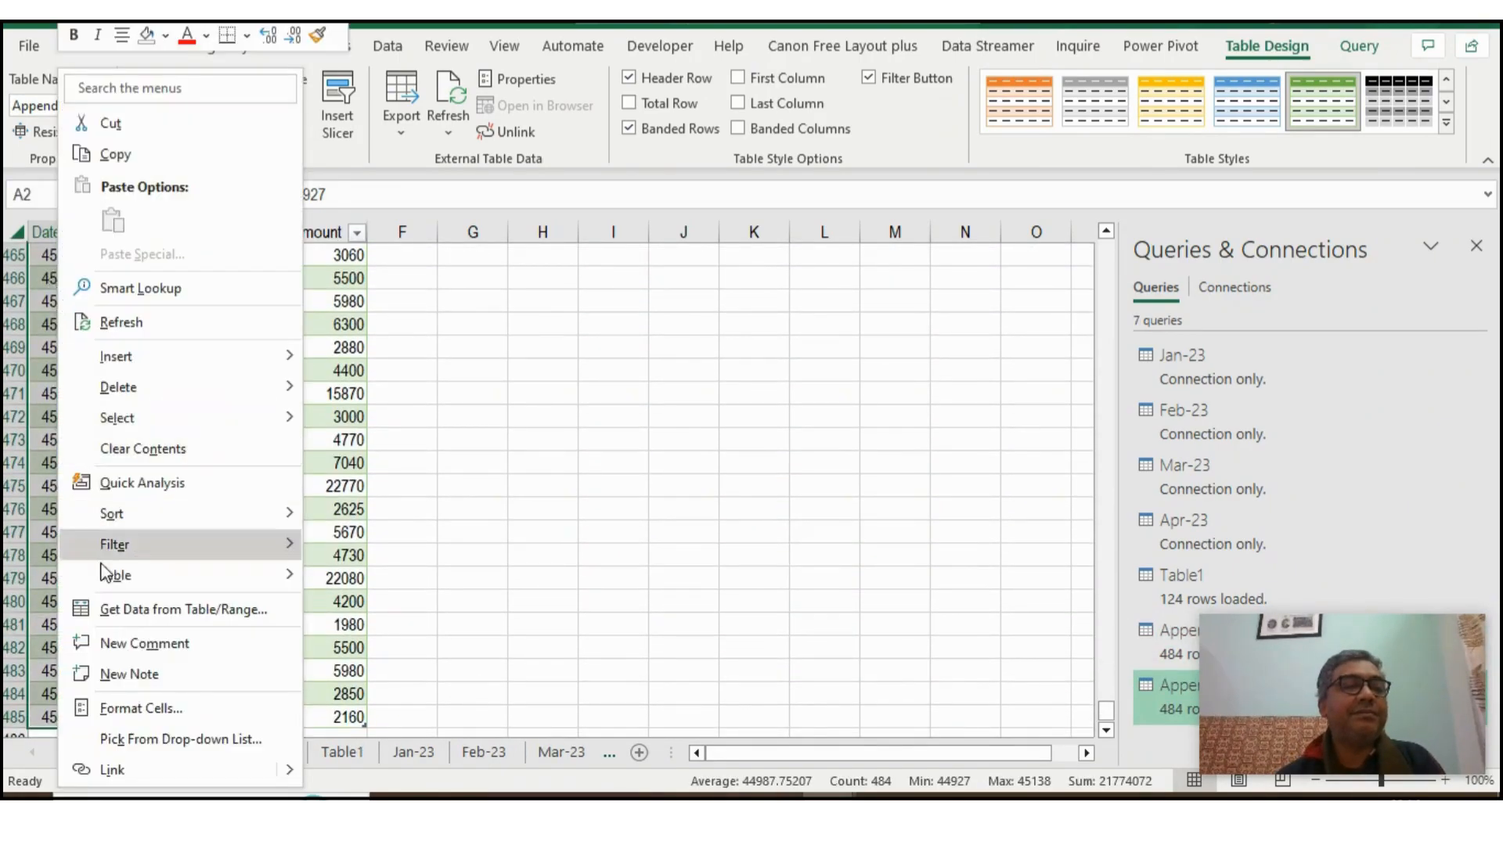
{"action": "left_click", "coordinate": [129, 709]}
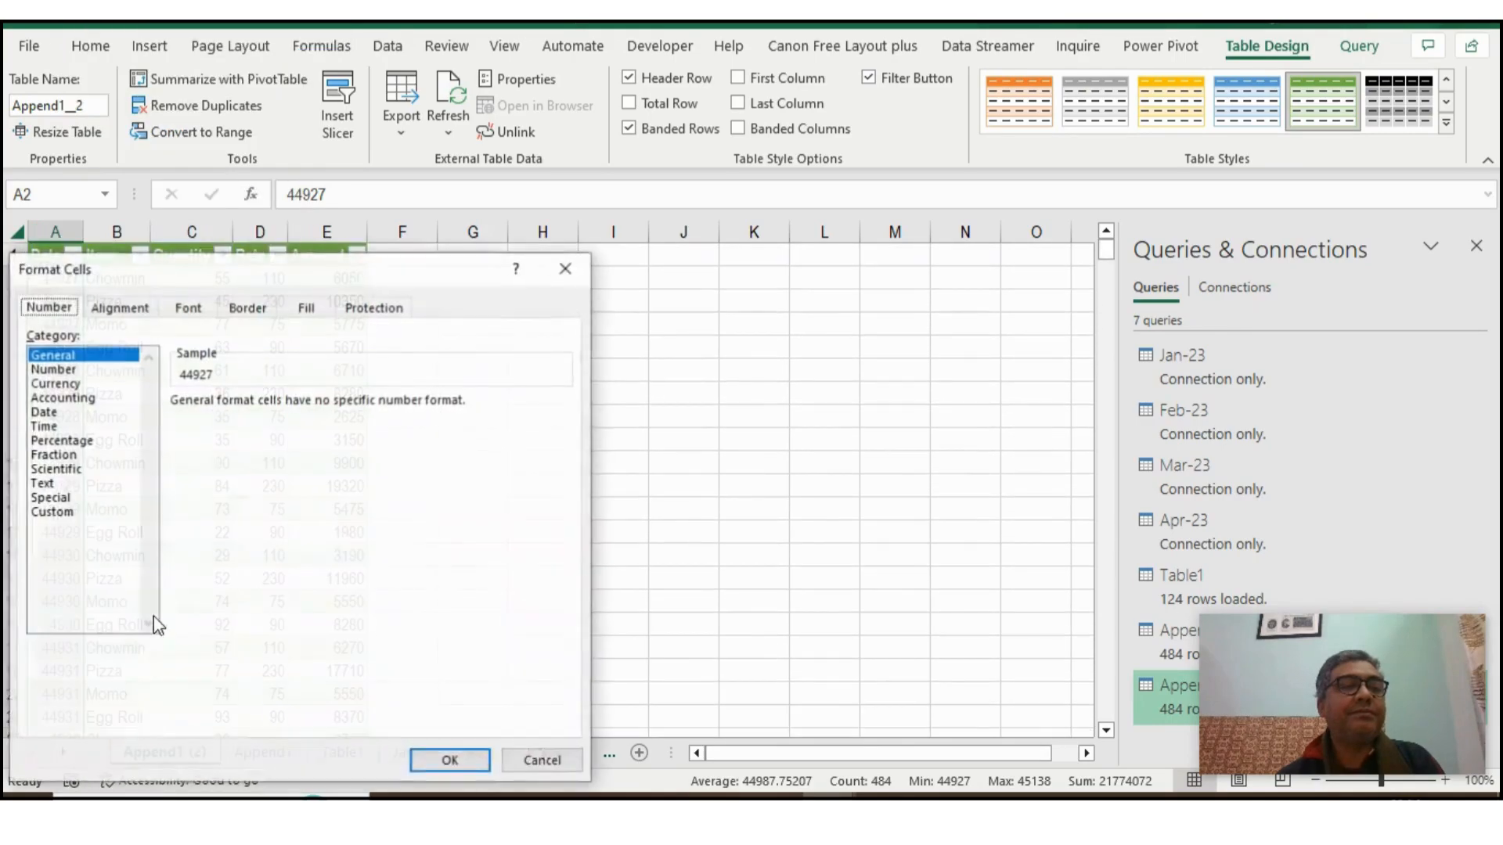
{"action": "left_click", "coordinate": [43, 412]}
{"action": "left_click", "coordinate": [216, 505]}
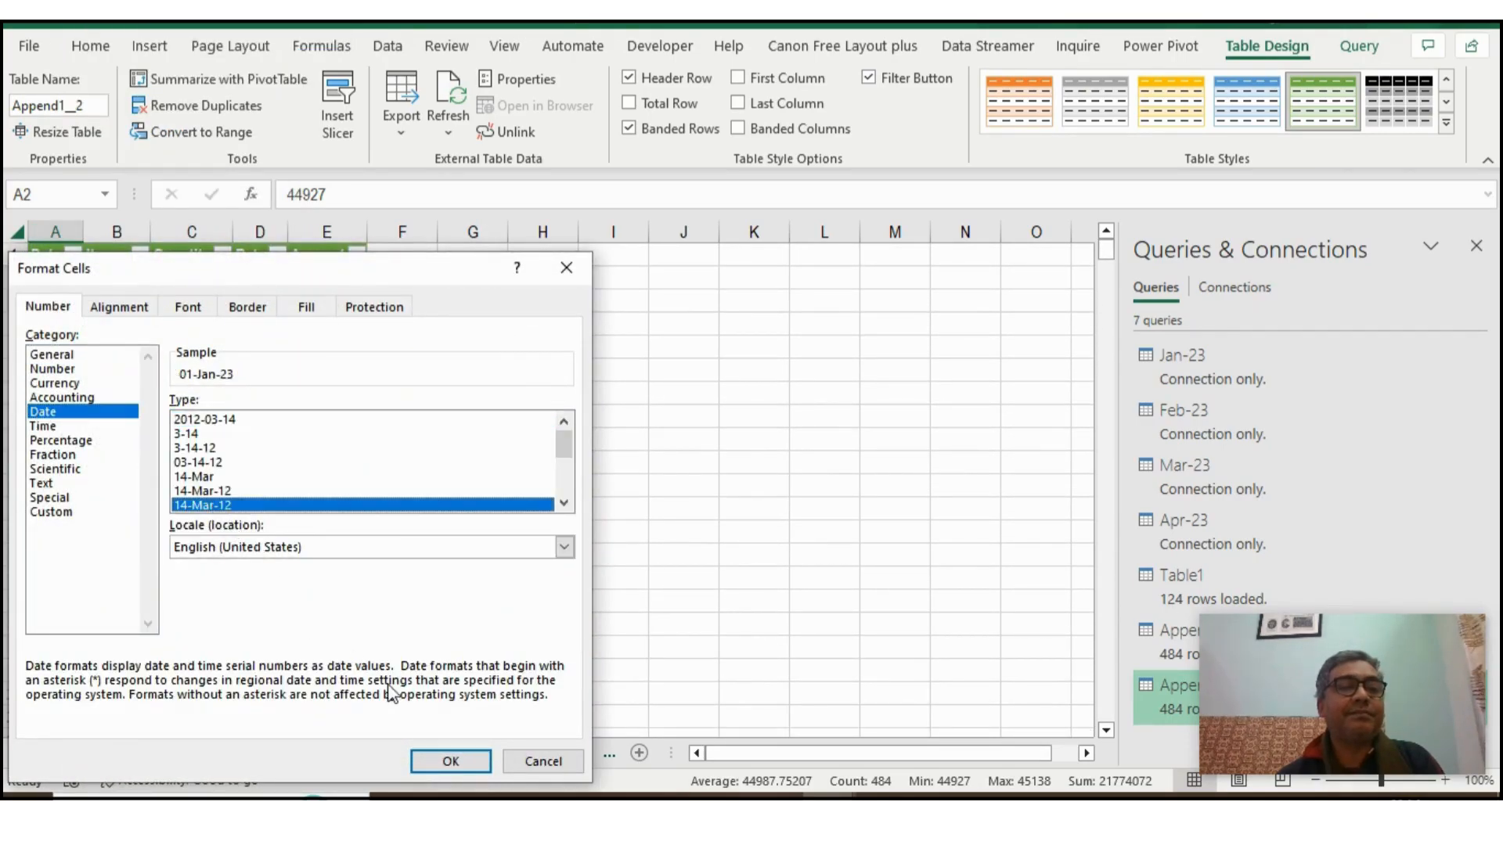
{"action": "left_click", "coordinate": [450, 762]}
- Review the reformatted April dates in the combined table and close the Queries & Connections pane
{"action": "left_click", "coordinate": [155, 754]}
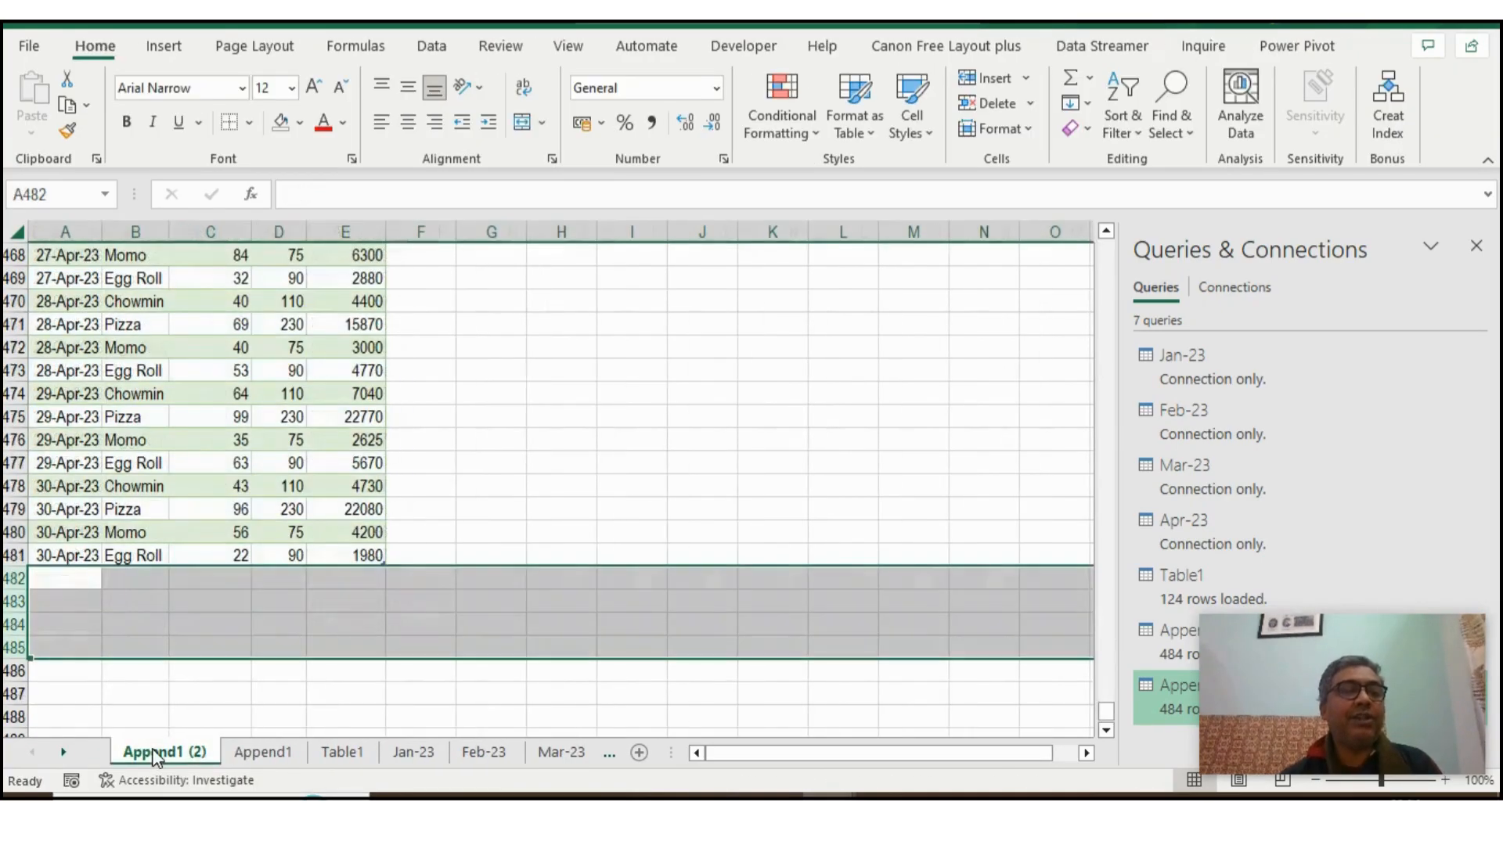
{"action": "left_click", "coordinate": [86, 510]}
{"action": "scroll", "coordinate": [262, 487], "scroll_direction": "up", "scroll_amount": 10}
{"action": "scroll", "coordinate": [262, 487], "scroll_direction": "up", "scroll_amount": 5}
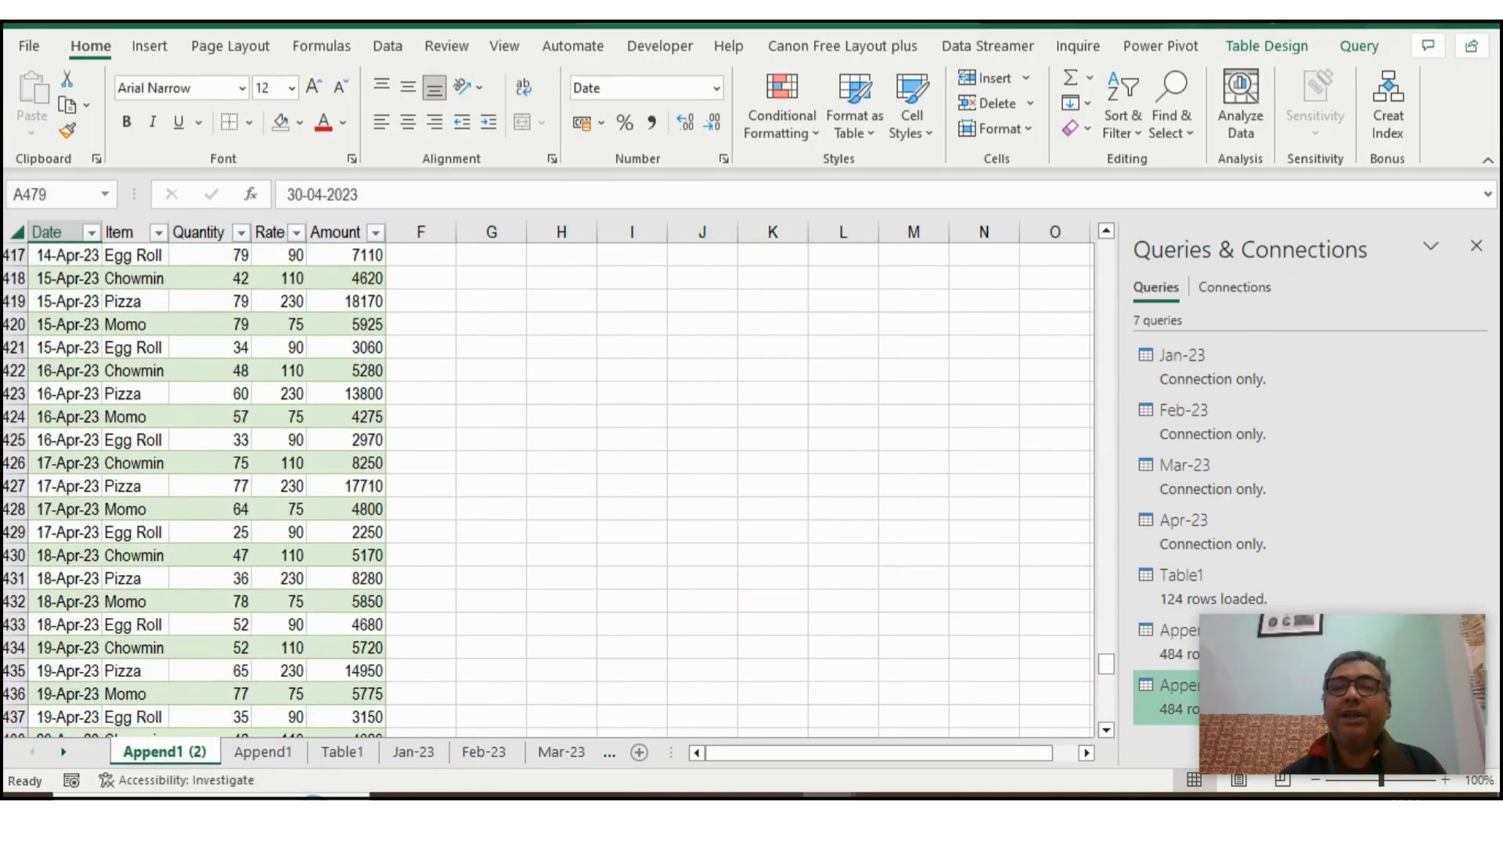
{"action": "left_click", "coordinate": [1476, 247]}
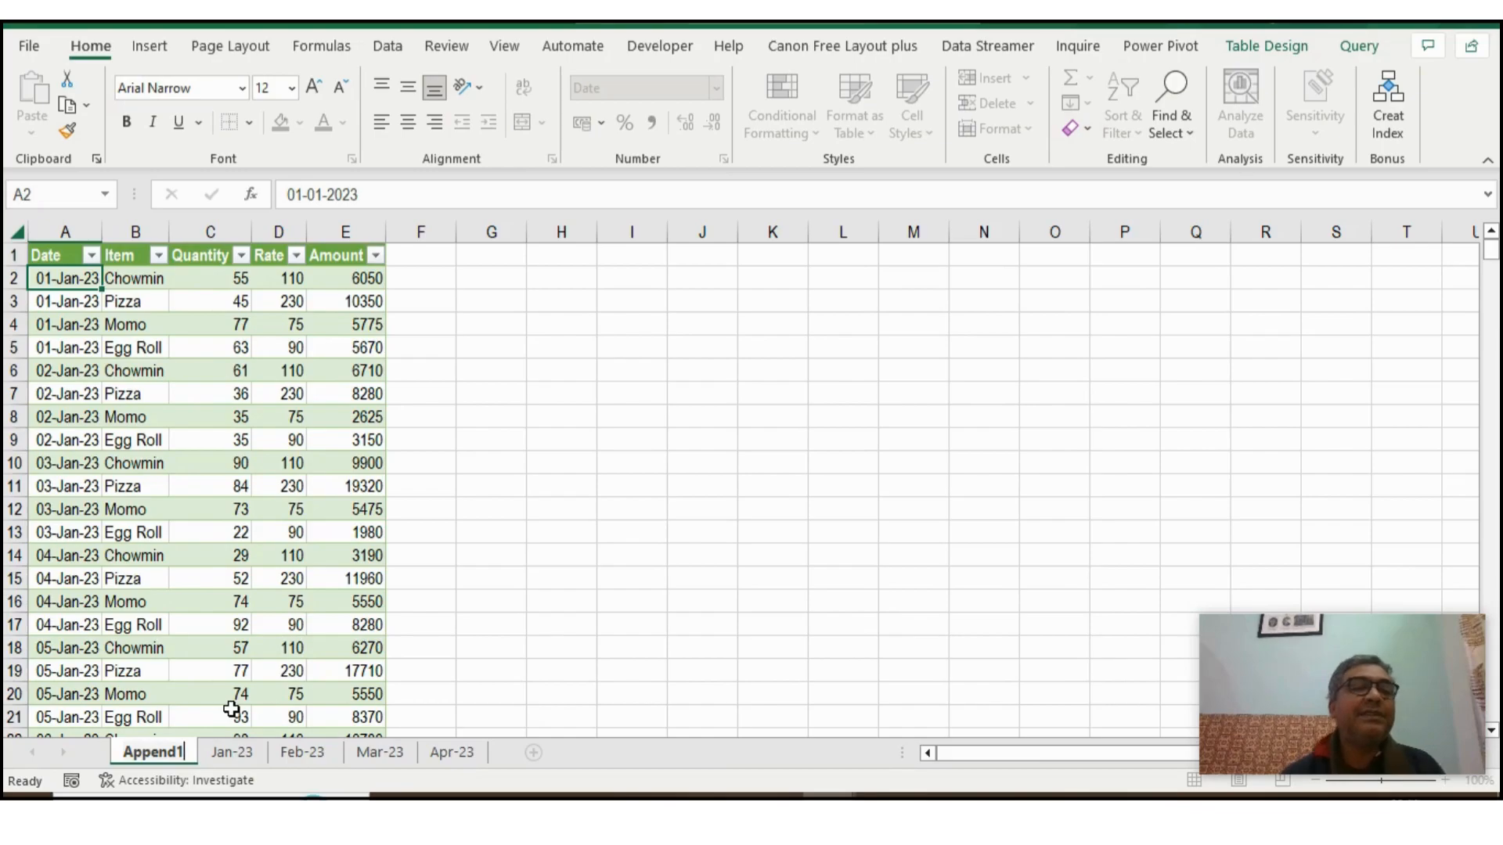
{"action": "left_click", "coordinate": [165, 423]}
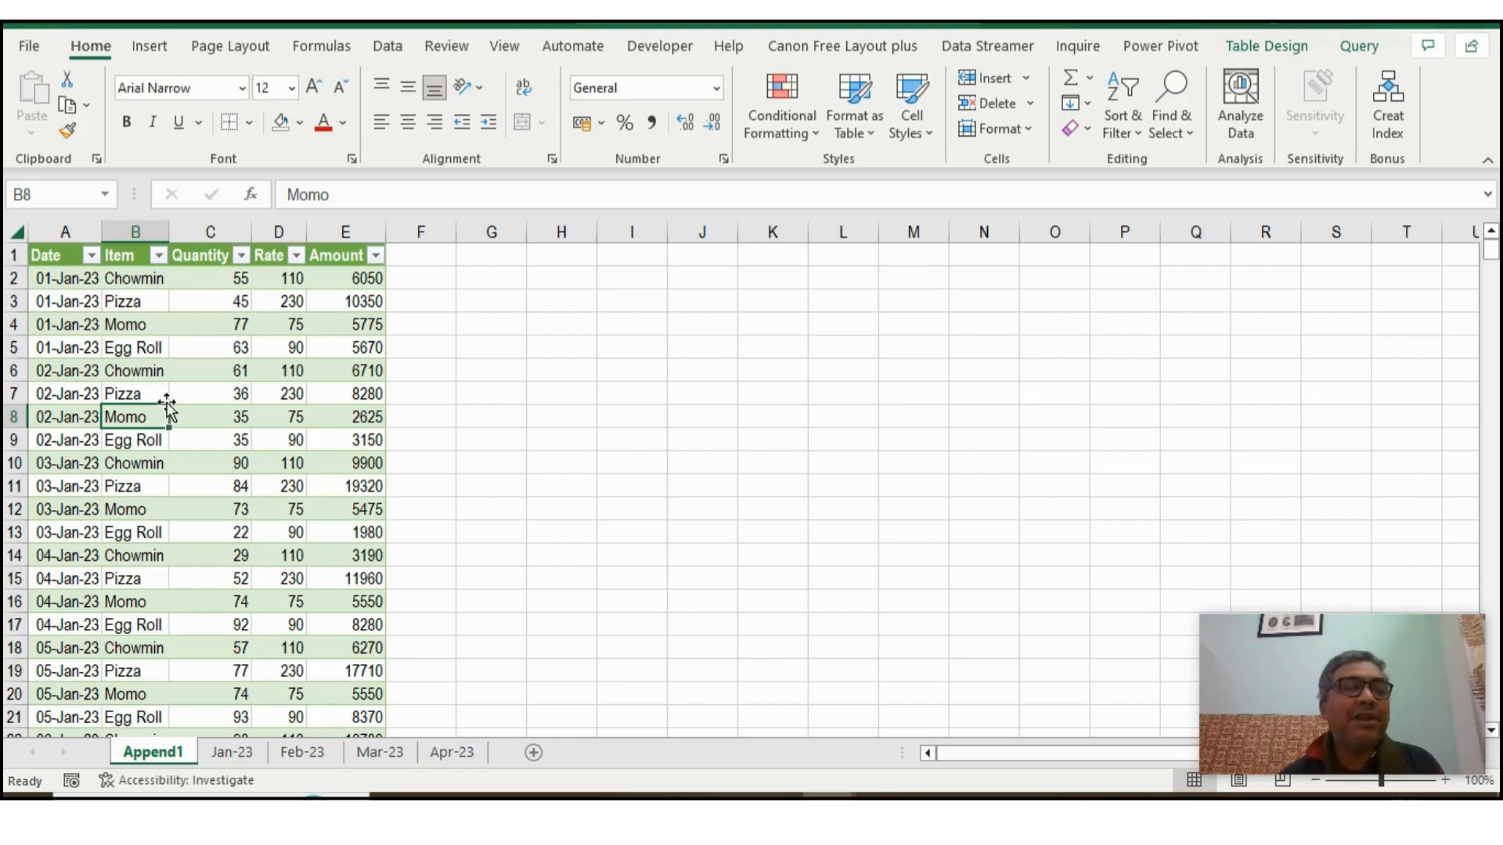
{"action": "left_click", "coordinate": [64, 278]}
{"action": "left_click", "coordinate": [62, 256]}
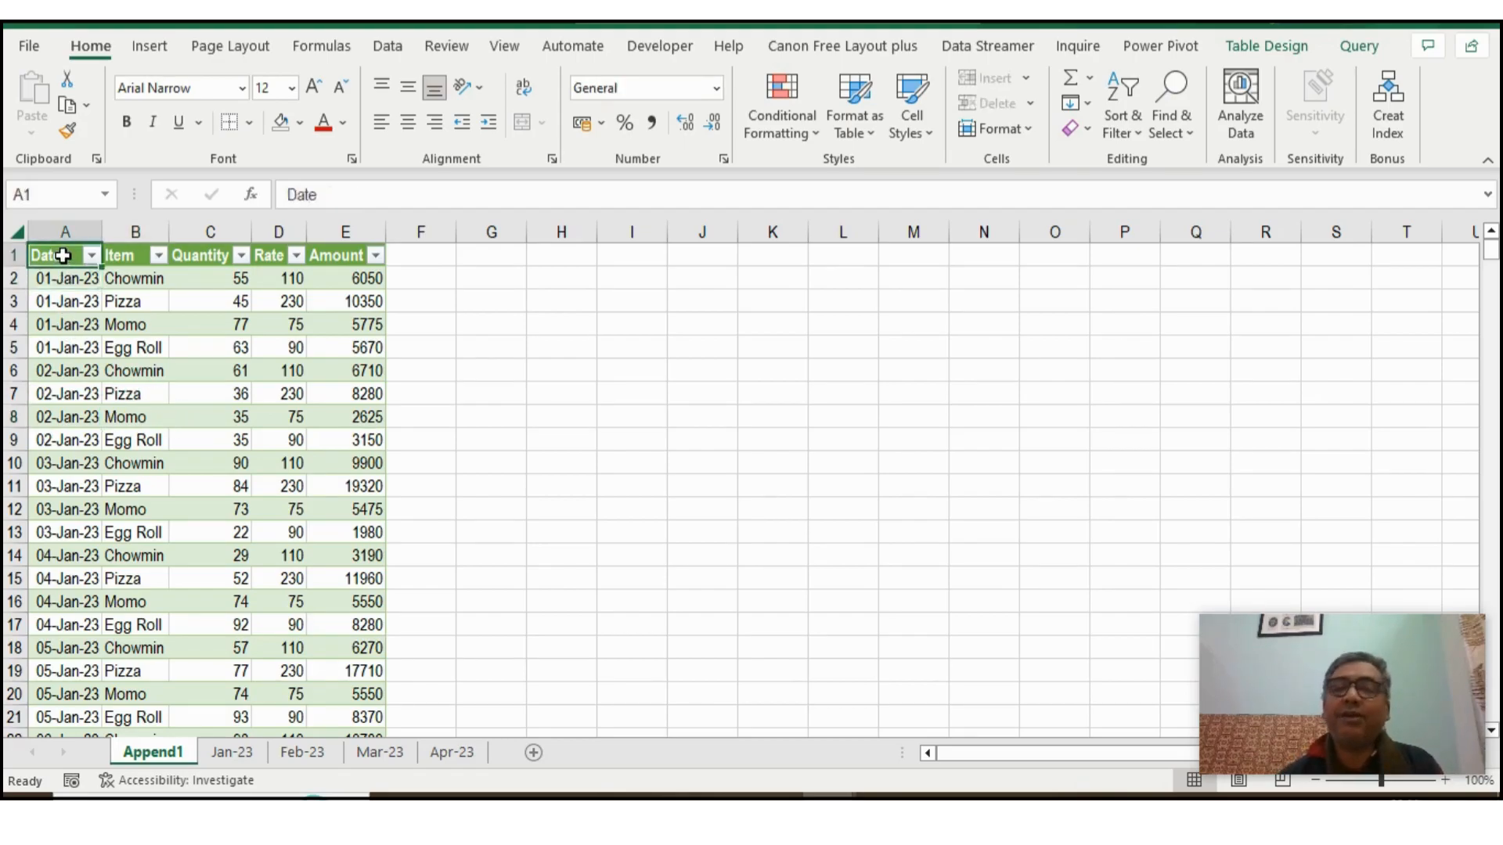
- Create a PivotTable on a new worksheet from the whole combined table of all four months
{"action": "key", "text": "ctrl+shift+Right"}
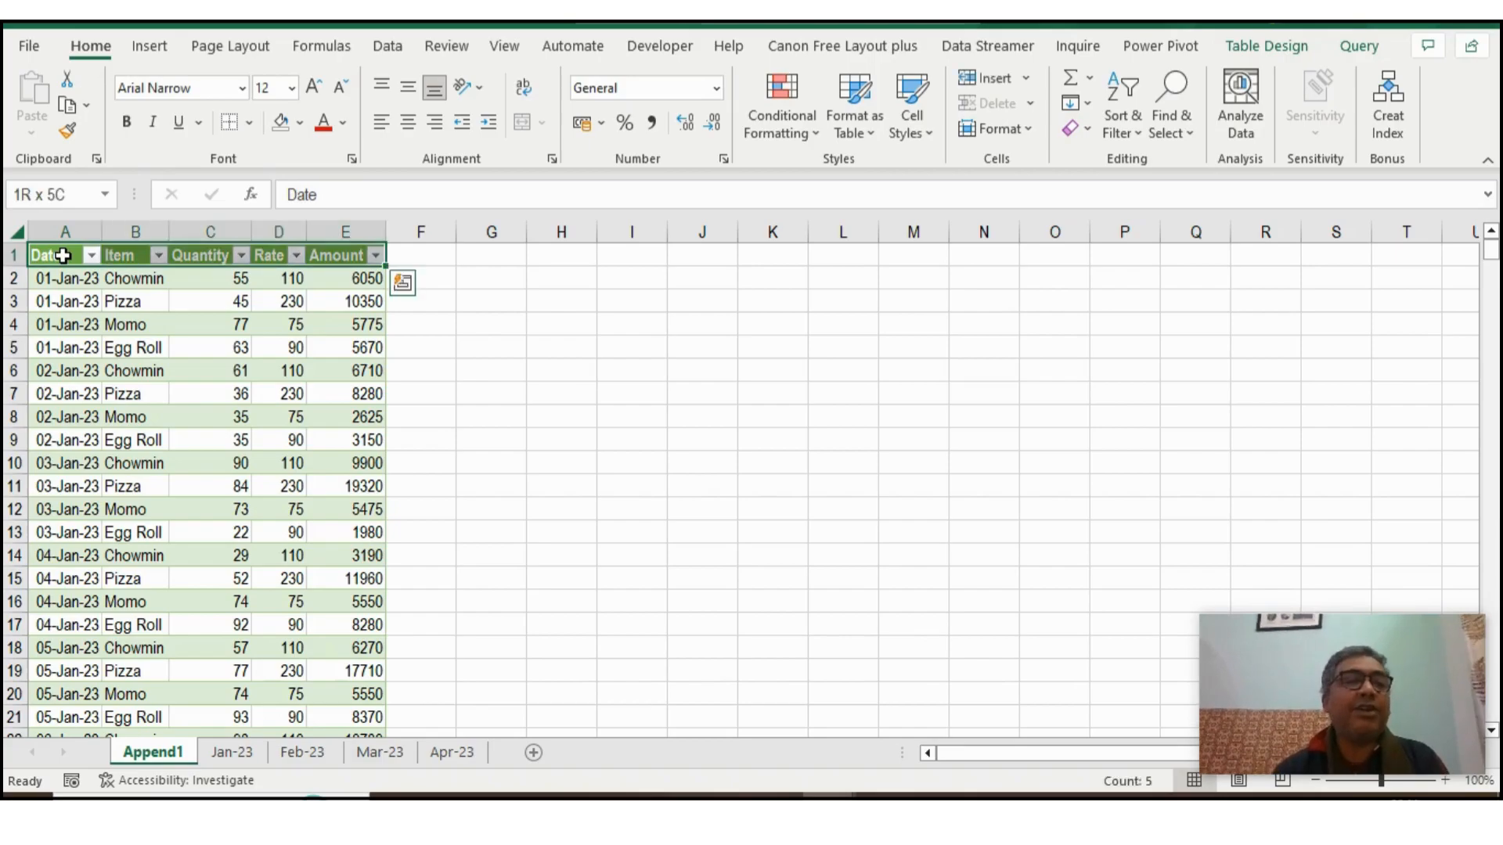
{"action": "key", "text": "ctrl+shift+Down"}
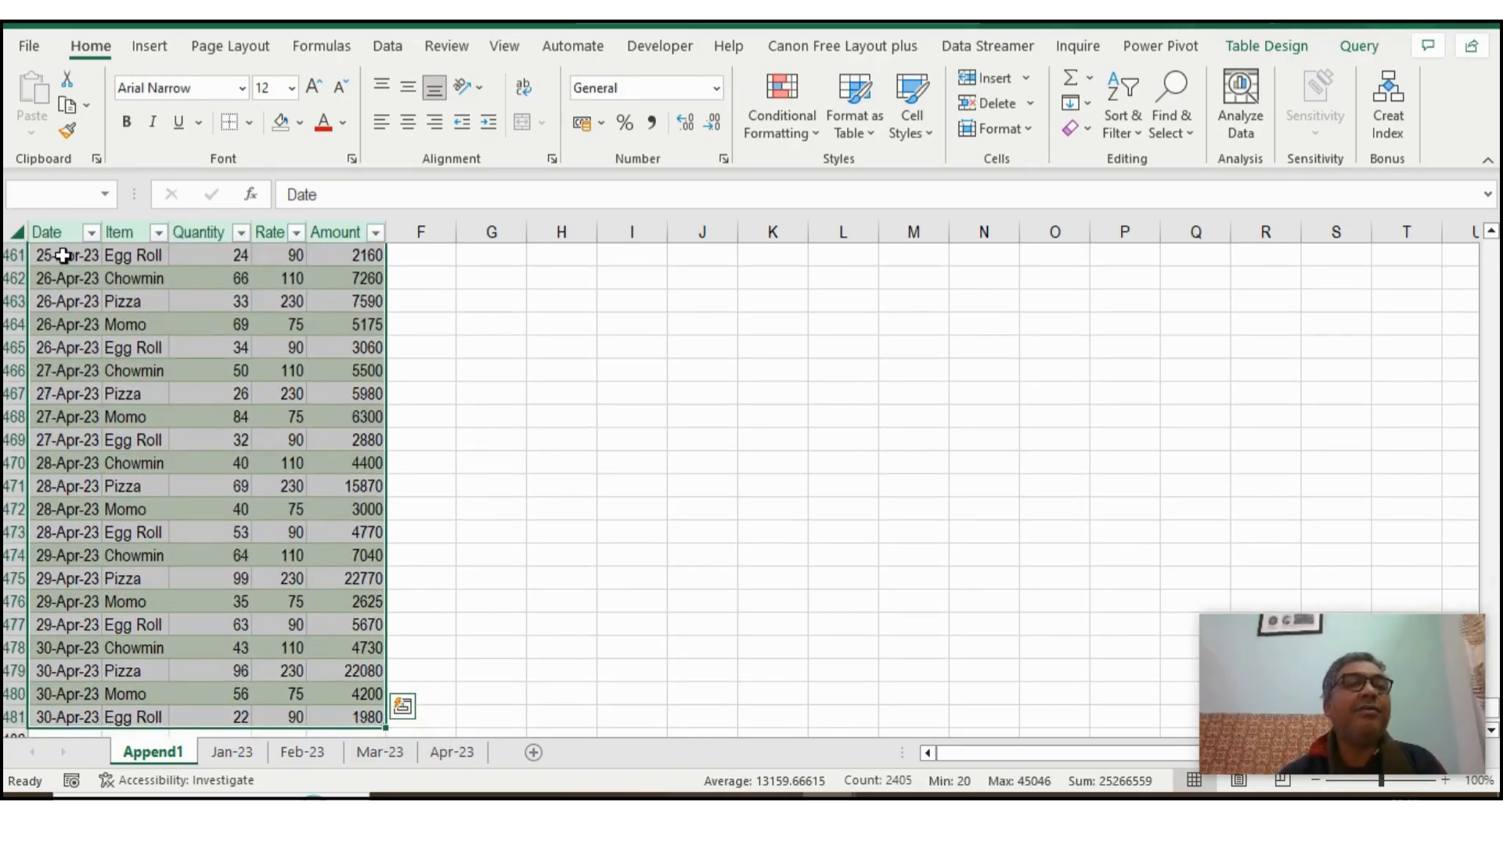
{"action": "left_click", "coordinate": [149, 45]}
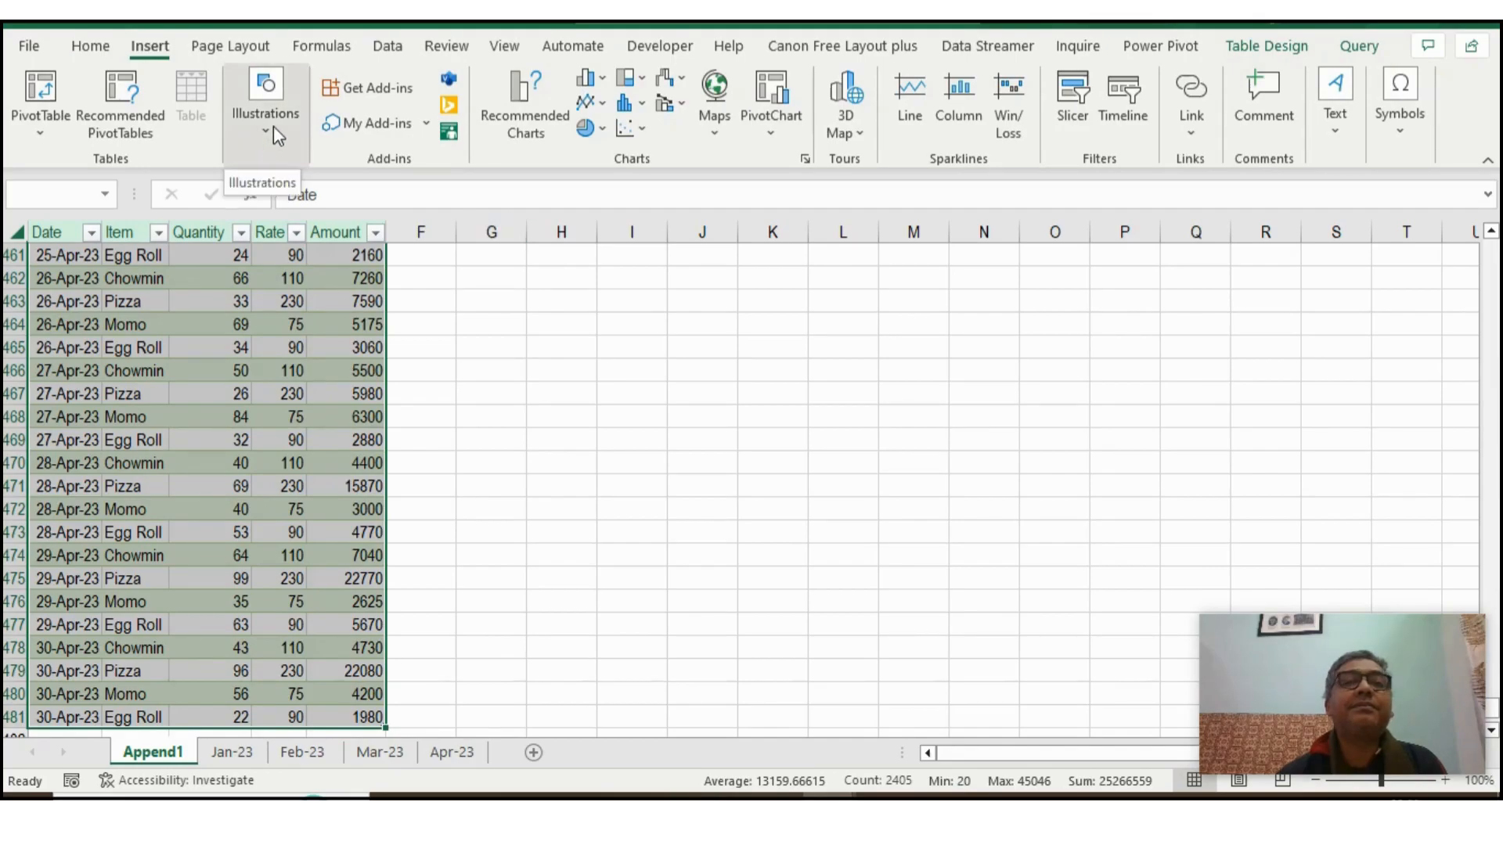
{"action": "left_click", "coordinate": [40, 125]}
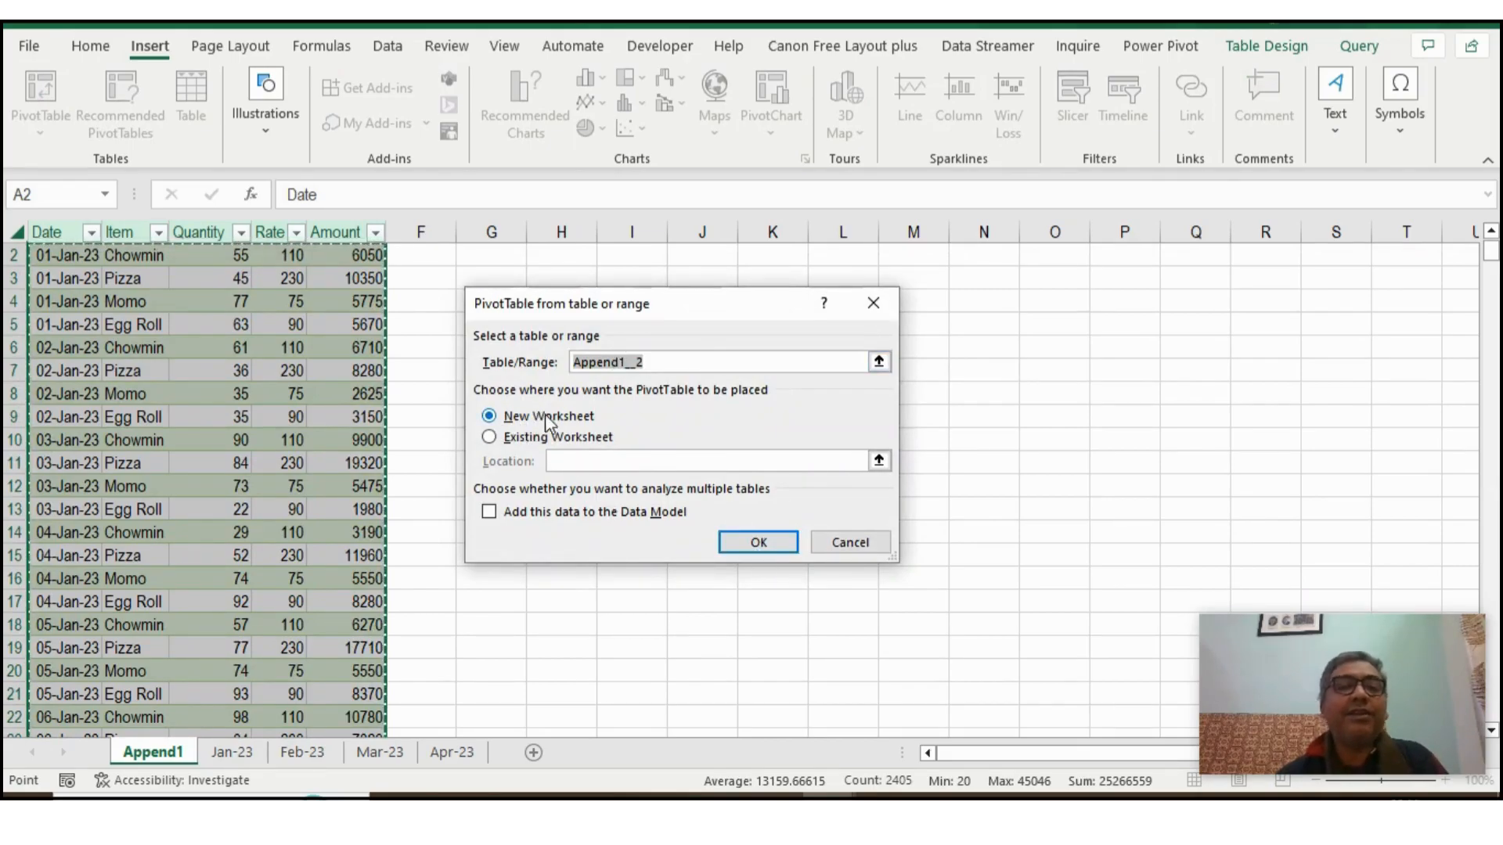
{"action": "left_click", "coordinate": [757, 542]}
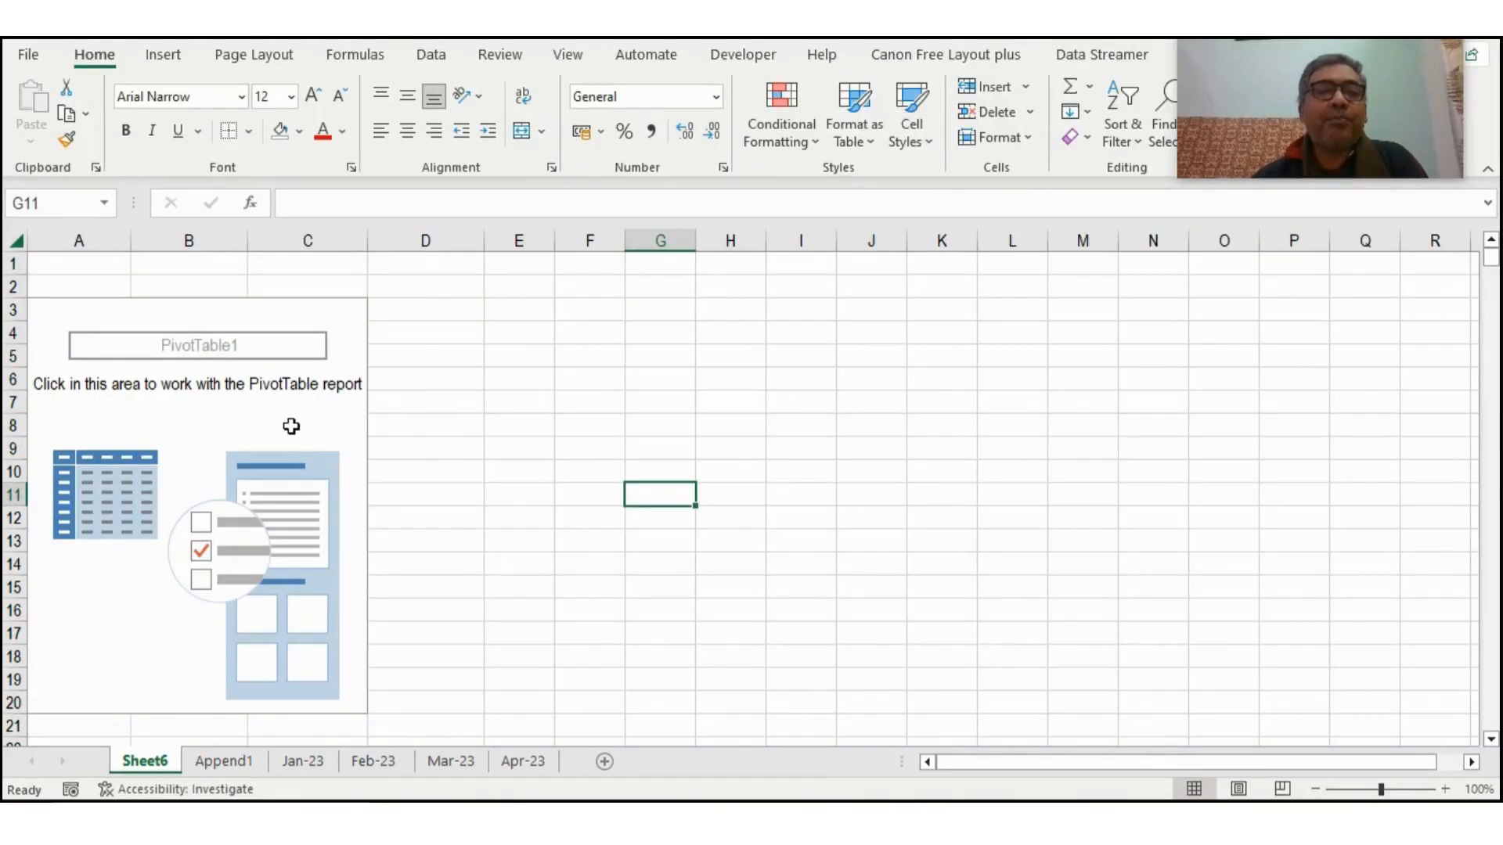
- Build the pivot table with Item as rows and the sums of Quantity and Amount as values
{"action": "left_click", "coordinate": [292, 426]}
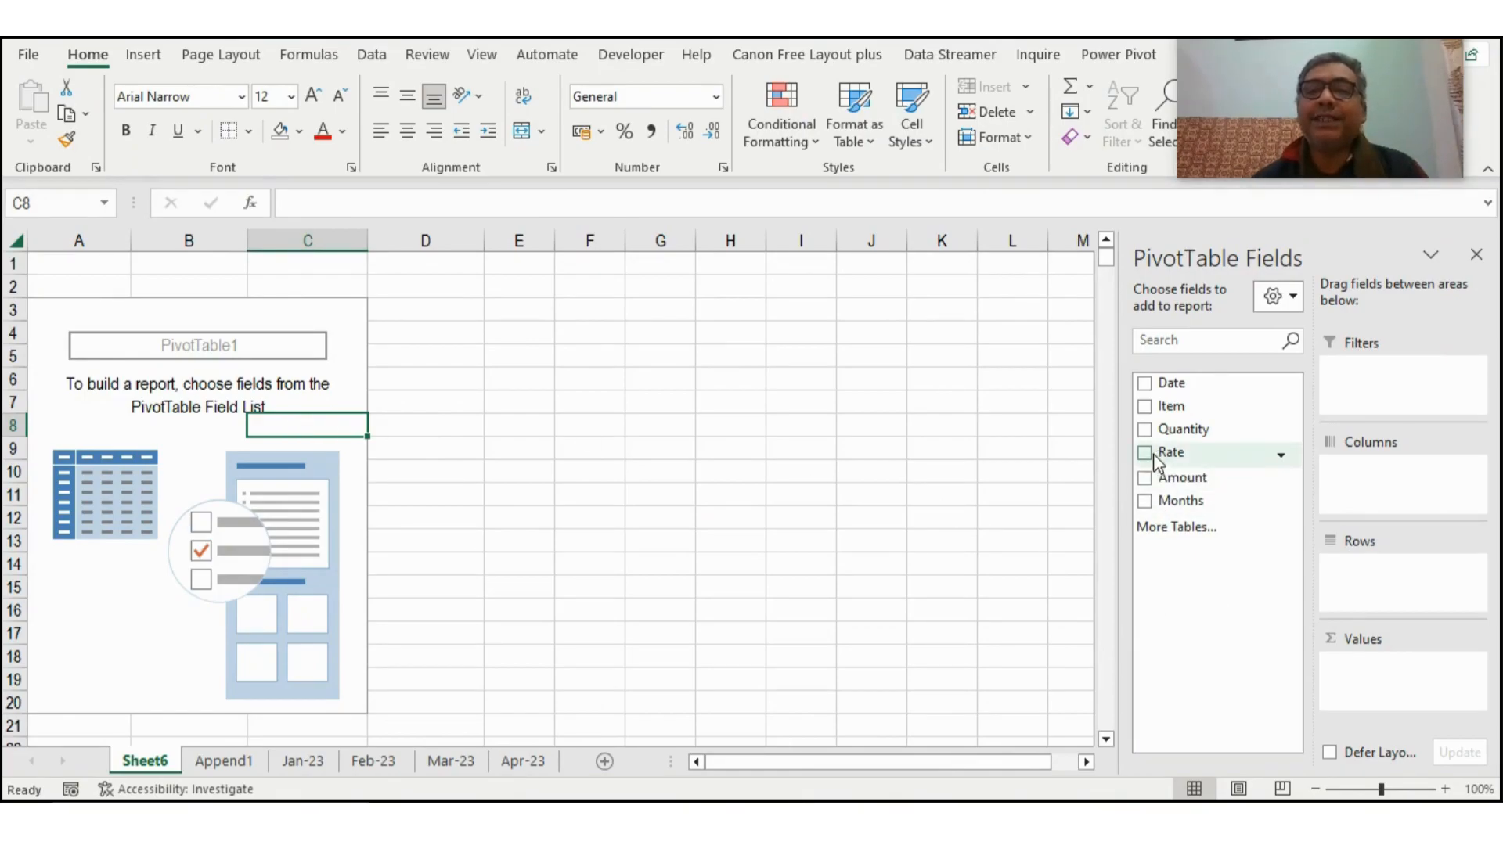
{"action": "left_click", "coordinate": [1144, 407]}
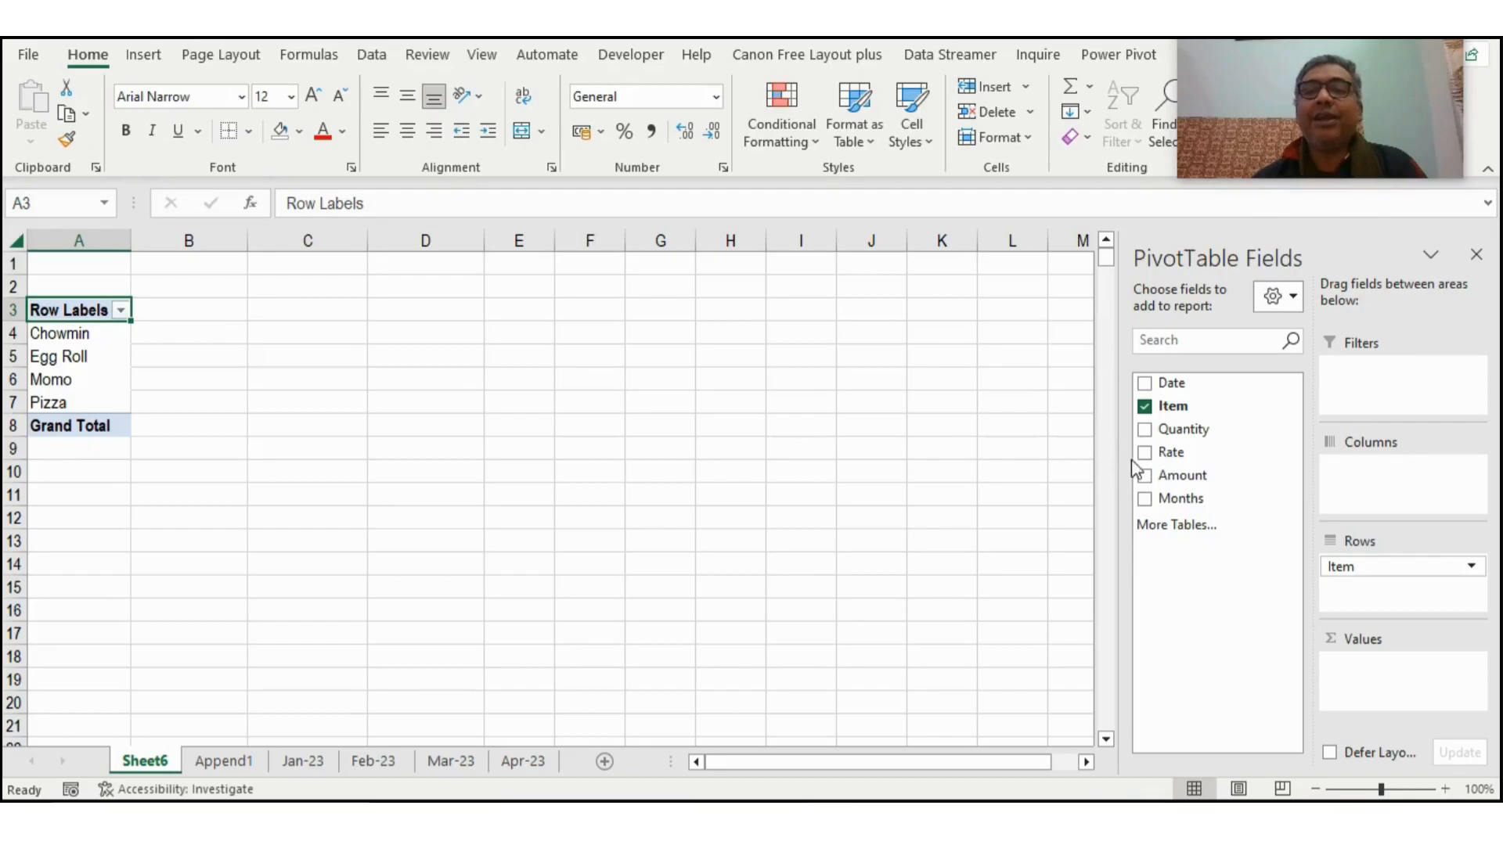
{"action": "left_click", "coordinate": [1144, 429]}
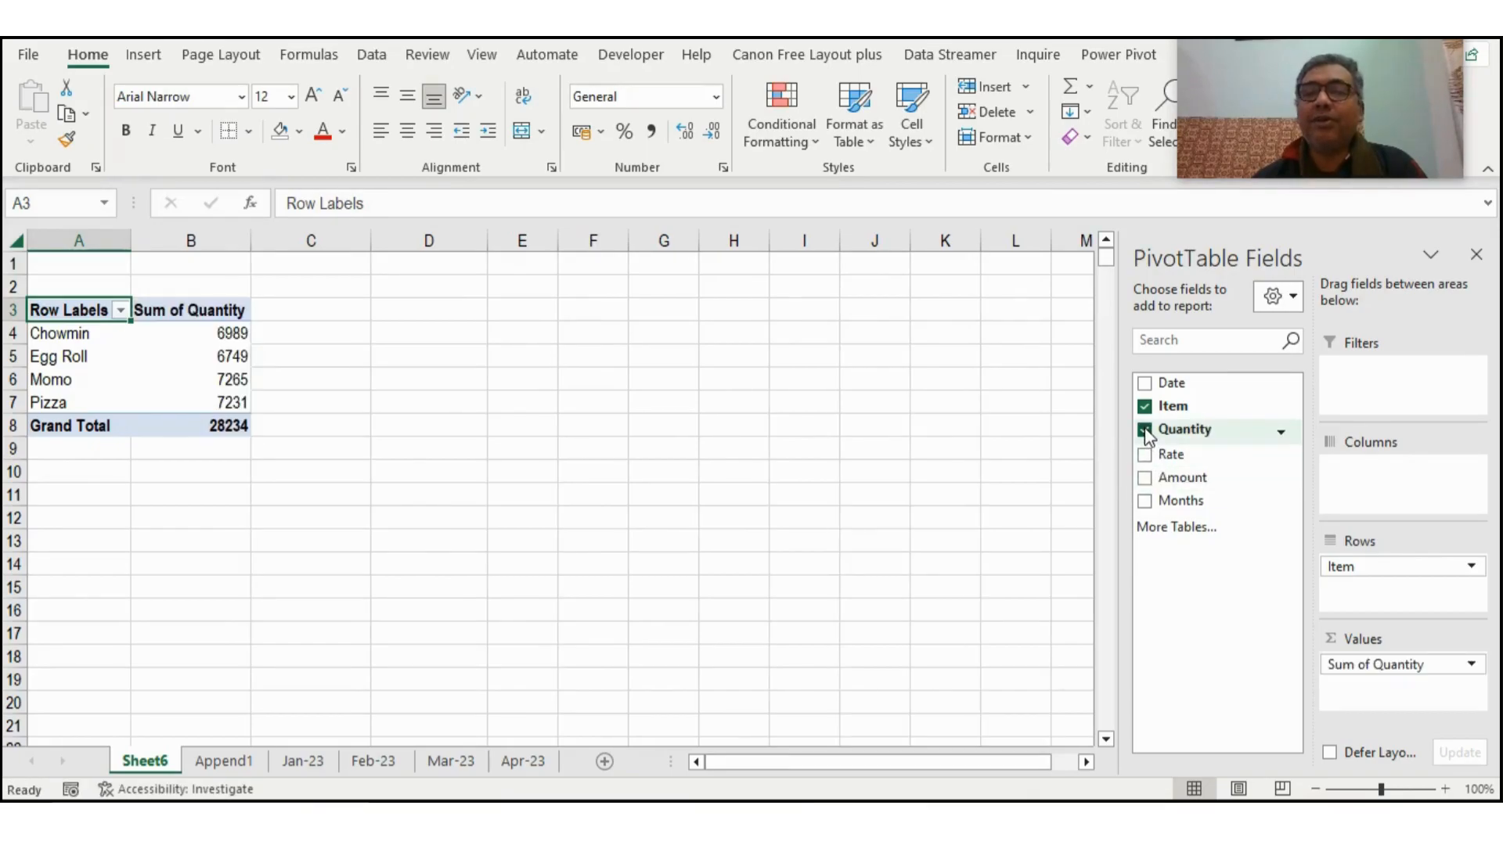
{"action": "left_click", "coordinate": [1144, 477]}
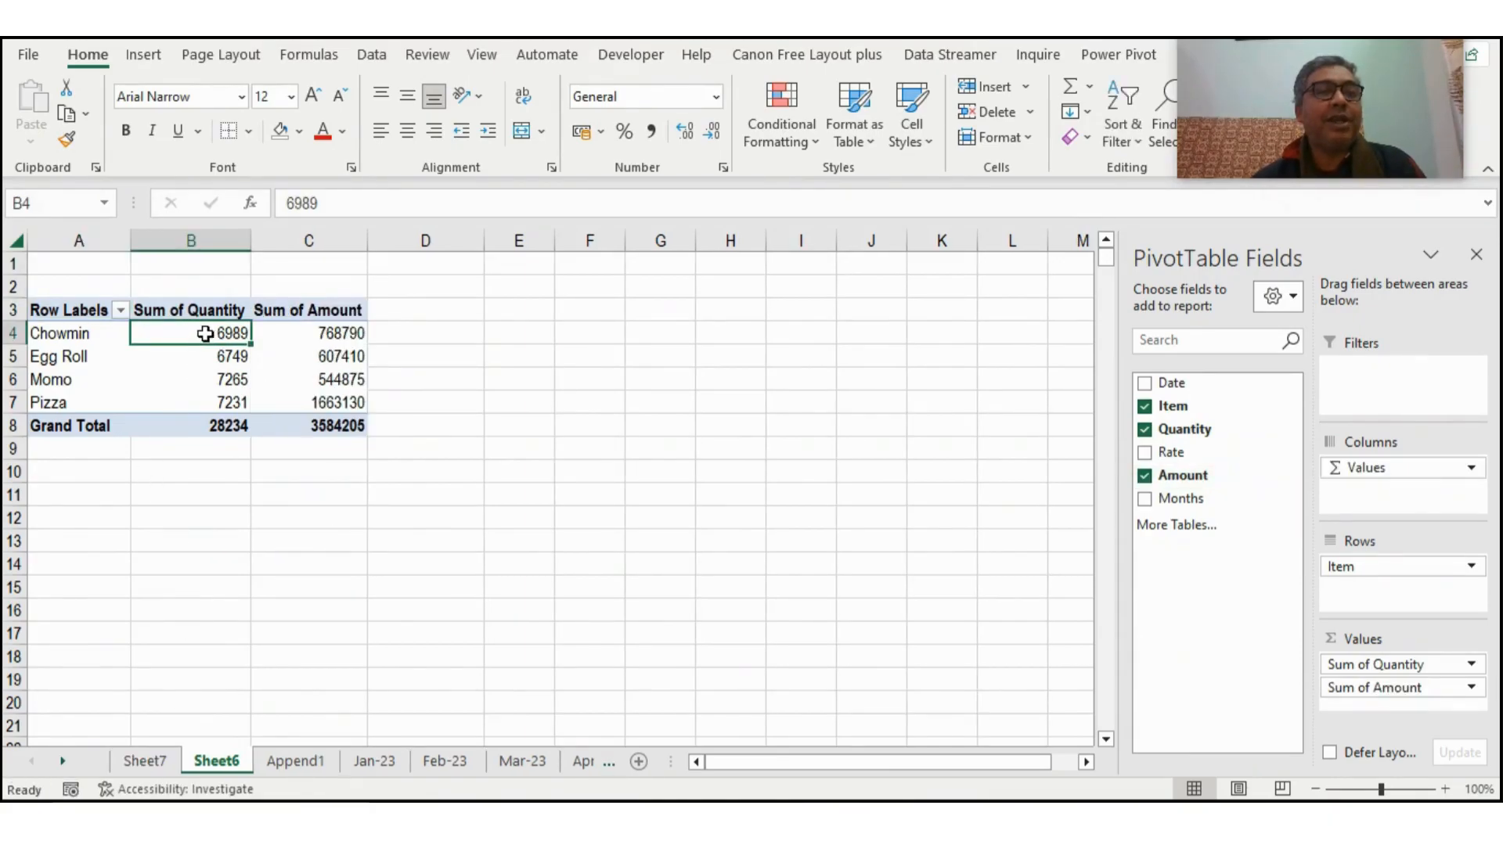
{"action": "mouse_move", "coordinate": [205, 333]}
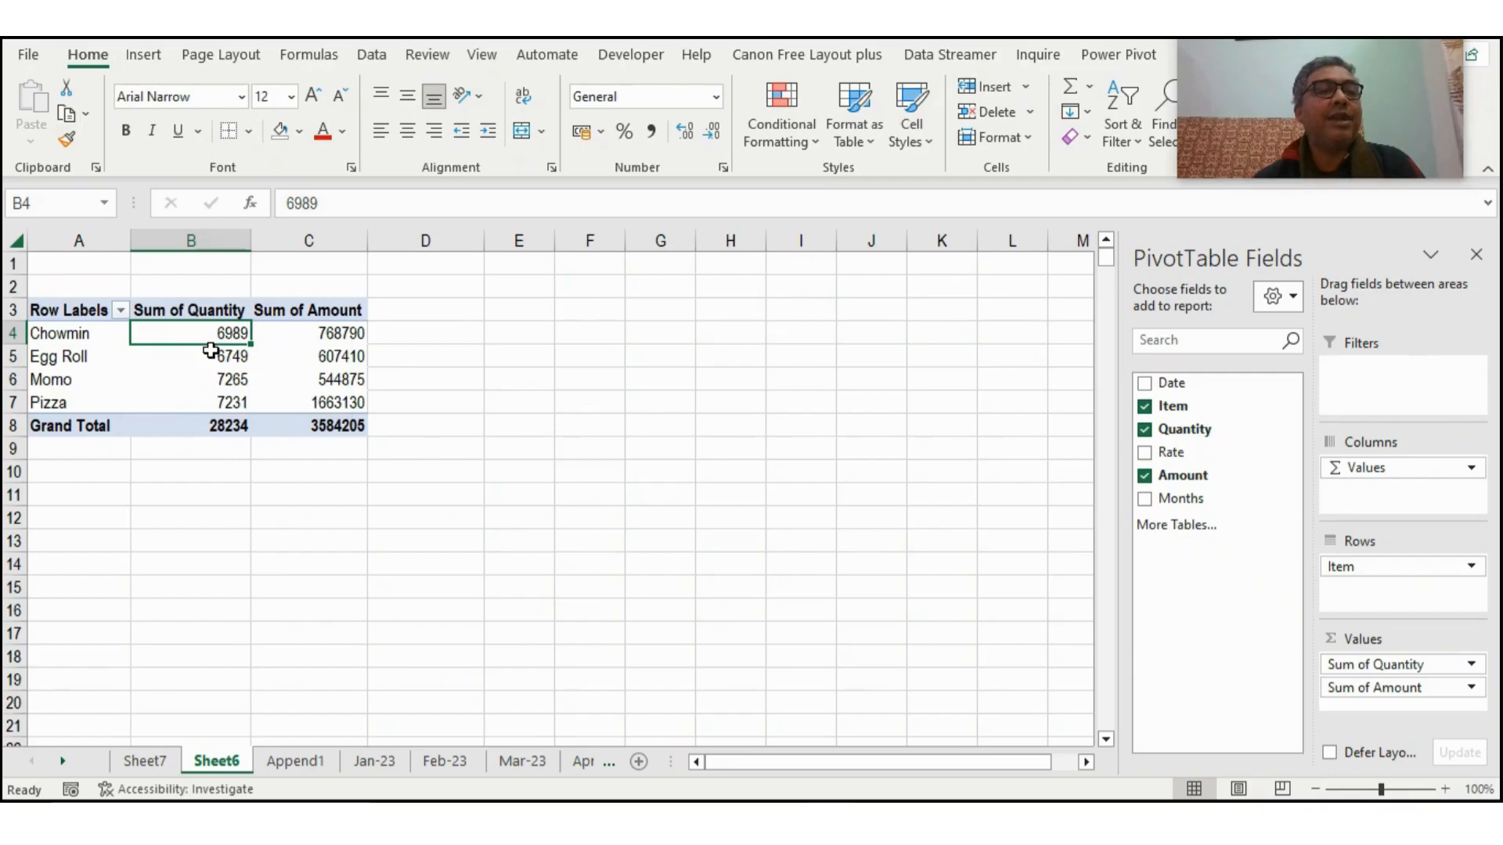
{"action": "left_click", "coordinate": [209, 355]}
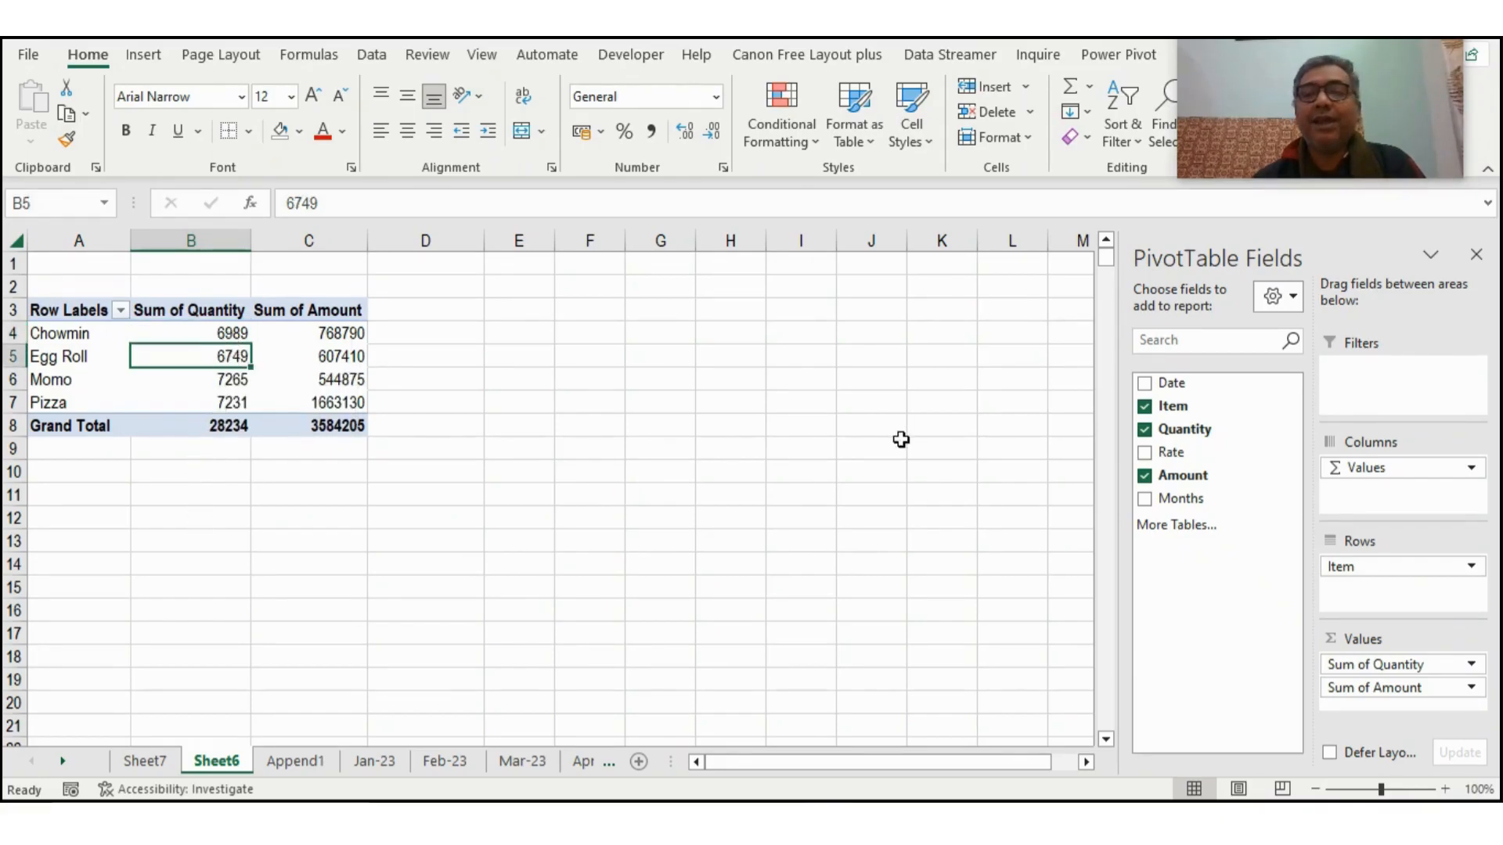
- Add the Months and Date fields as row levels below Item, and check the January group under Chowmin
{"action": "left_click", "coordinate": [1145, 499]}
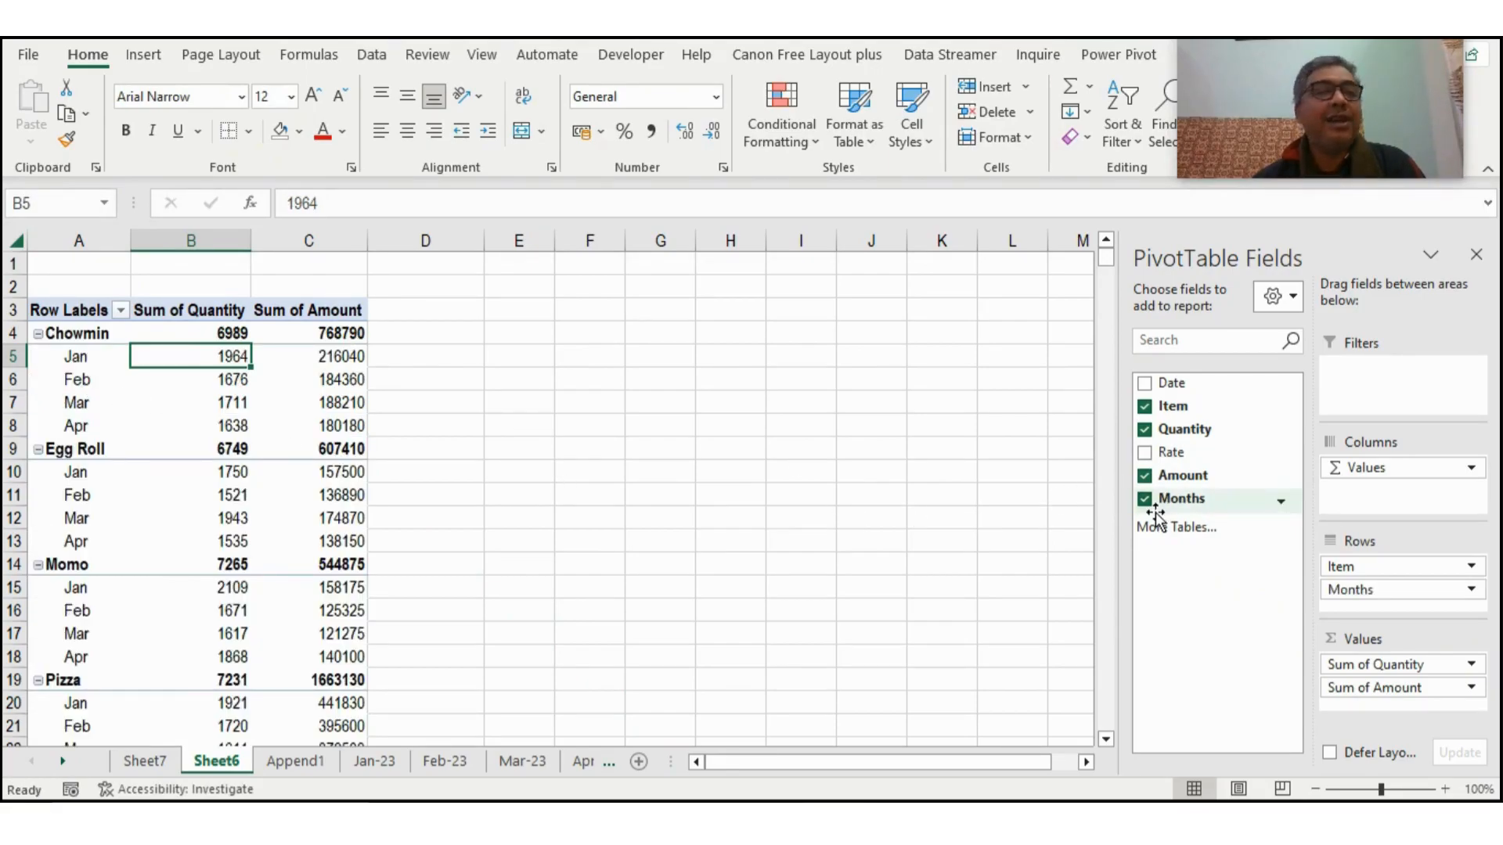
{"action": "left_click", "coordinate": [1144, 384]}
{"action": "left_click", "coordinate": [1144, 384]}
{"action": "left_click", "coordinate": [1145, 383]}
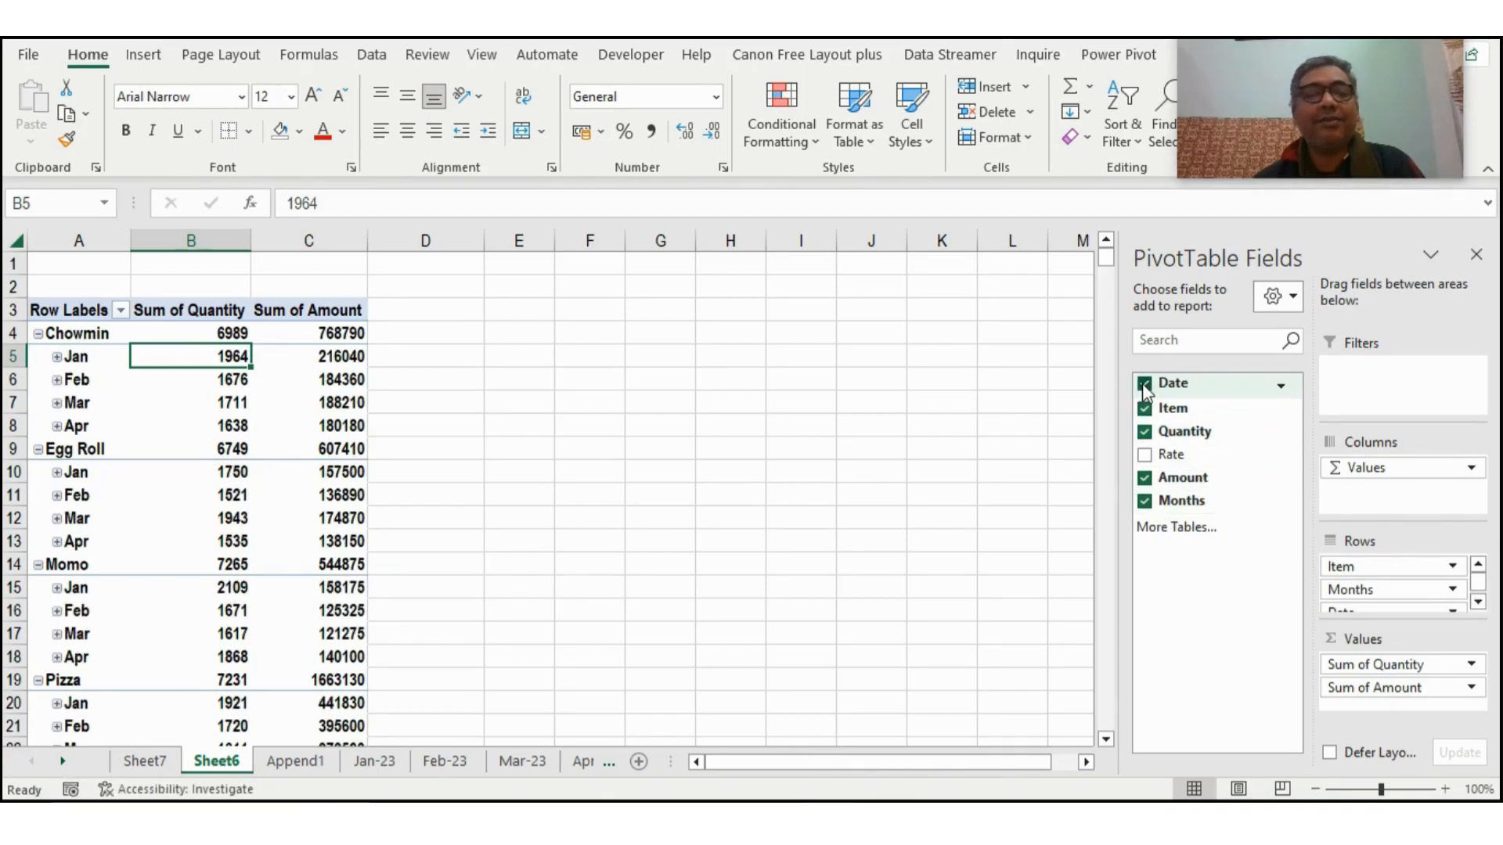
{"action": "left_click", "coordinate": [66, 362]}
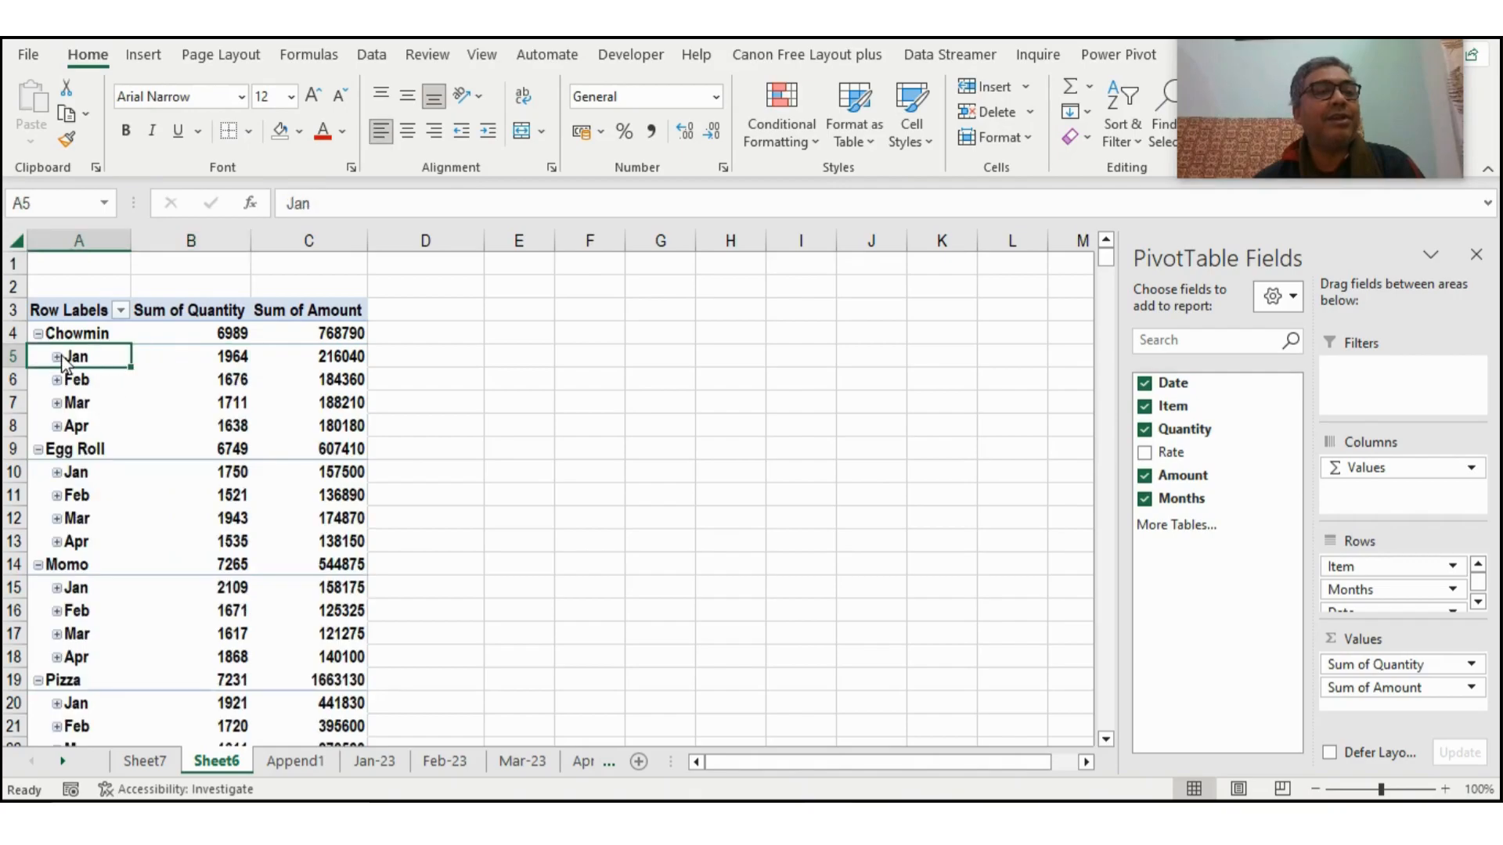
{"action": "left_click", "coordinate": [57, 358]}
{"action": "left_click", "coordinate": [57, 358]}
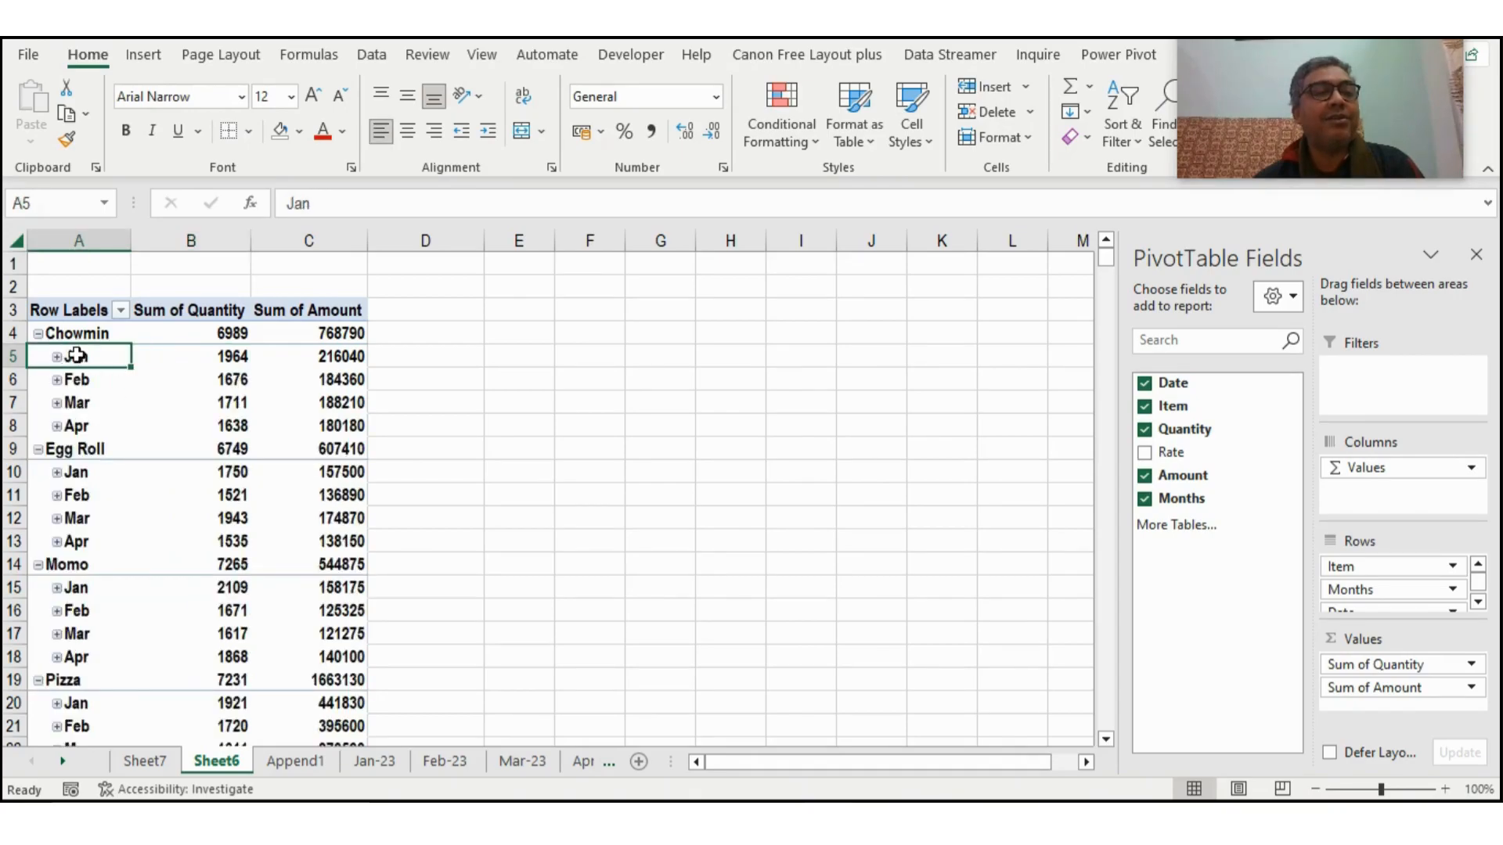
- Extract the detail records behind Chowmin's January amount to a new sheet, fit its Date column width, and return to the pivot table's sheet
{"action": "double_click", "coordinate": [336, 356]}
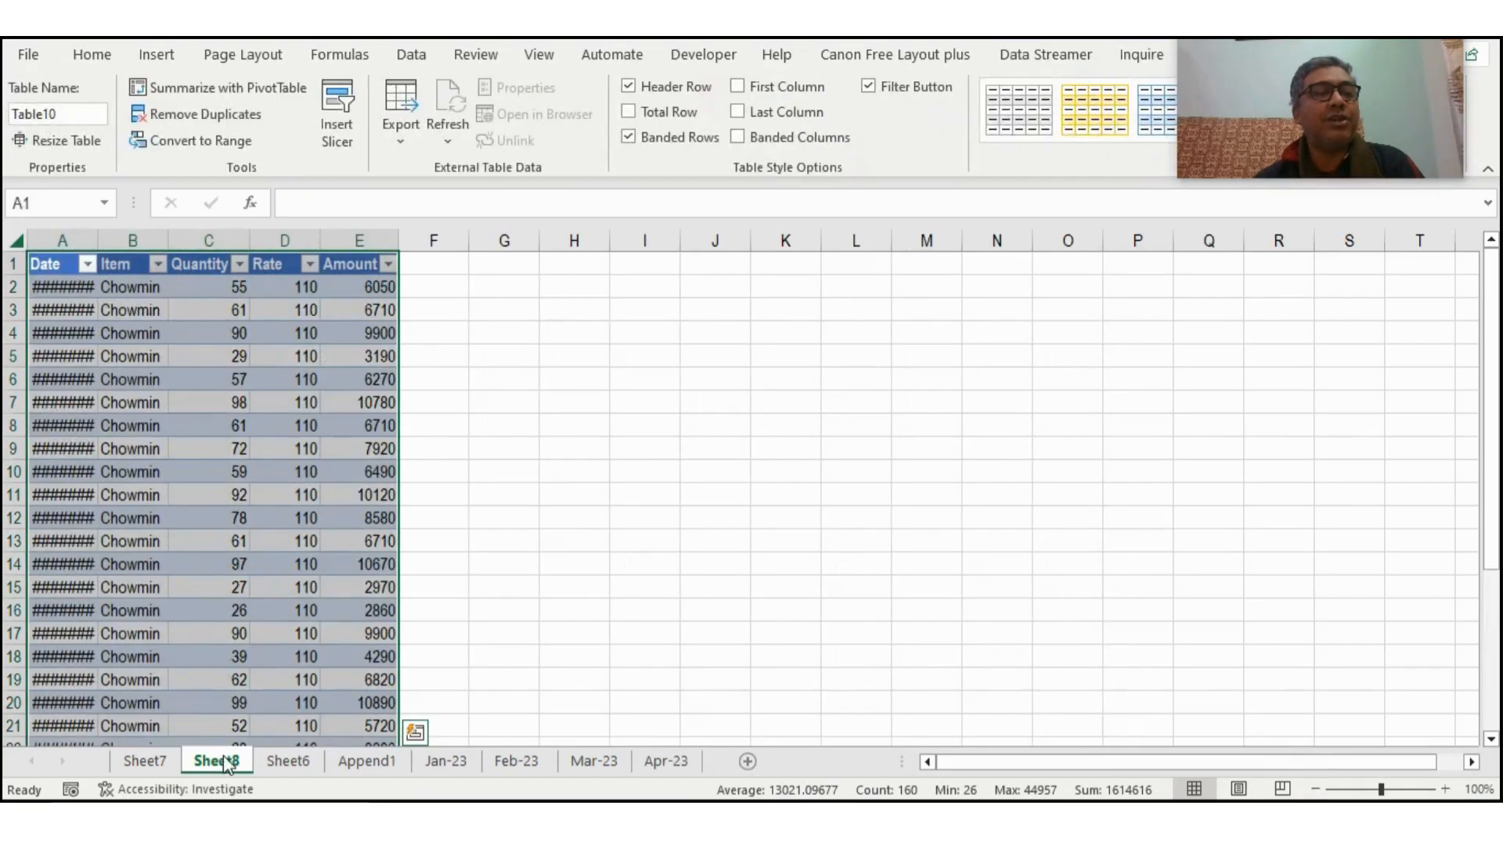
{"action": "left_click", "coordinate": [160, 425]}
{"action": "double_click", "coordinate": [97, 240]}
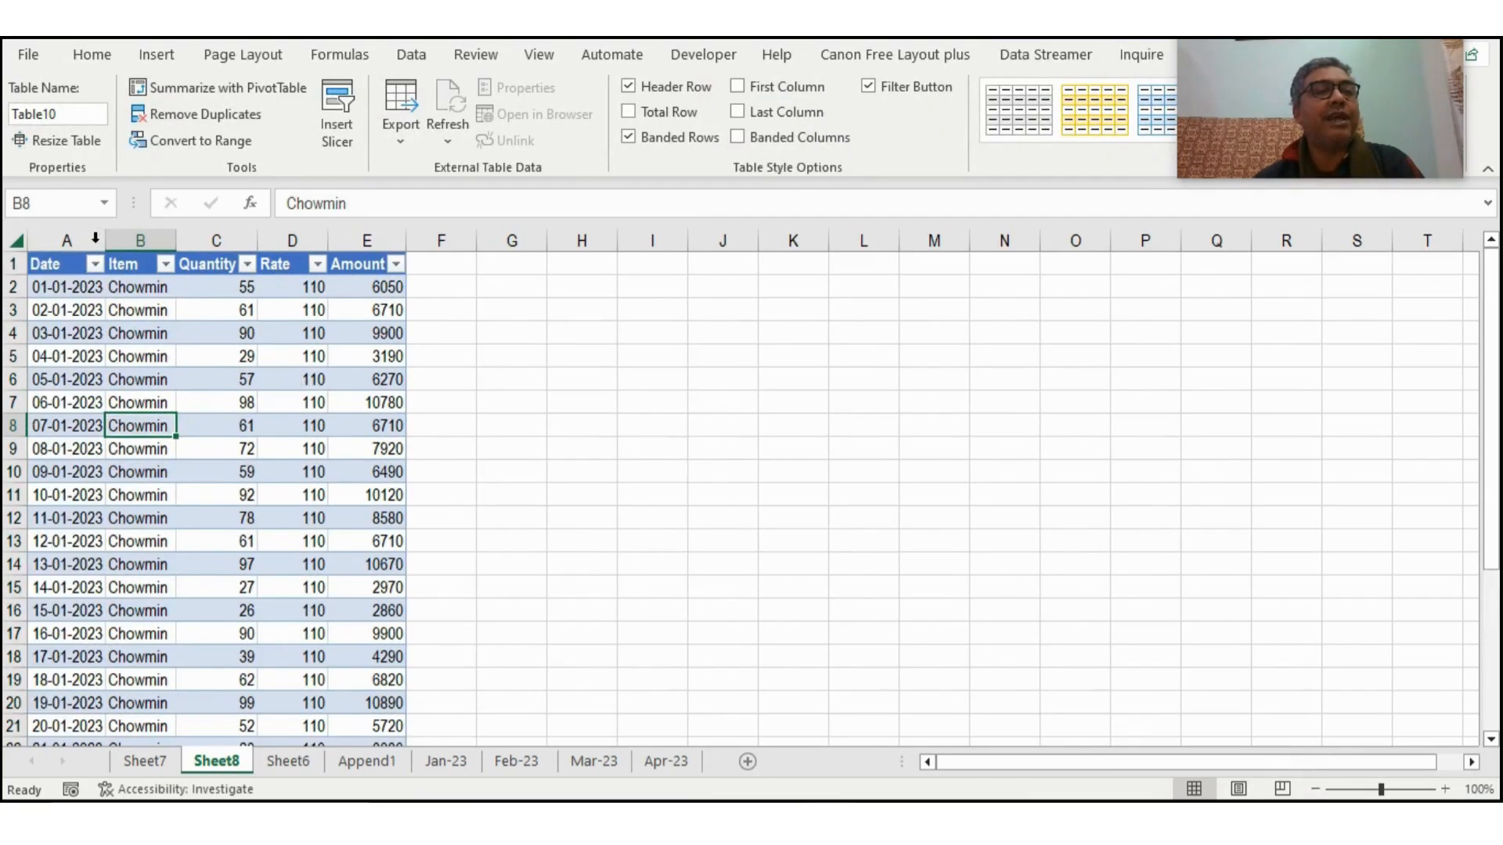
{"action": "left_click", "coordinate": [75, 311]}
{"action": "left_click", "coordinate": [205, 341]}
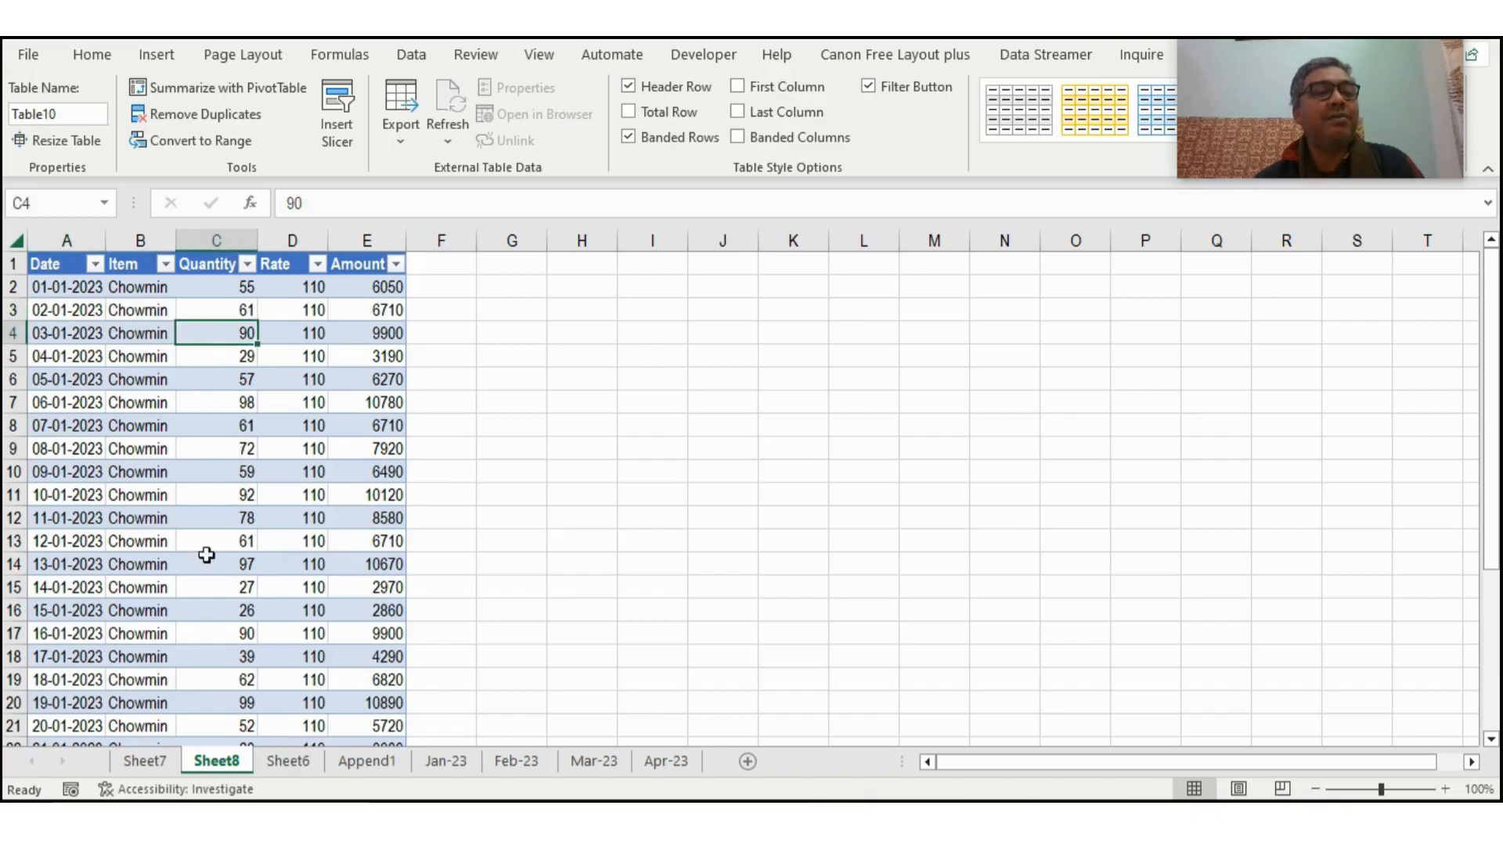
{"action": "left_click", "coordinate": [288, 761]}
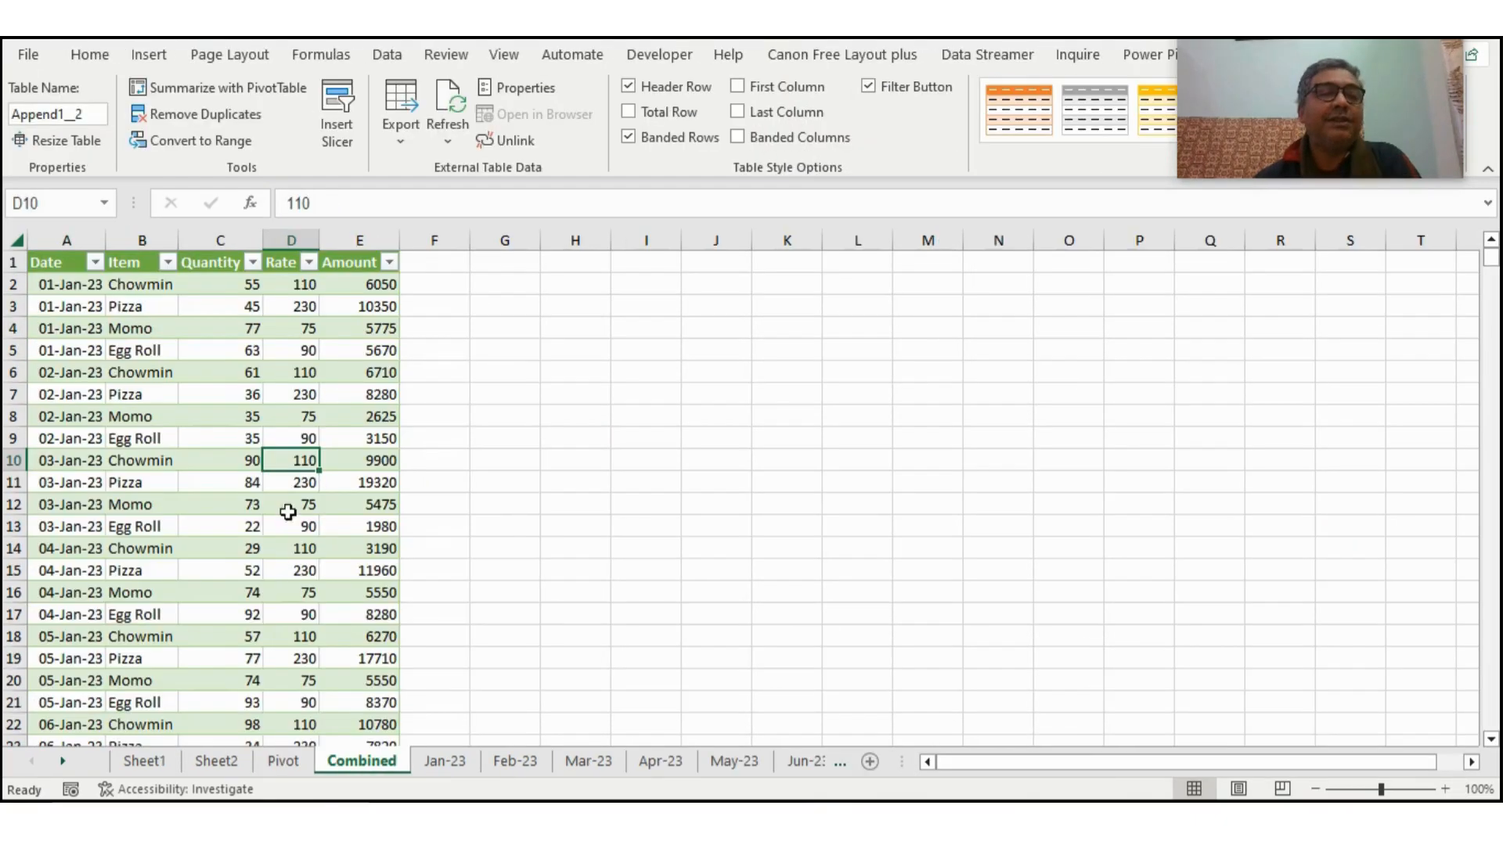
- Show the Pivot sheet of the full-year workbook and collapse its Chowmin group to the item total
{"action": "left_click", "coordinate": [280, 763]}
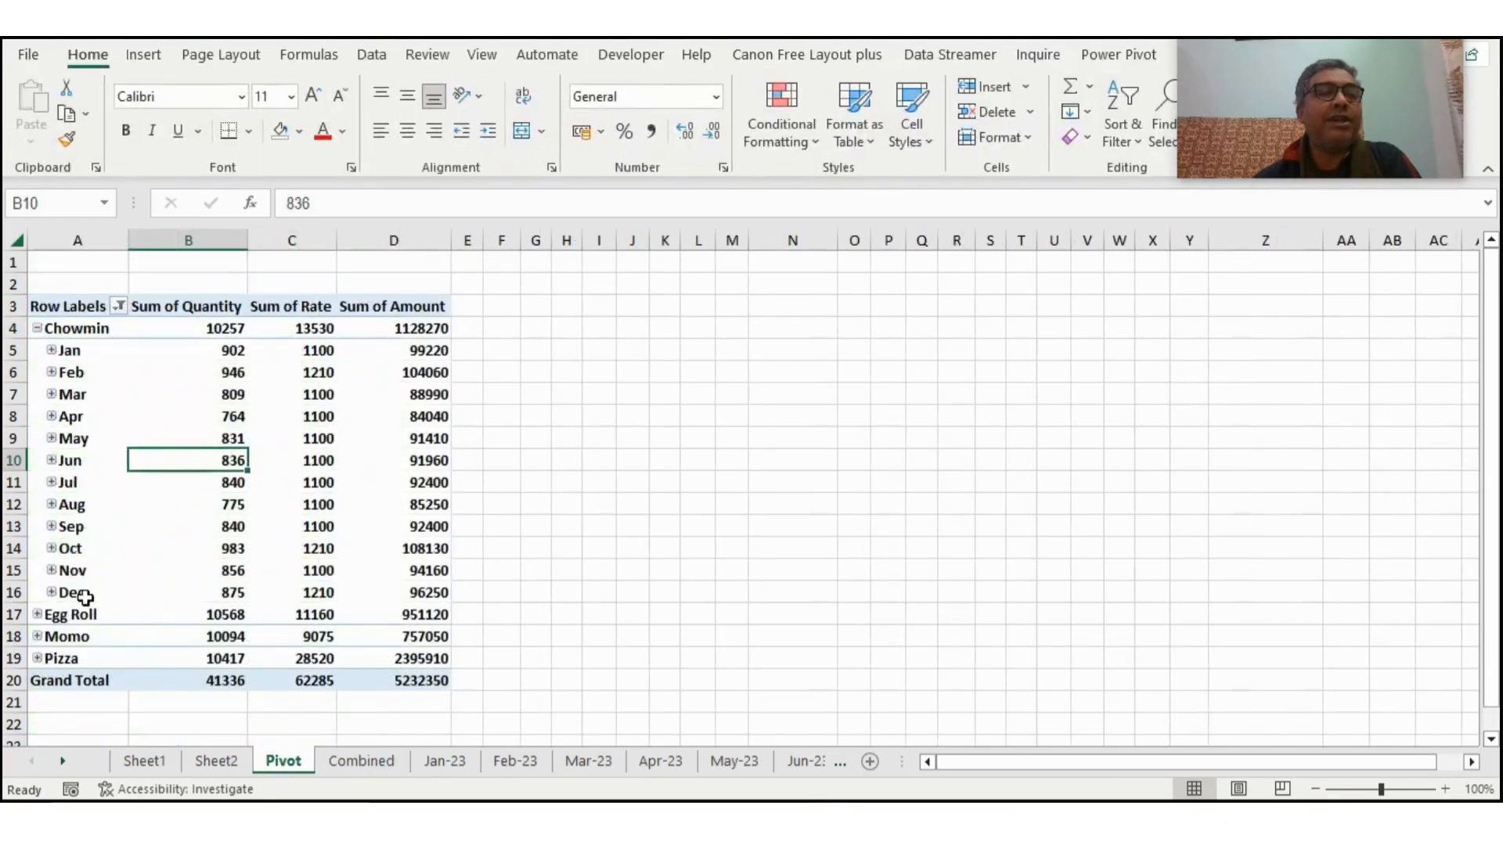
{"action": "left_click", "coordinate": [37, 329]}
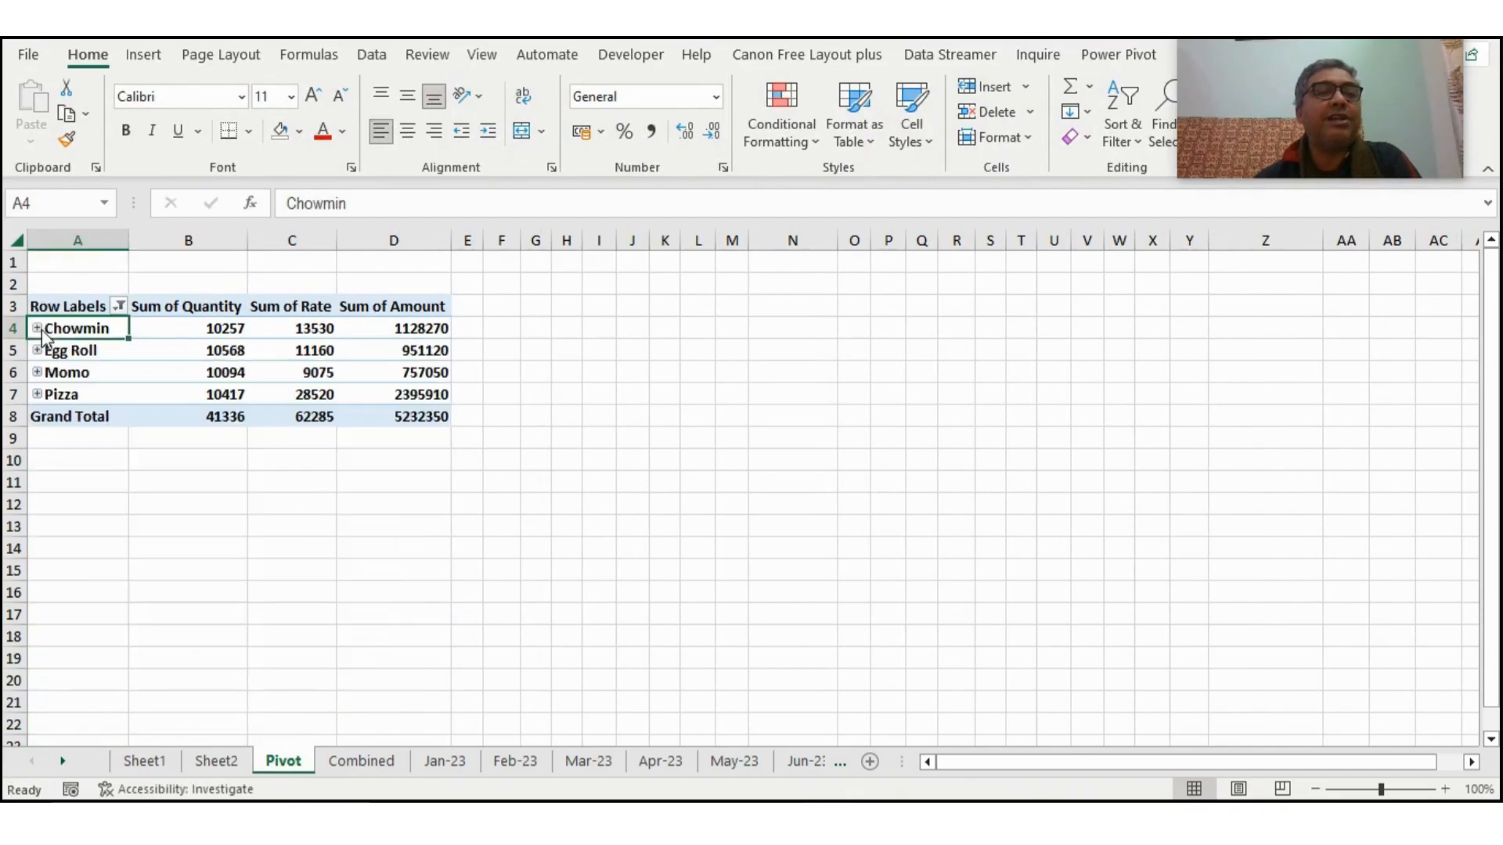